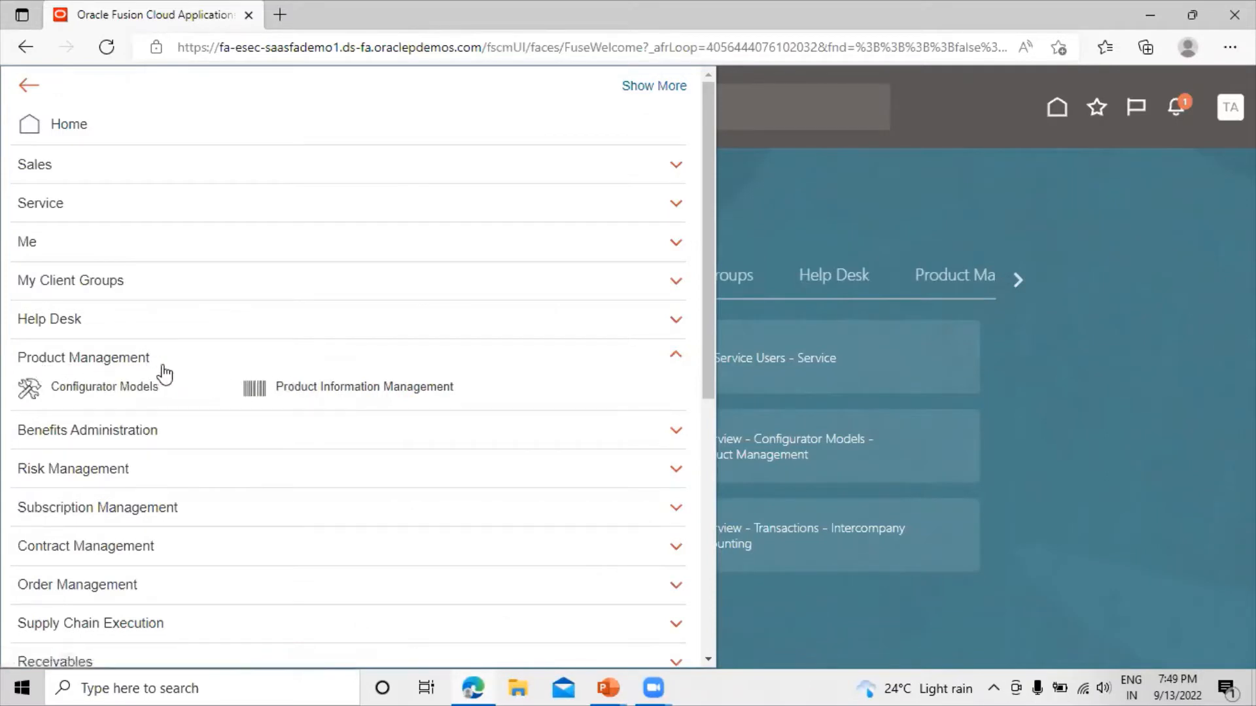
Open Manage Items in Product Information Management and search for items starting with "tata".
{"action": "left_click", "coordinate": [390, 388]}
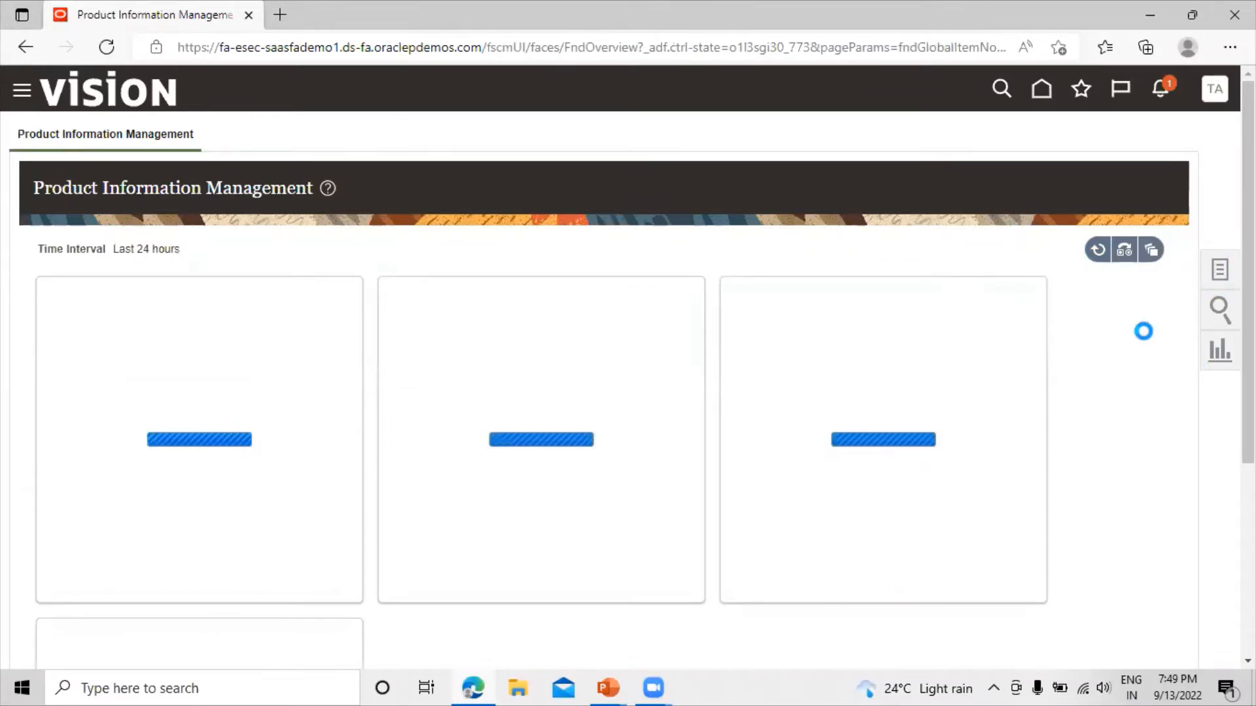
{"action": "left_click", "coordinate": [1220, 273]}
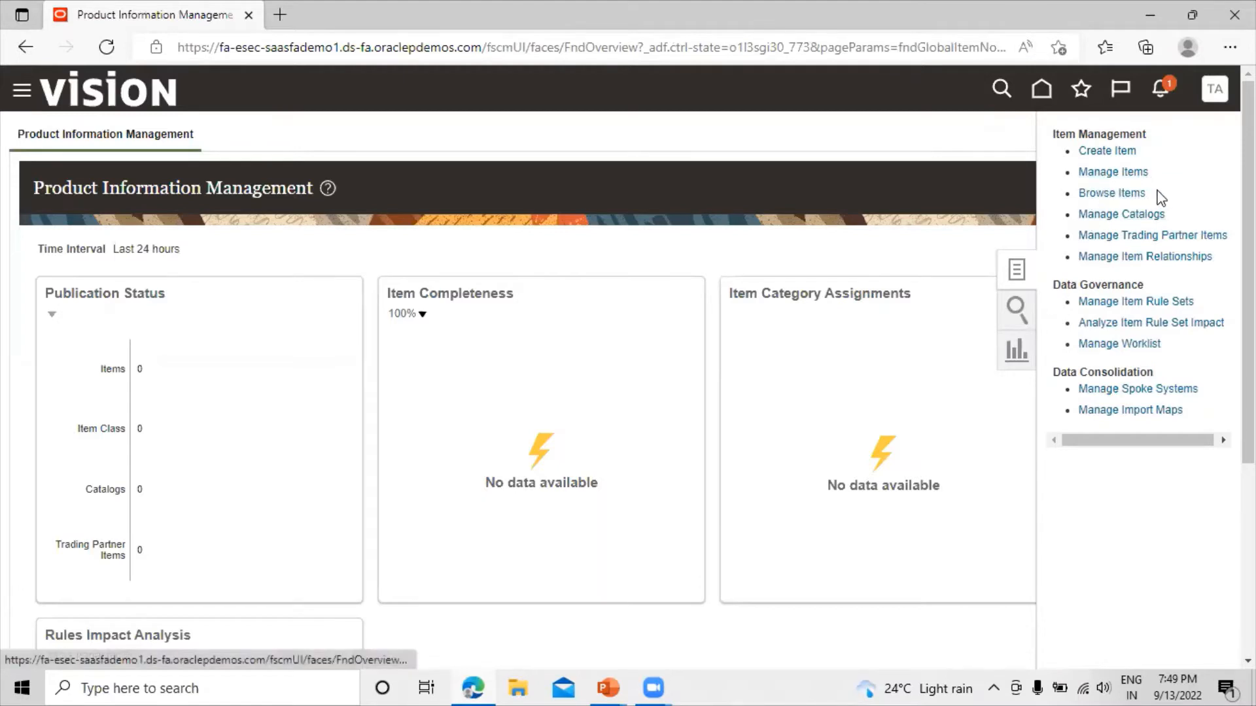
{"action": "left_click", "coordinate": [1096, 175]}
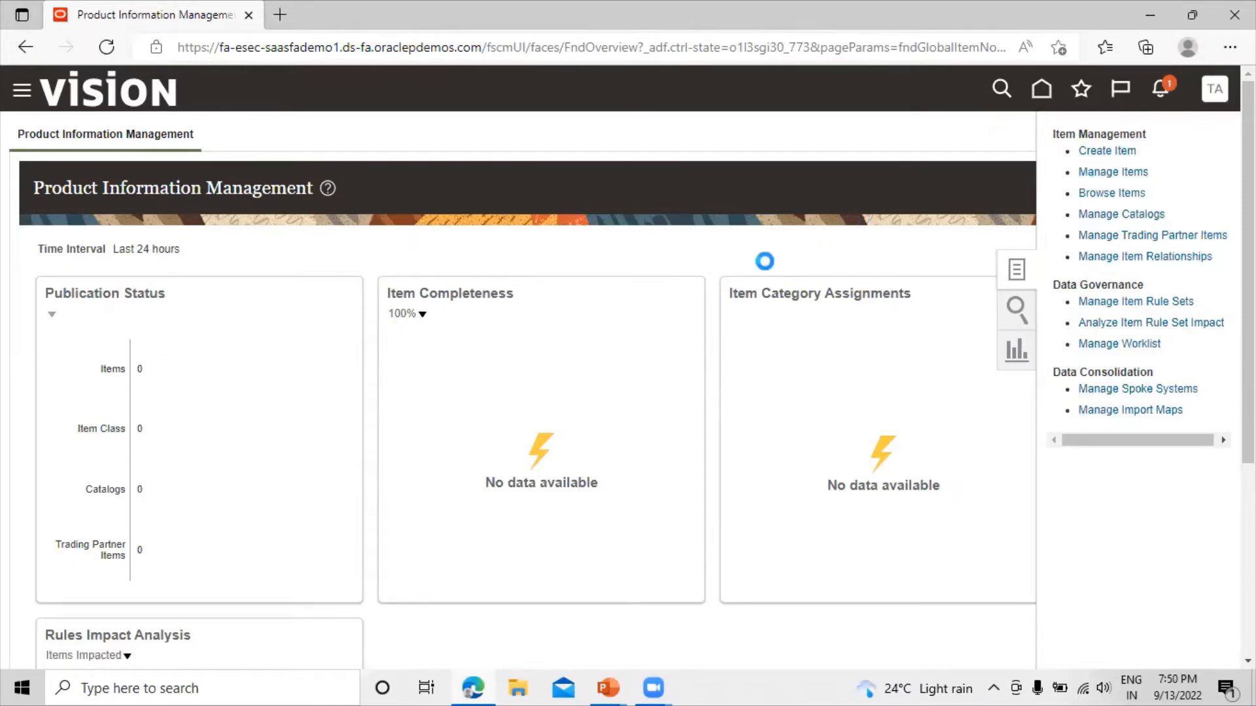
{"action": "left_click", "coordinate": [261, 295]}
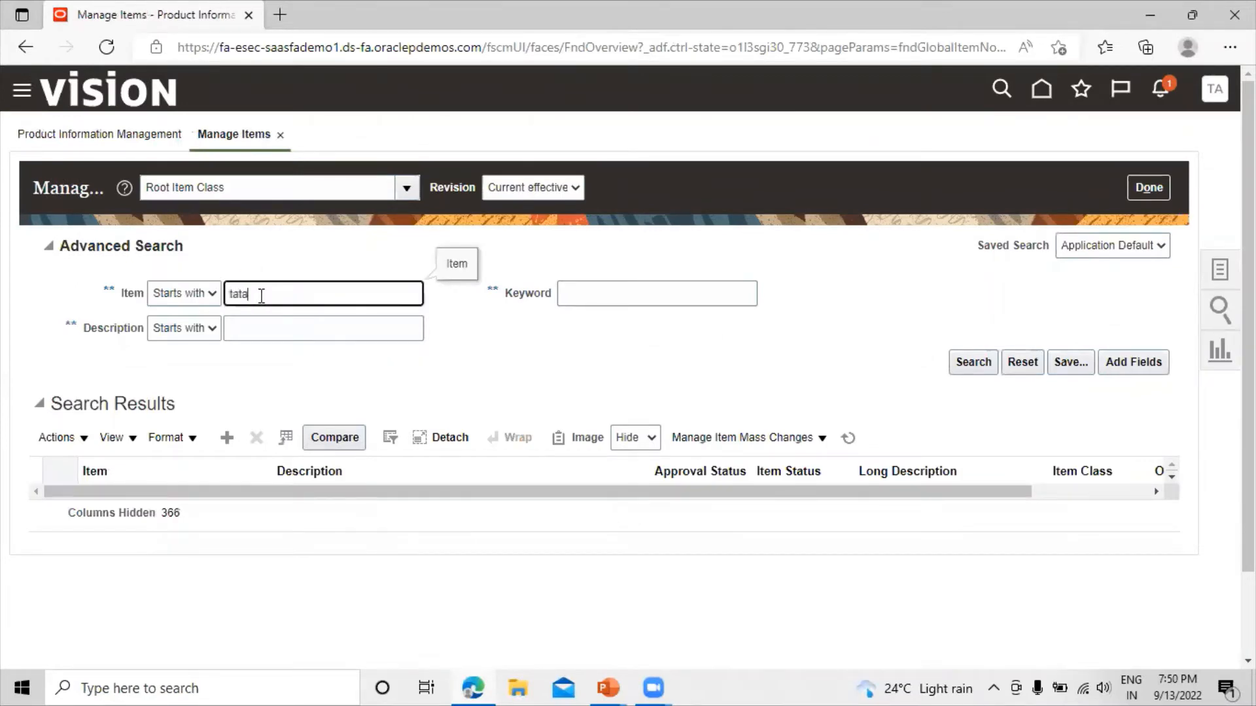
{"action": "left_click", "coordinate": [975, 361]}
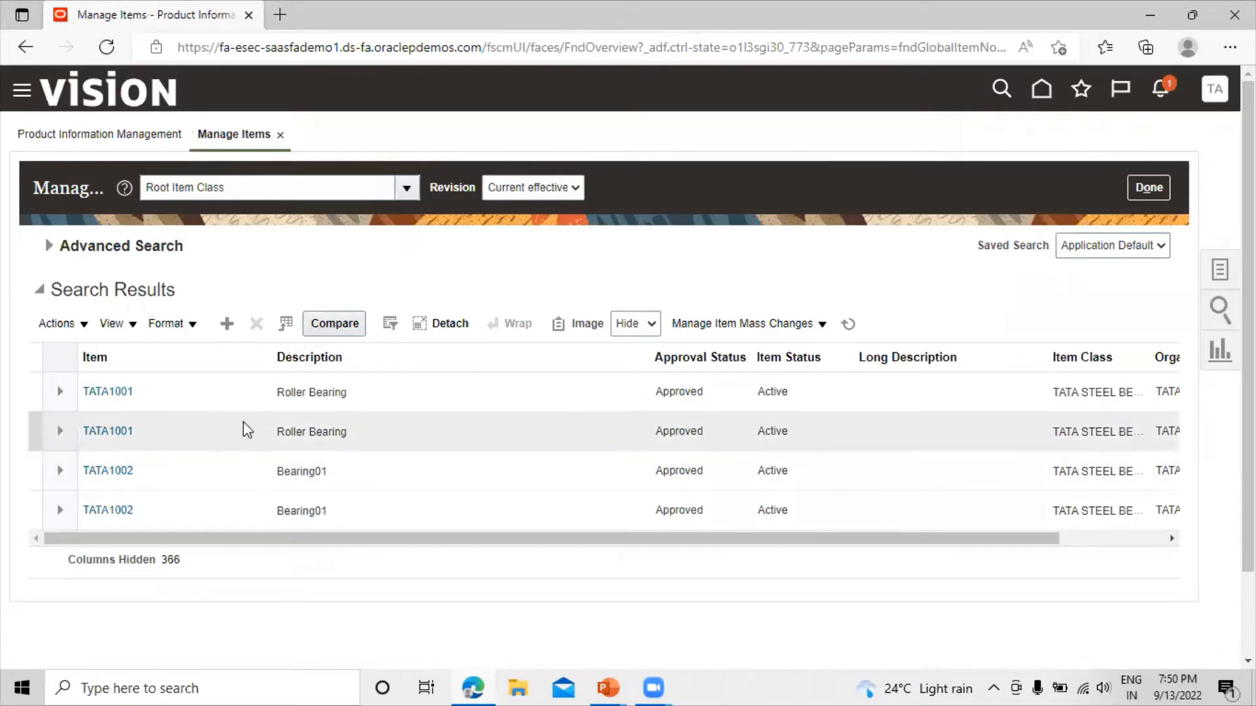
Examine which organization each item in the search results is assigned to.
{"action": "left_click_drag", "start_coordinate": [660, 542], "coordinate": [563, 527]}
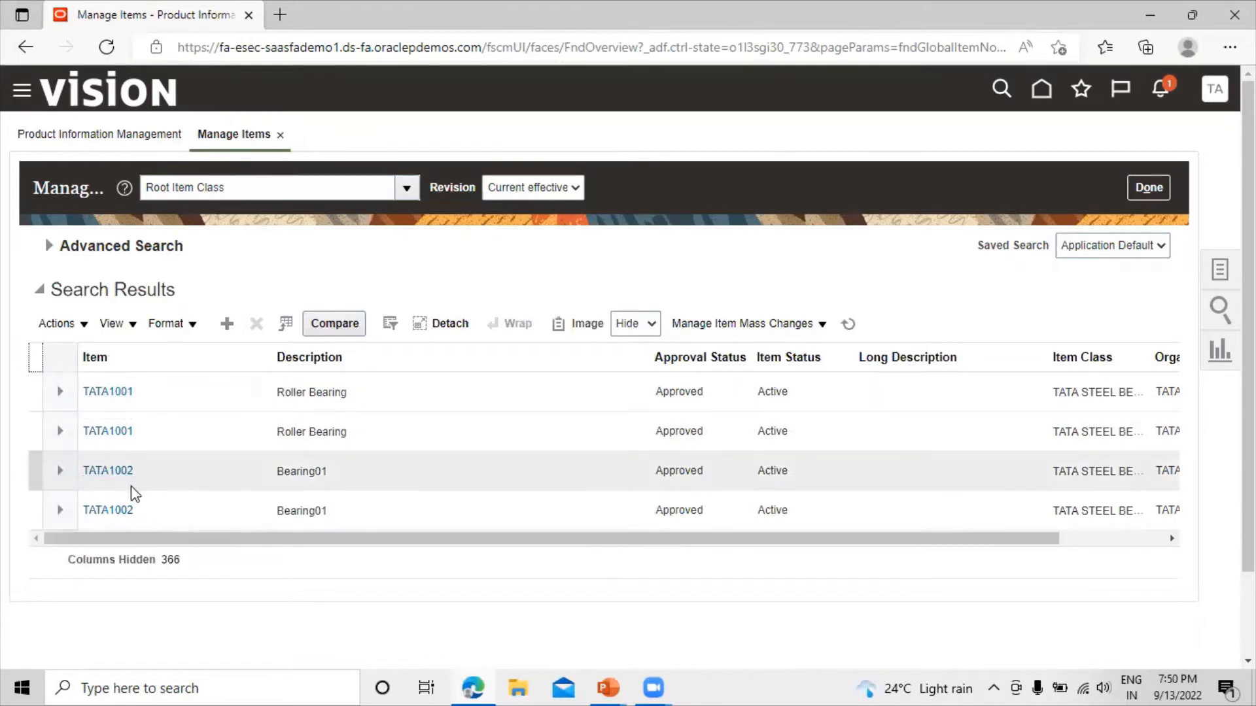
{"action": "left_click_drag", "start_coordinate": [238, 538], "coordinate": [532, 538]}
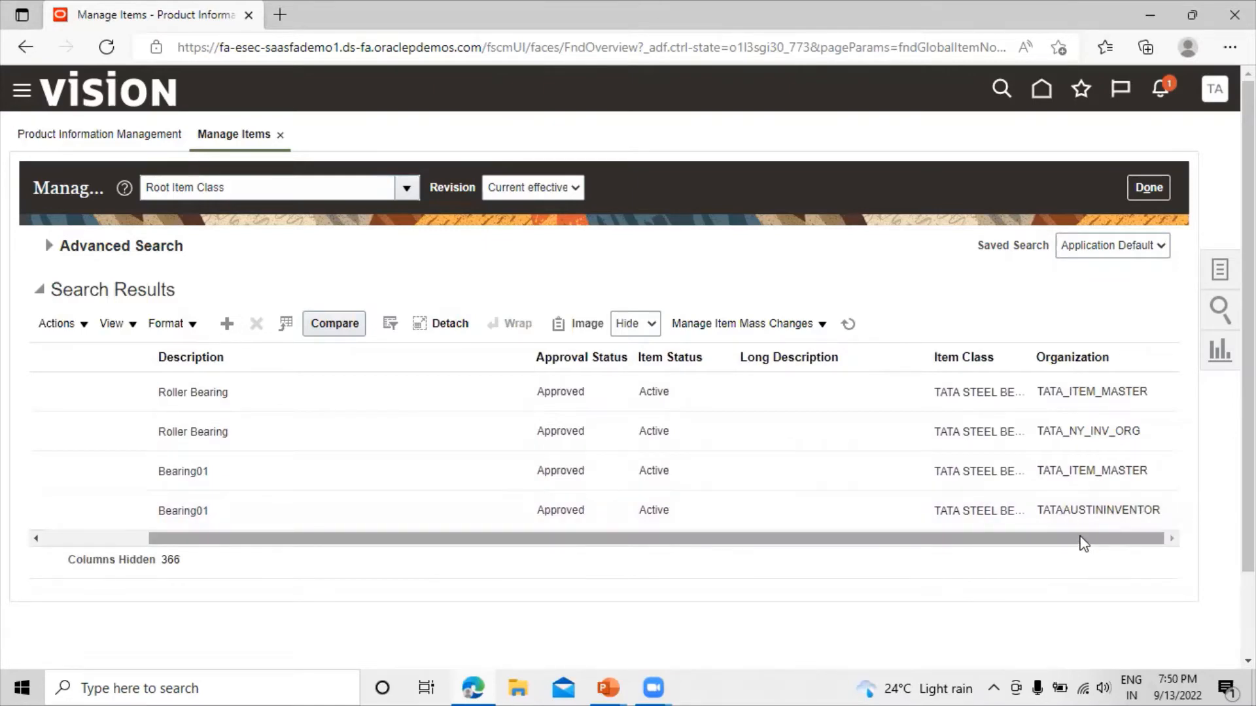
{"action": "left_click_drag", "start_coordinate": [1083, 543], "coordinate": [1116, 532]}
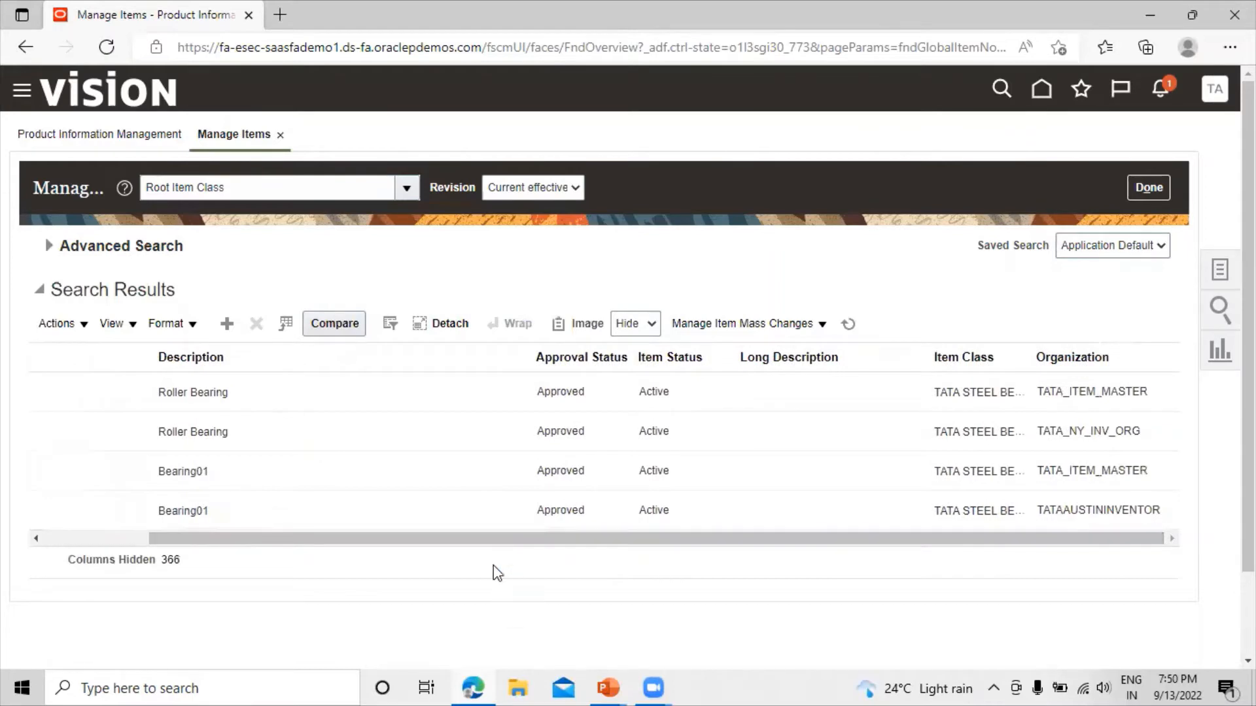
{"action": "left_click_drag", "start_coordinate": [499, 541], "coordinate": [342, 532]}
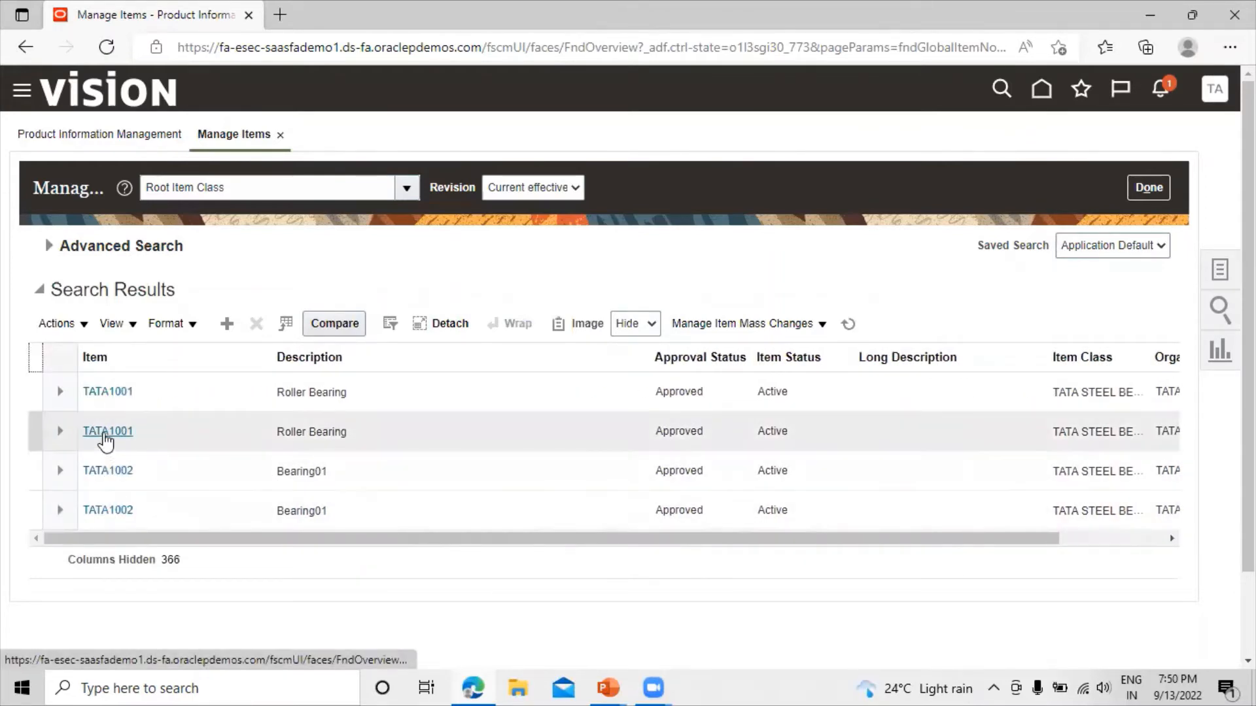
Review the details of item TATA1001 in its TATA_NY_INV_ORG assignment, and close both the item and Manage Items.
{"action": "left_click", "coordinate": [104, 434]}
{"action": "left_click_drag", "start_coordinate": [377, 539], "coordinate": [574, 535]}
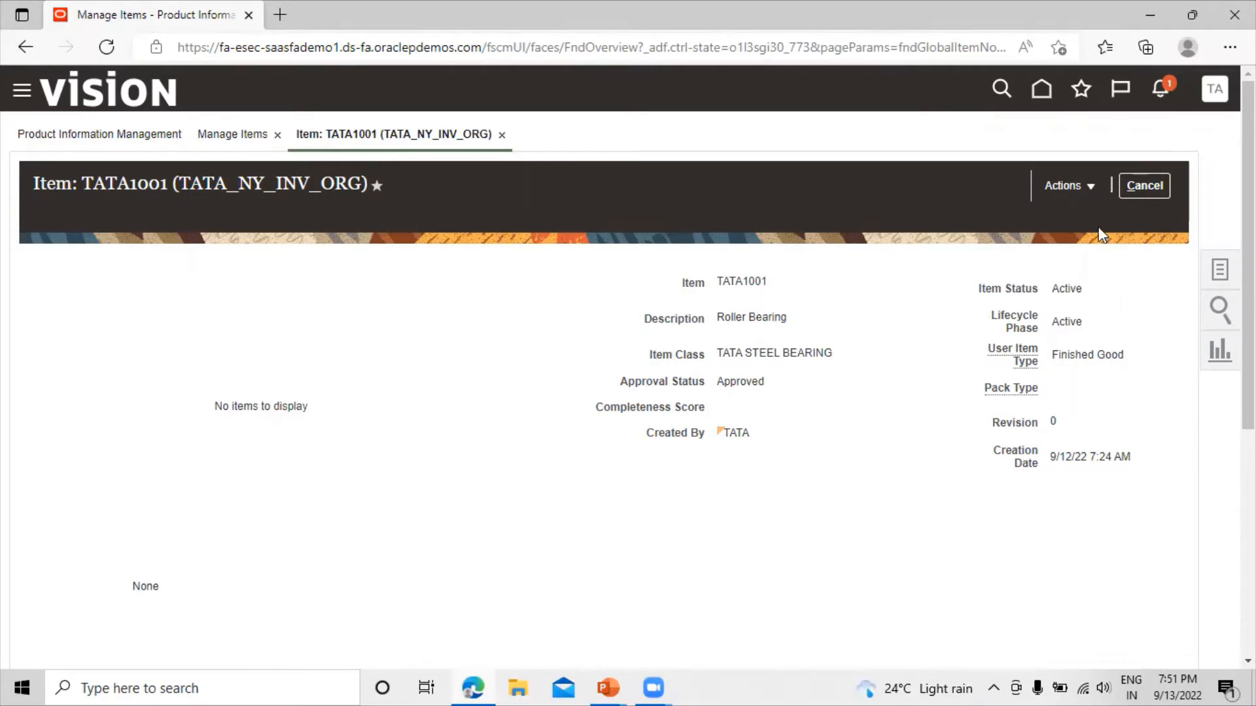
{"action": "left_click", "coordinate": [1141, 186]}
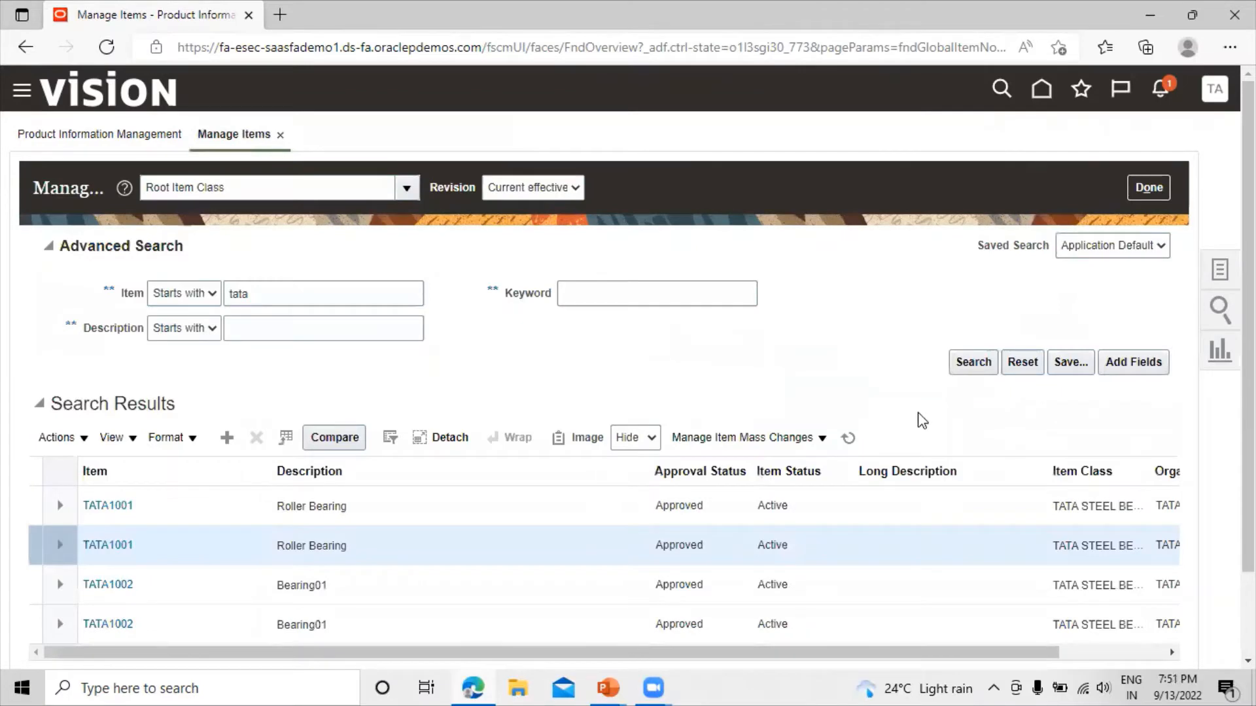
{"action": "left_click", "coordinate": [1155, 196]}
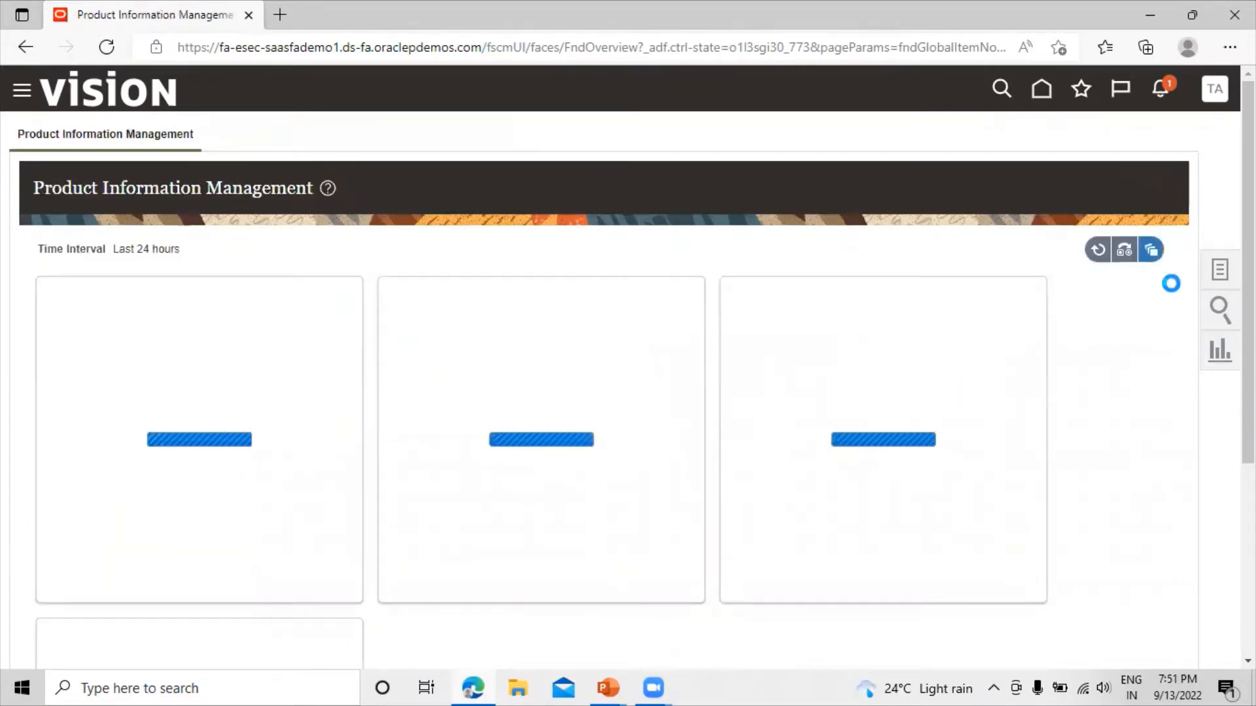
Go to Setup and Maintenance, glancing at the revision control setups slide in PowerPoint before returning to the browser.
{"action": "left_click", "coordinate": [1215, 94]}
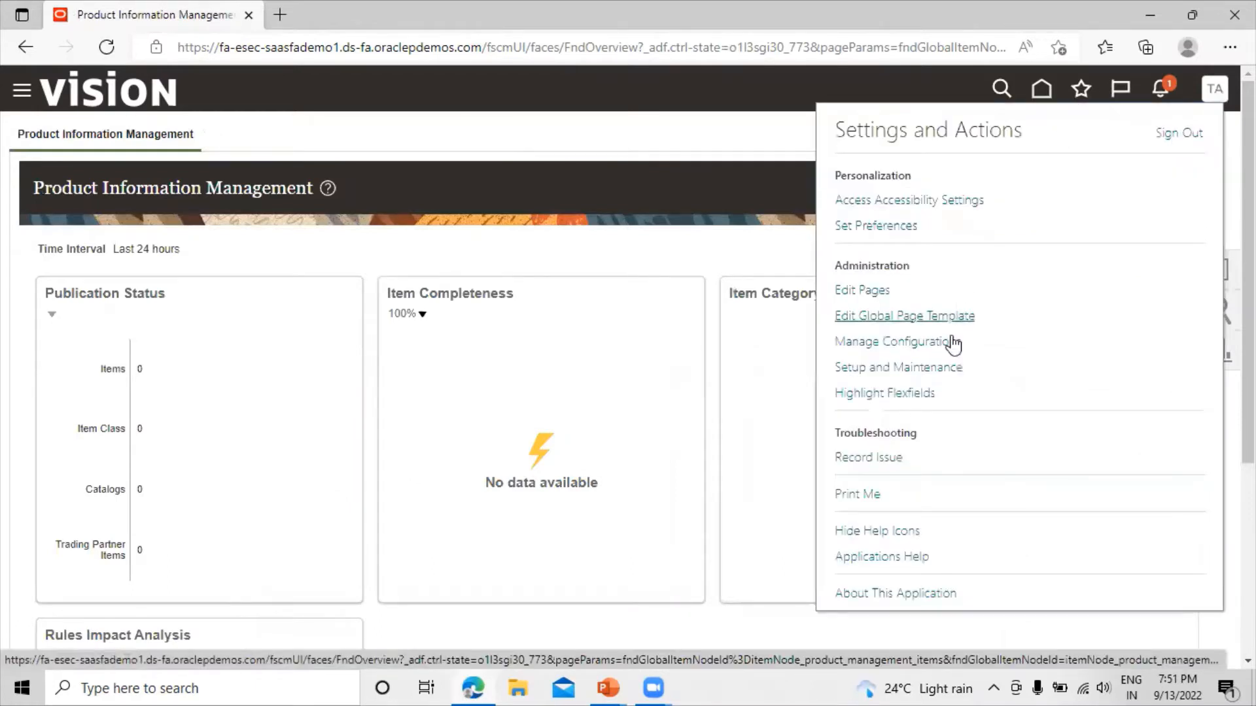
{"action": "left_click", "coordinate": [927, 368]}
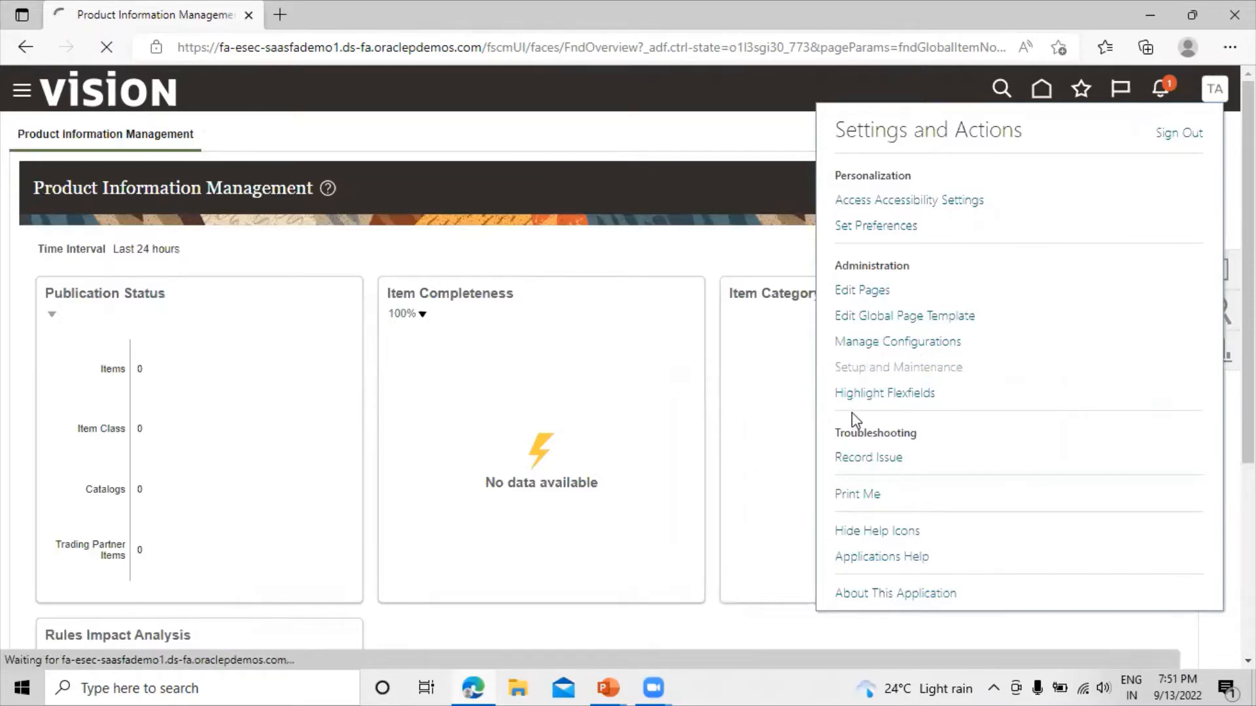
{"action": "key", "text": "alt+Tab"}
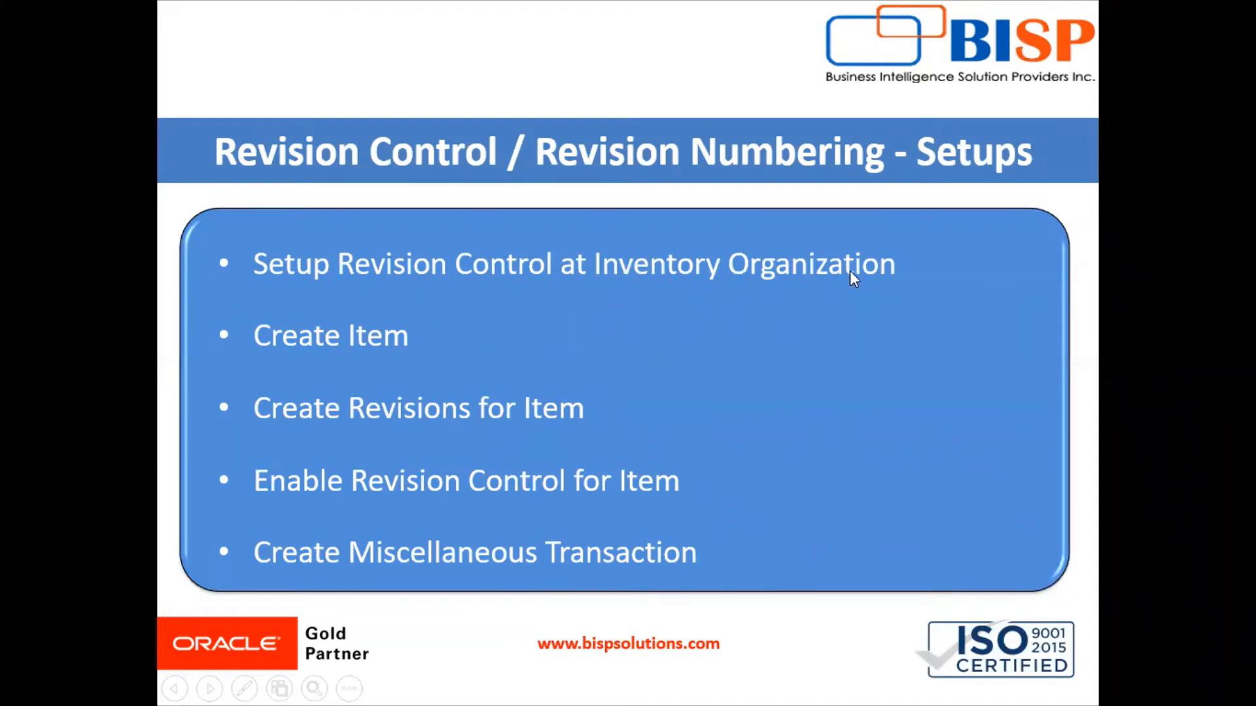
{"action": "key", "text": "alt+Tab"}
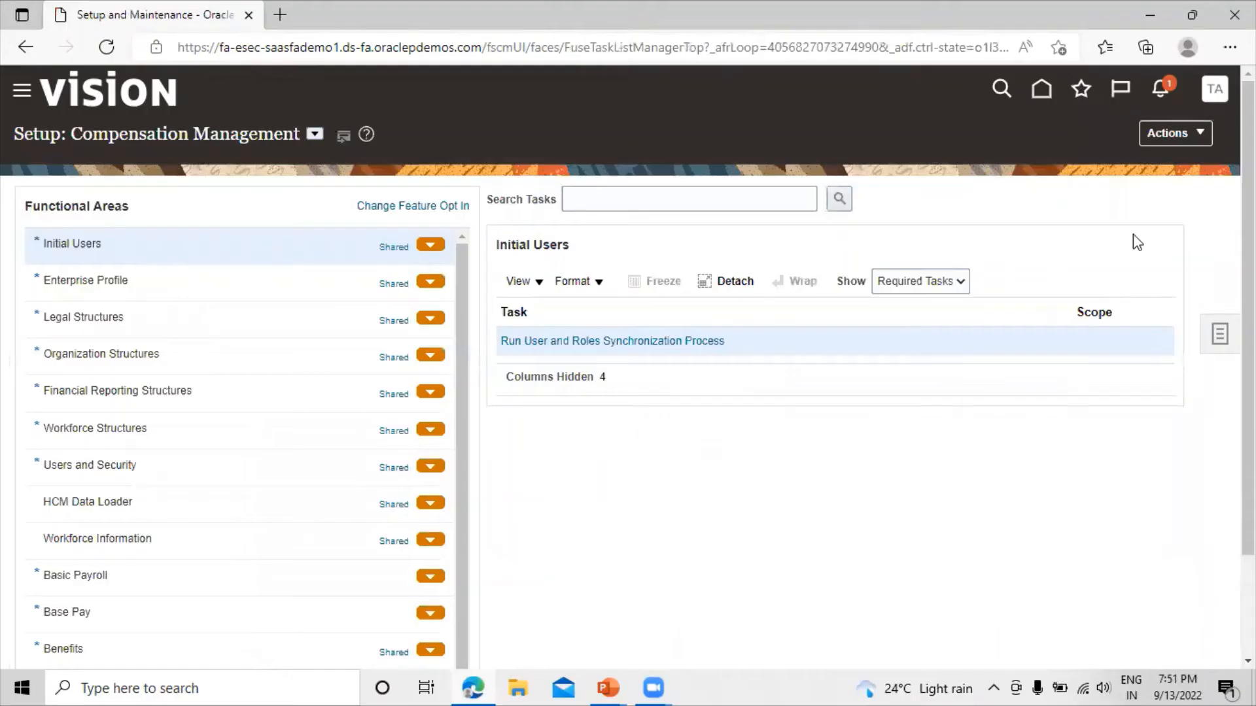
Open the TATA Implementation Project from the implementation projects overview.
{"action": "left_click", "coordinate": [1216, 335]}
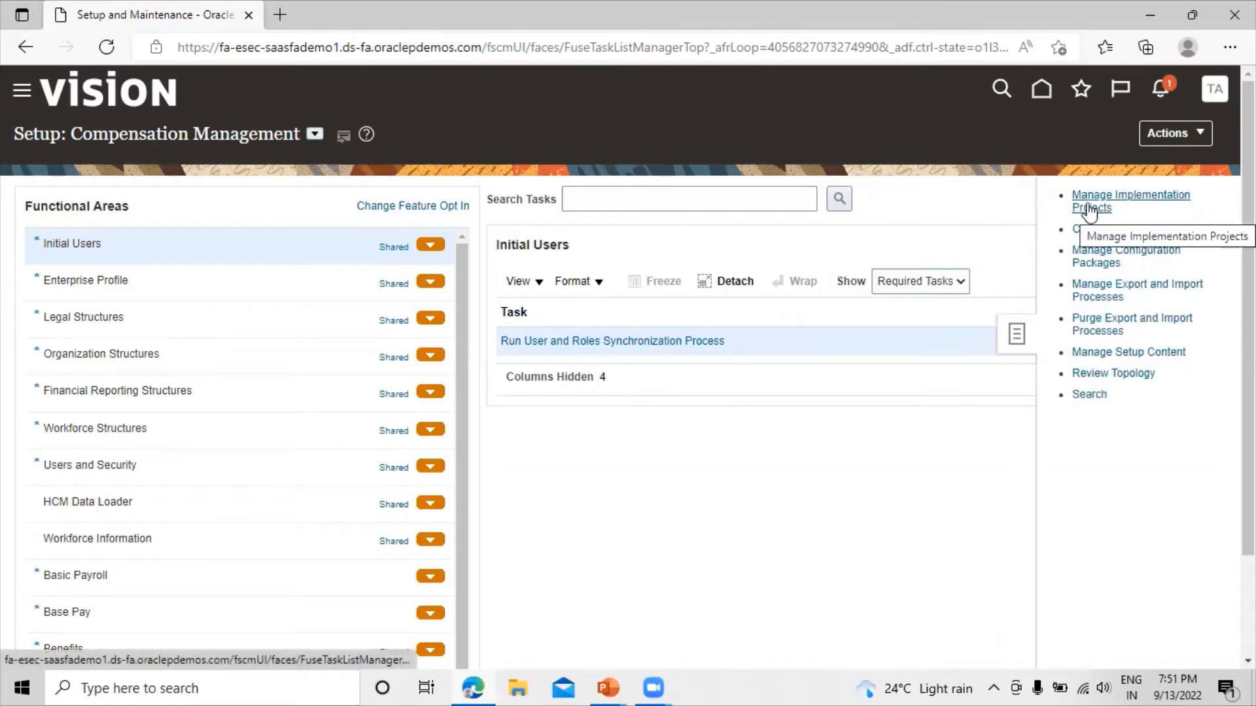
{"action": "left_click", "coordinate": [1094, 208]}
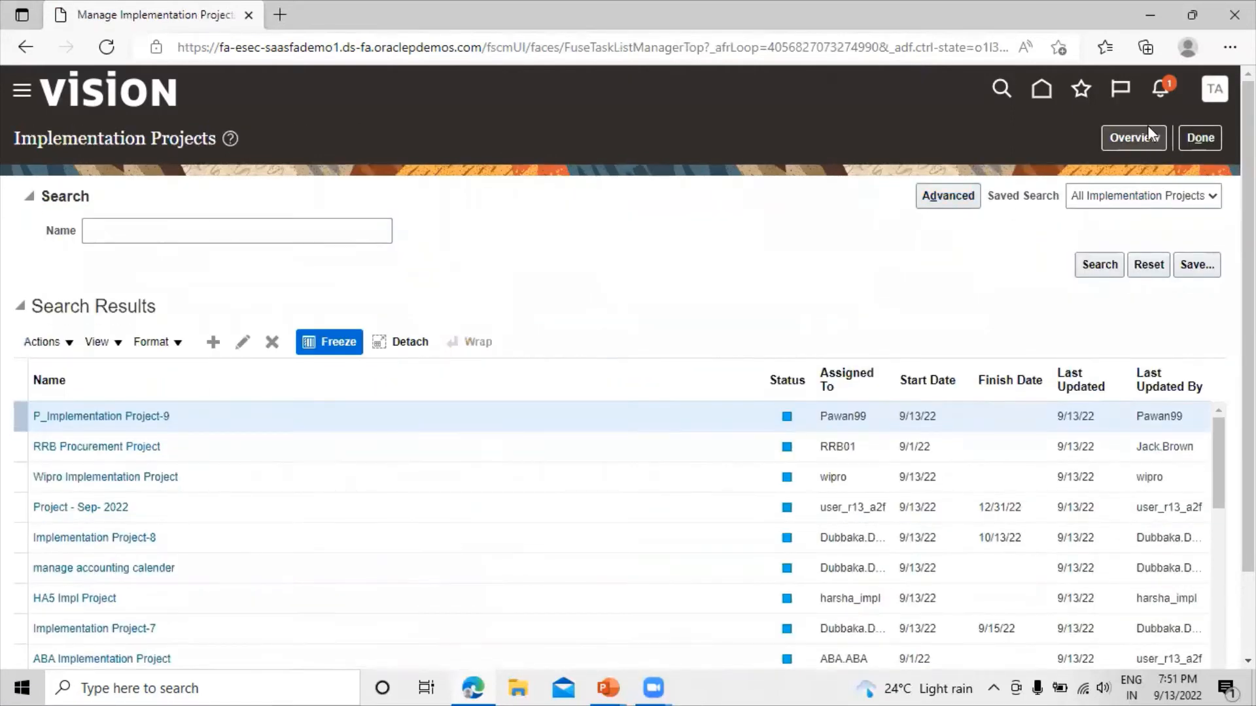
{"action": "left_click", "coordinate": [1136, 138]}
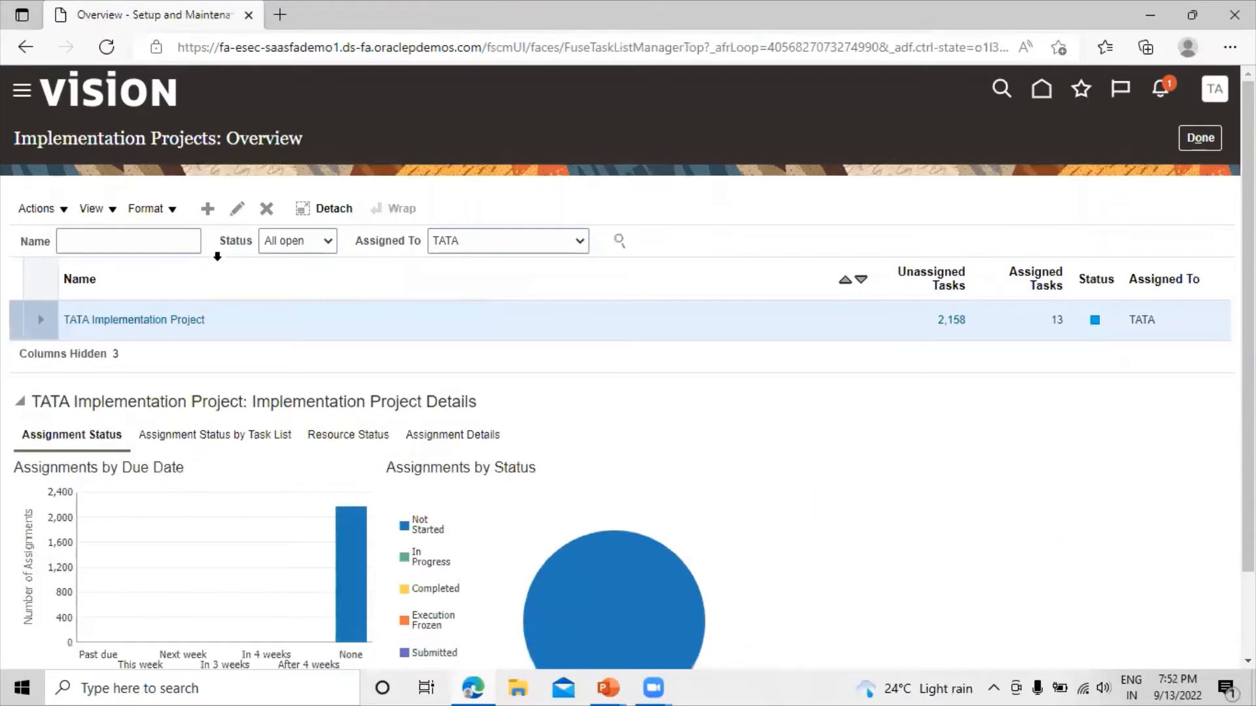
{"action": "left_click", "coordinate": [149, 327]}
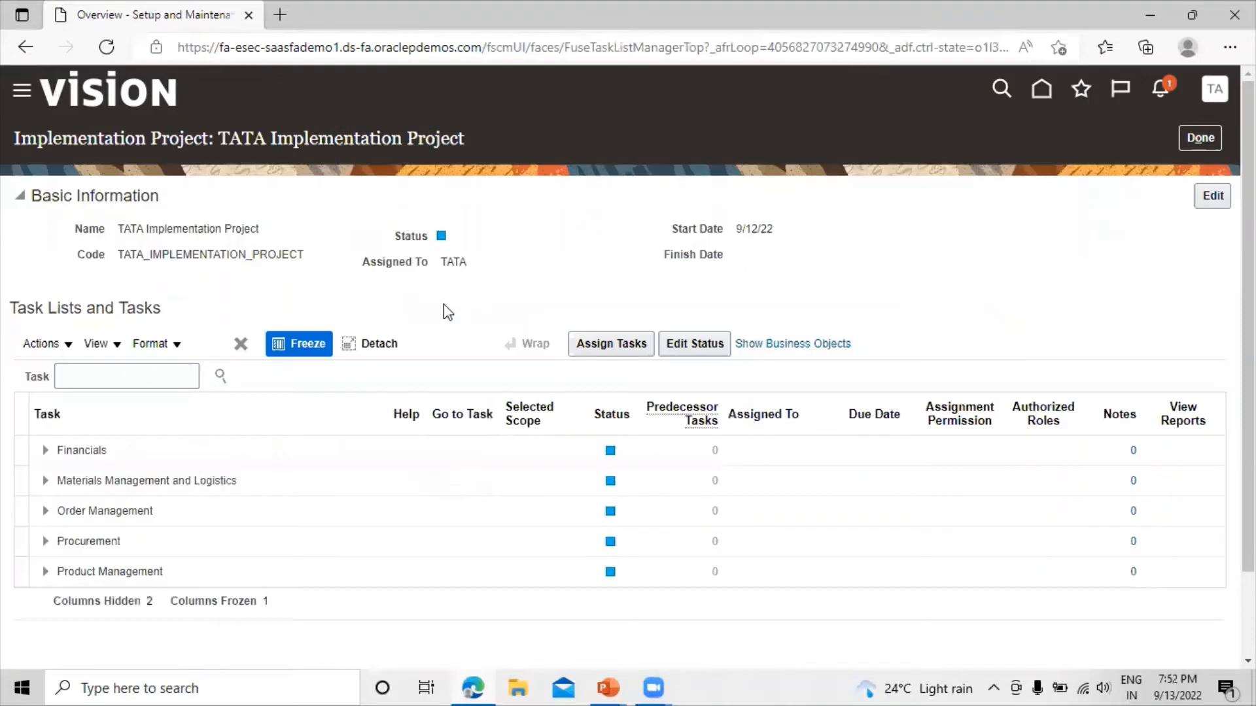
Find the project's tasks matching "inven% or%" and launch Manage Inventory Organizations under Define Facilities for Procurement.
{"action": "left_click", "coordinate": [120, 377]}
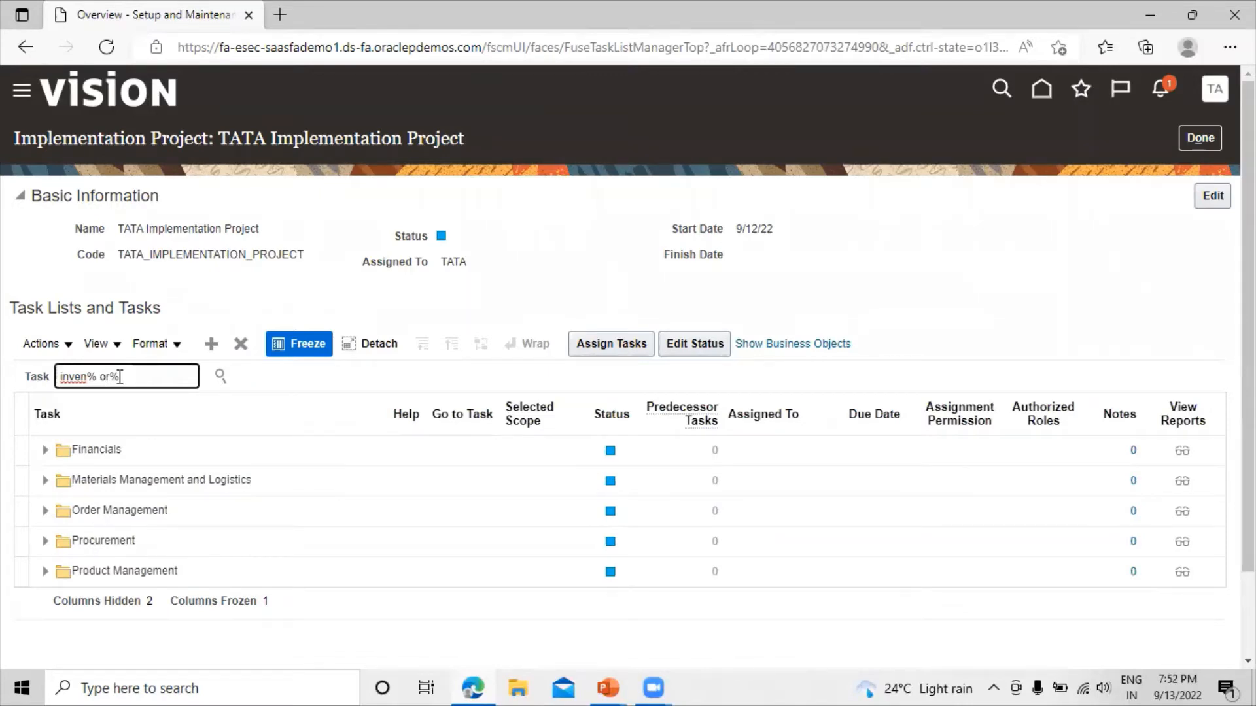
{"action": "key", "text": "Return"}
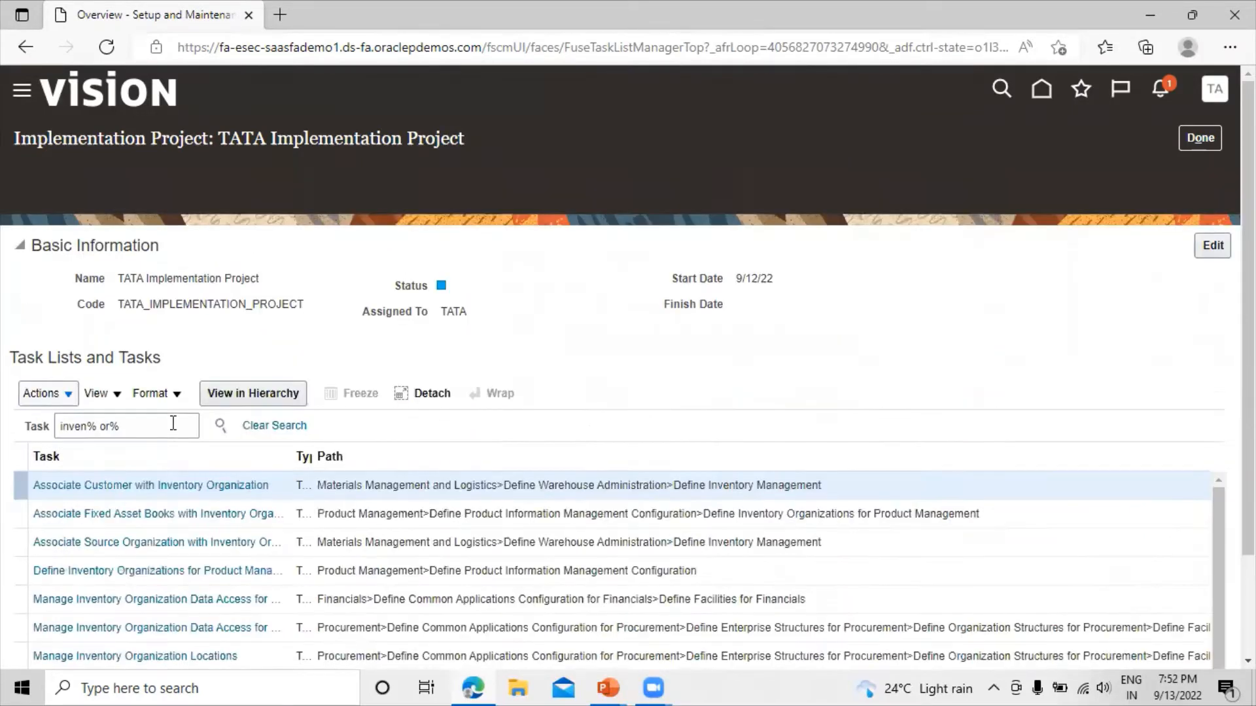
{"action": "scroll", "coordinate": [418, 273], "scroll_direction": "down", "scroll_amount": 2}
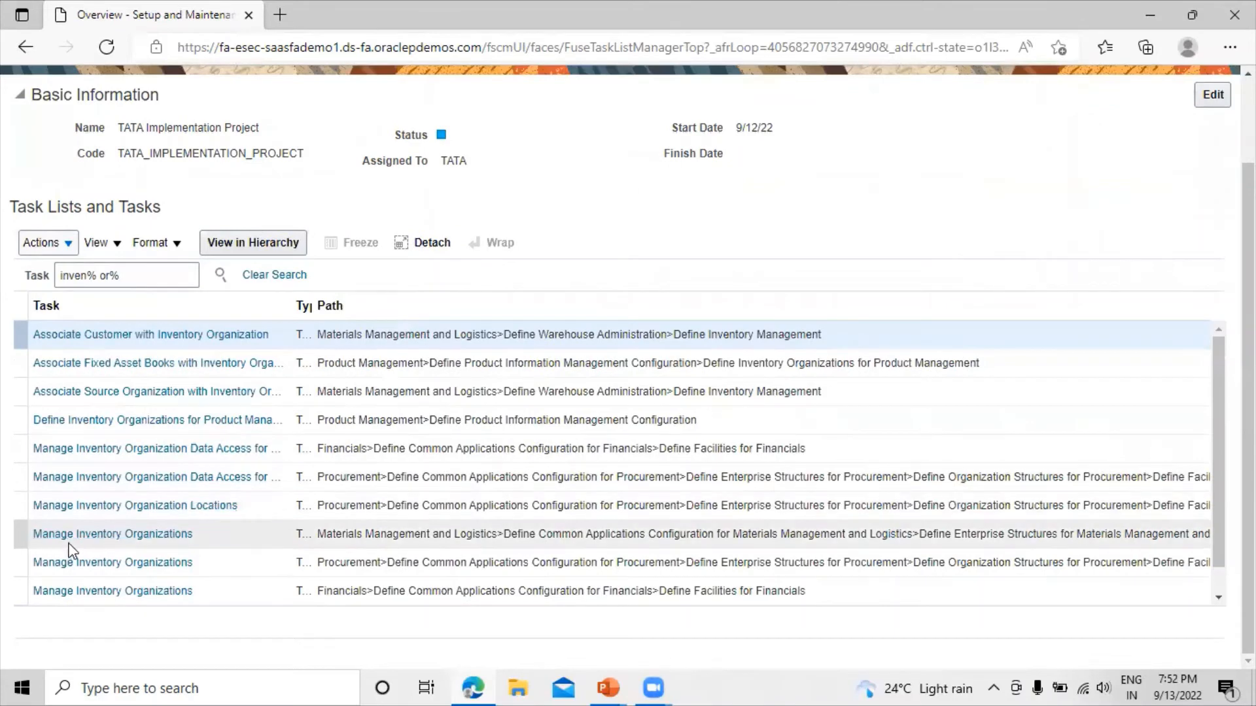
{"action": "left_click", "coordinate": [147, 564]}
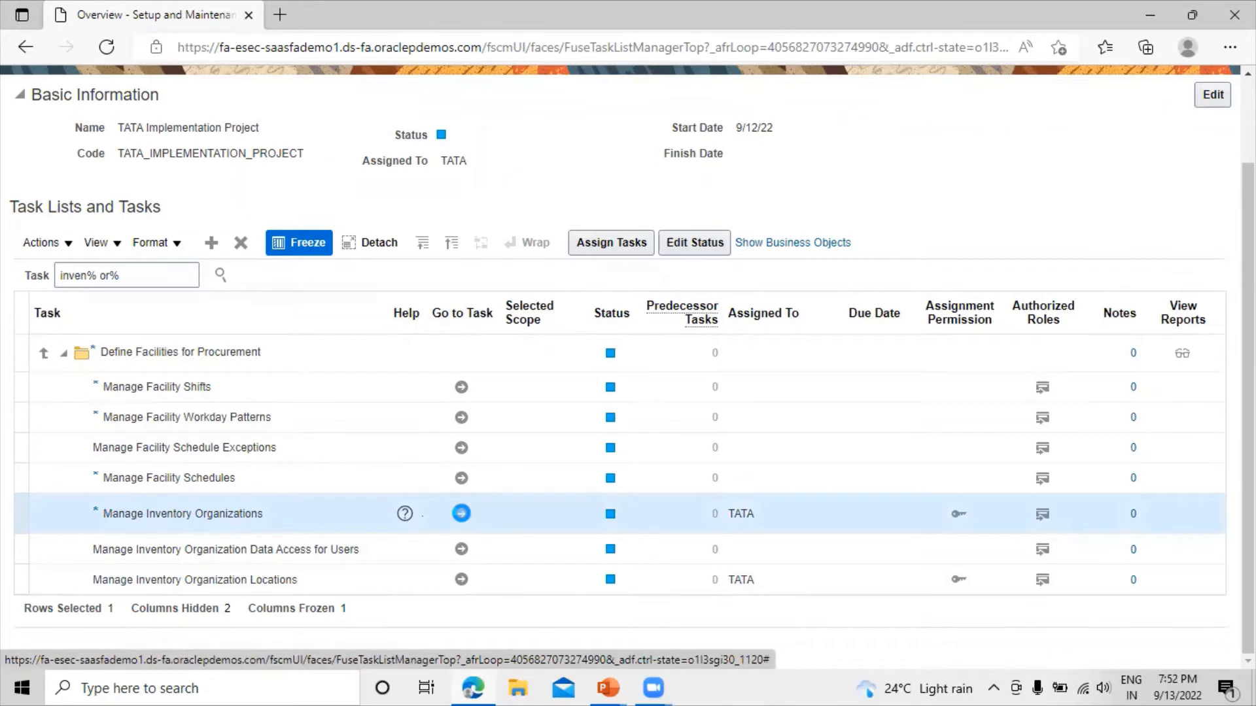
{"action": "left_click", "coordinate": [461, 514]}
Search the inventory organizations by the organization name "tata".
{"action": "left_click", "coordinate": [283, 269]}
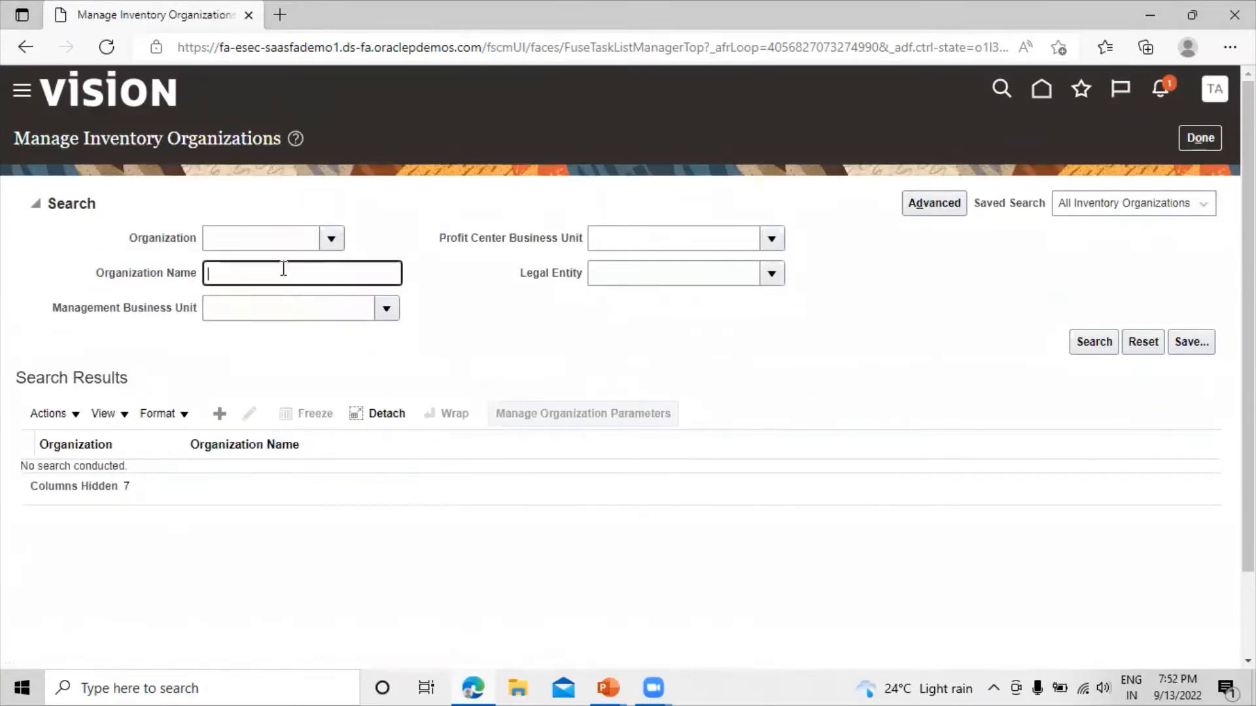
{"action": "type", "text": "tata"}
{"action": "left_click", "coordinate": [1077, 335]}
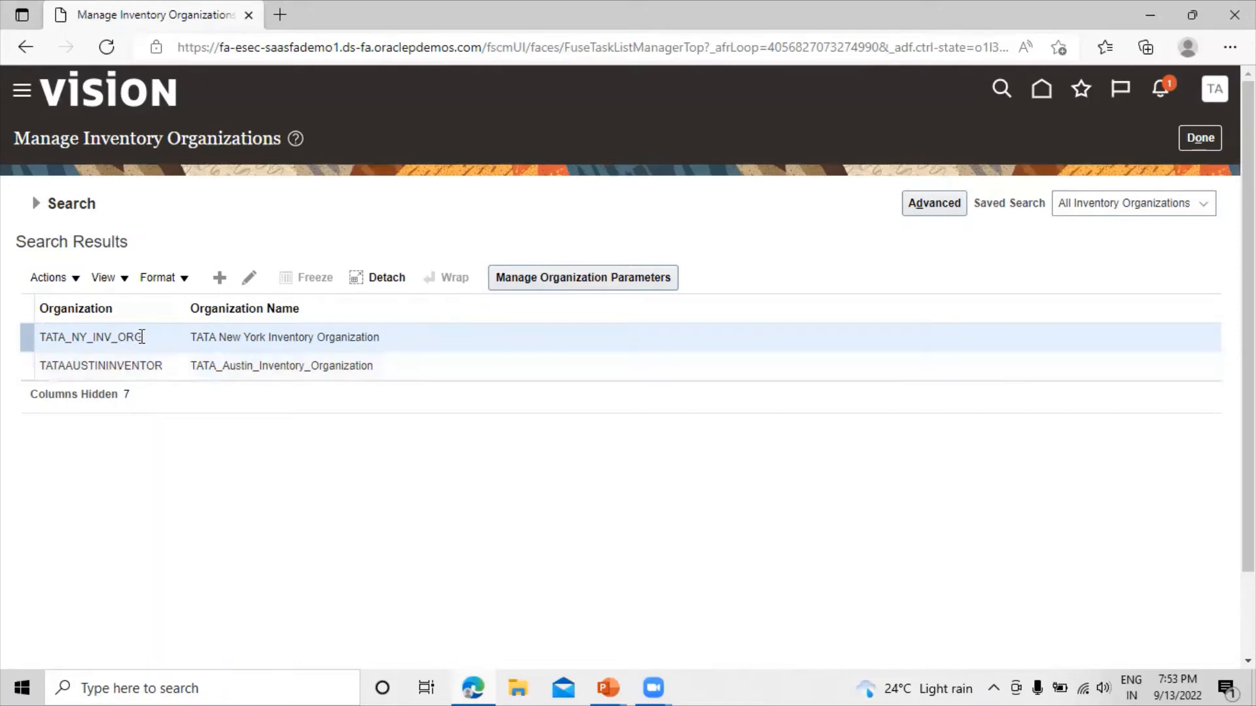
Review the organization parameters of TATA_NY_INV_ORG, including its starting revision, and leave them without saving.
{"action": "left_click", "coordinate": [138, 336]}
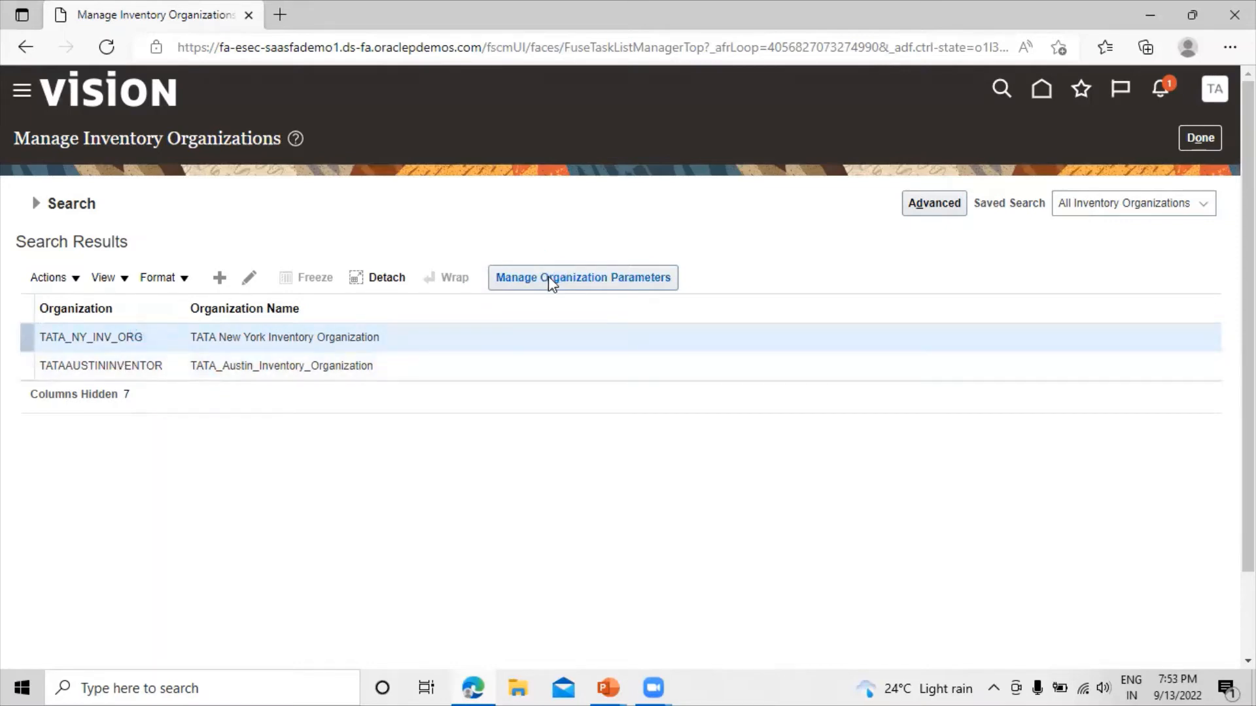
{"action": "left_click", "coordinate": [552, 279]}
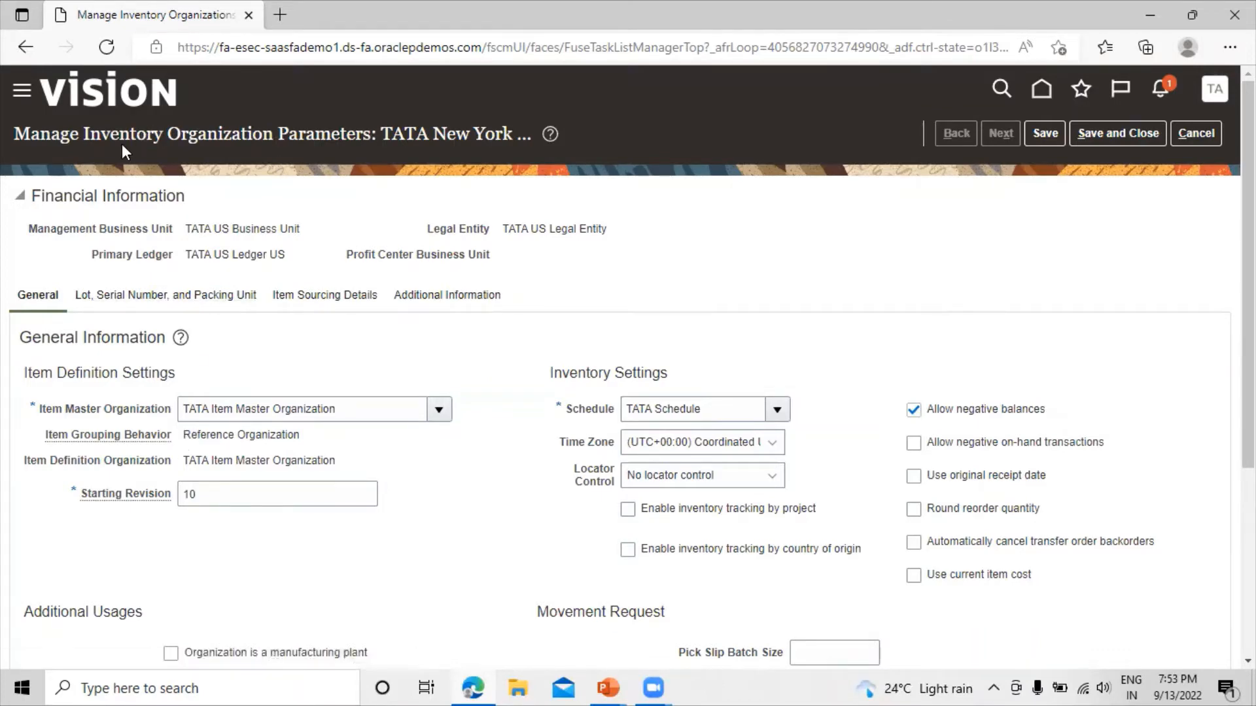
{"action": "mouse_move", "coordinate": [78, 442]}
{"action": "left_click", "coordinate": [1196, 134]}
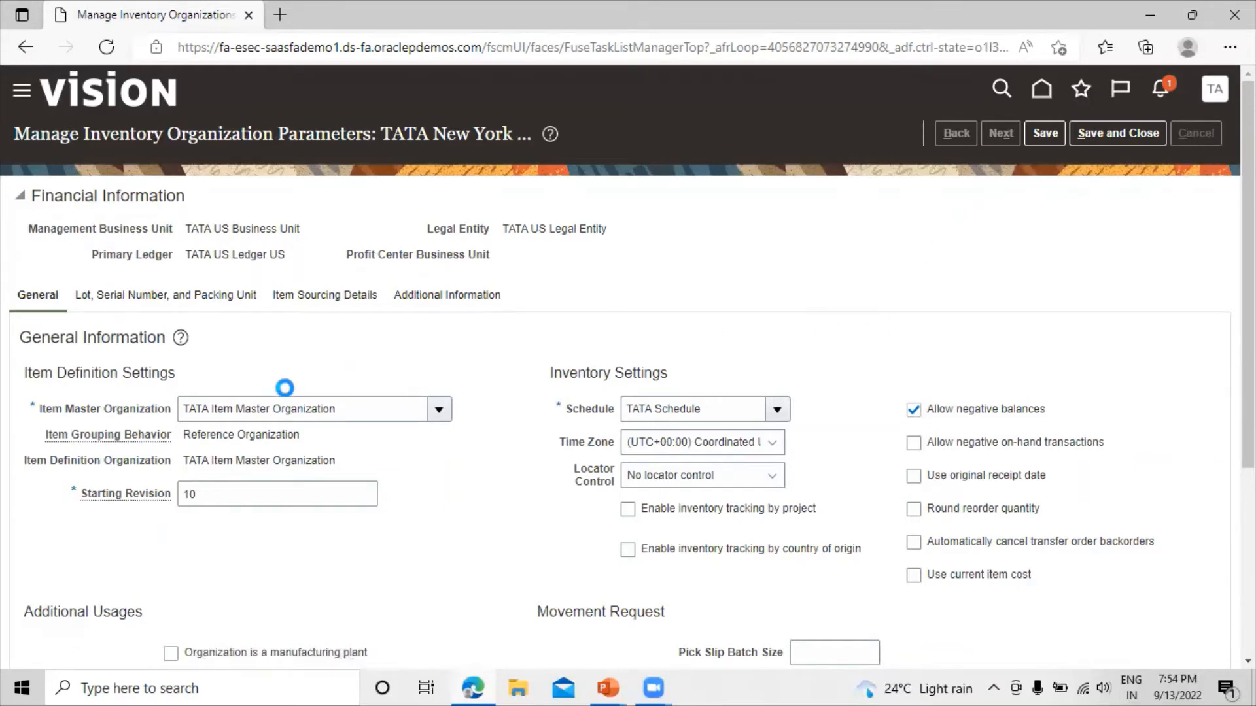
Set the starting revision in the organization parameters of TATAAUSTININVENTOR to 1, and save and close.
{"action": "left_click", "coordinate": [124, 502]}
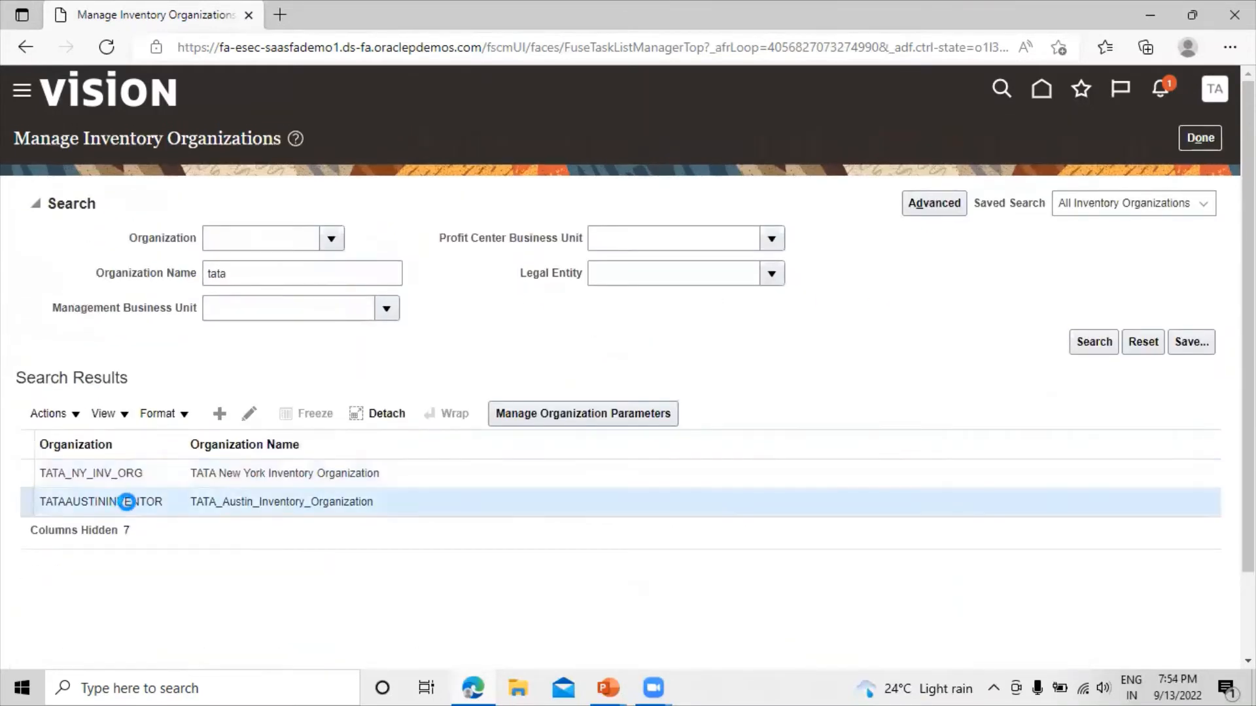
{"action": "left_click", "coordinate": [548, 413]}
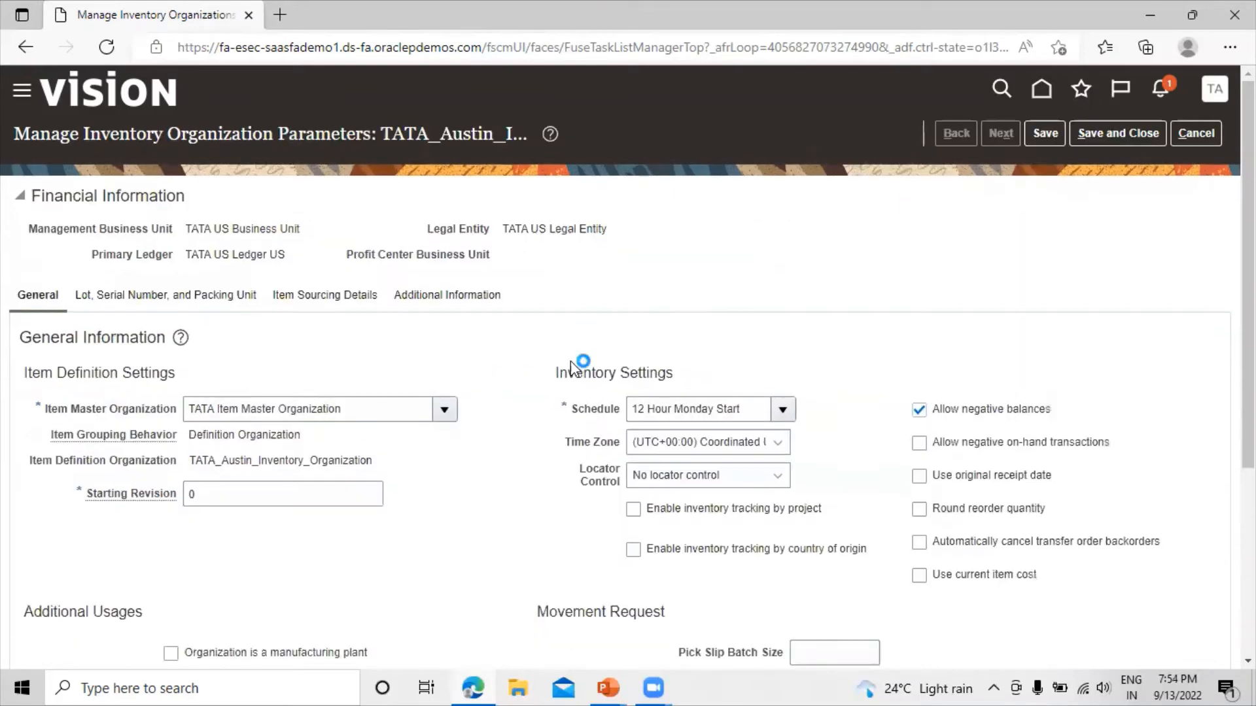
{"action": "mouse_move", "coordinate": [60, 445]}
{"action": "left_click", "coordinate": [263, 499]}
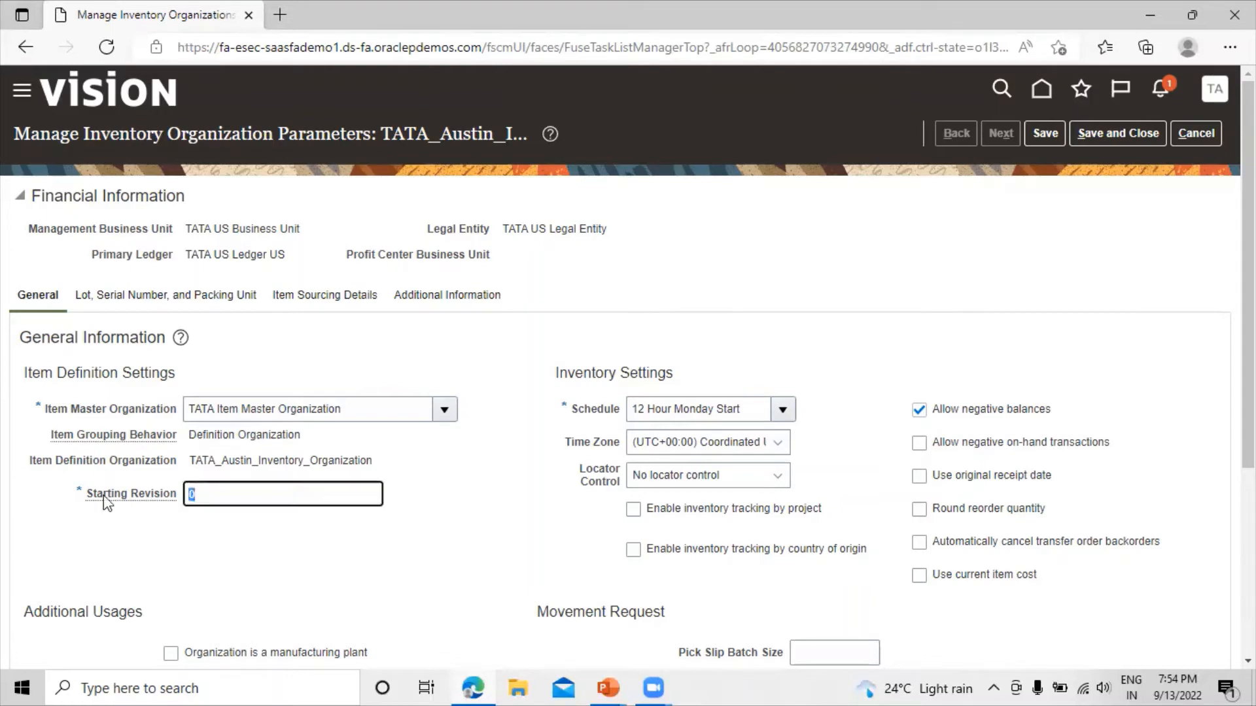
{"action": "type", "text": "1"}
{"action": "left_click", "coordinate": [153, 531]}
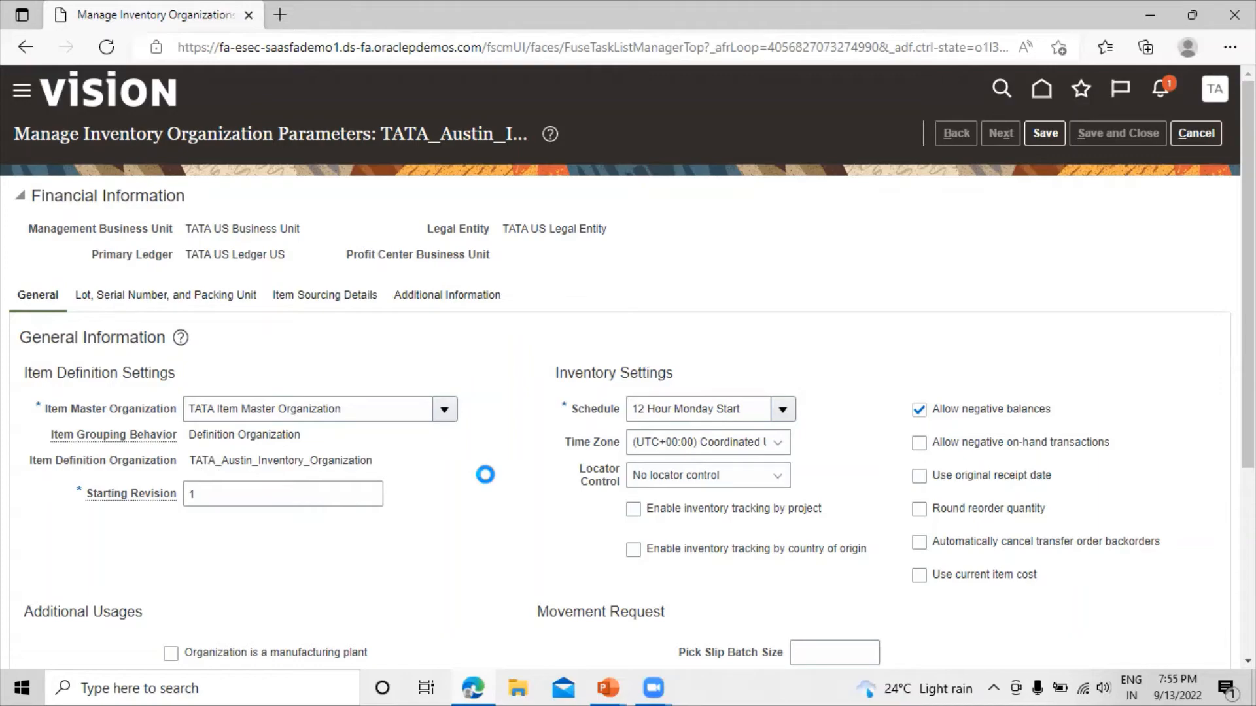
Check the list of revision control setups in the PowerPoint slides and return to the inventory organizations in the browser.
{"action": "key", "text": "alt+Tab"}
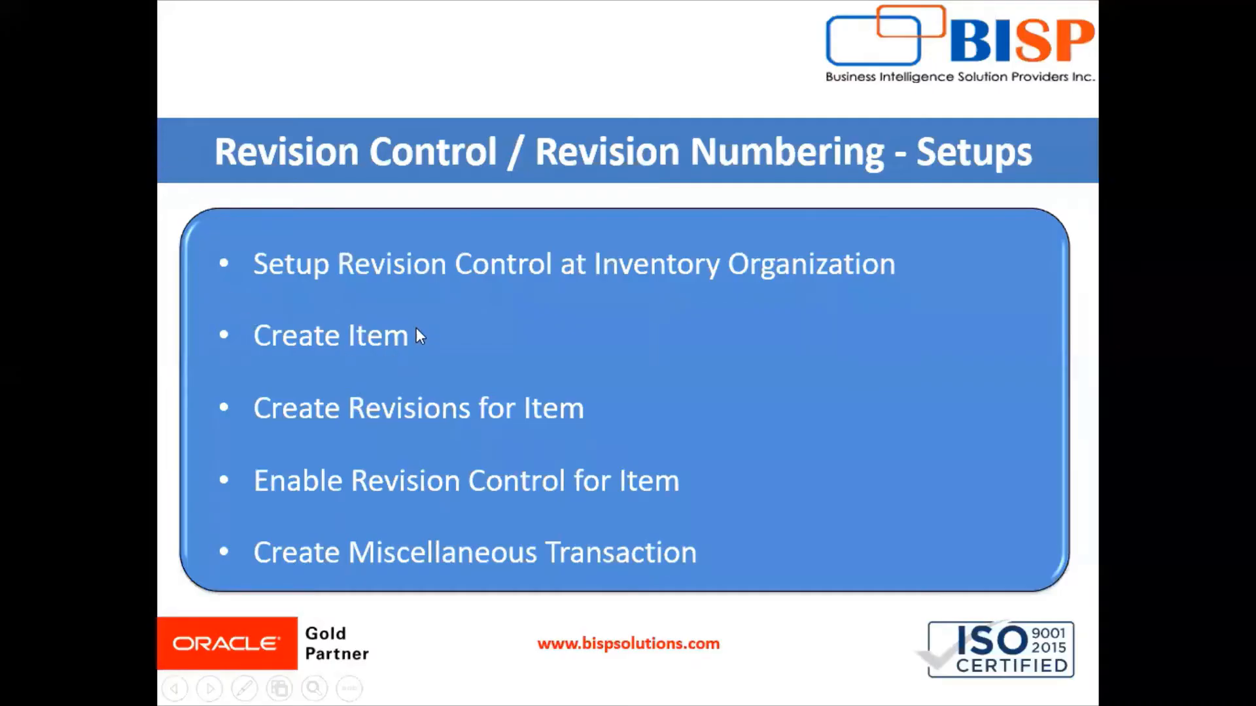
{"action": "key", "text": "alt+Tab"}
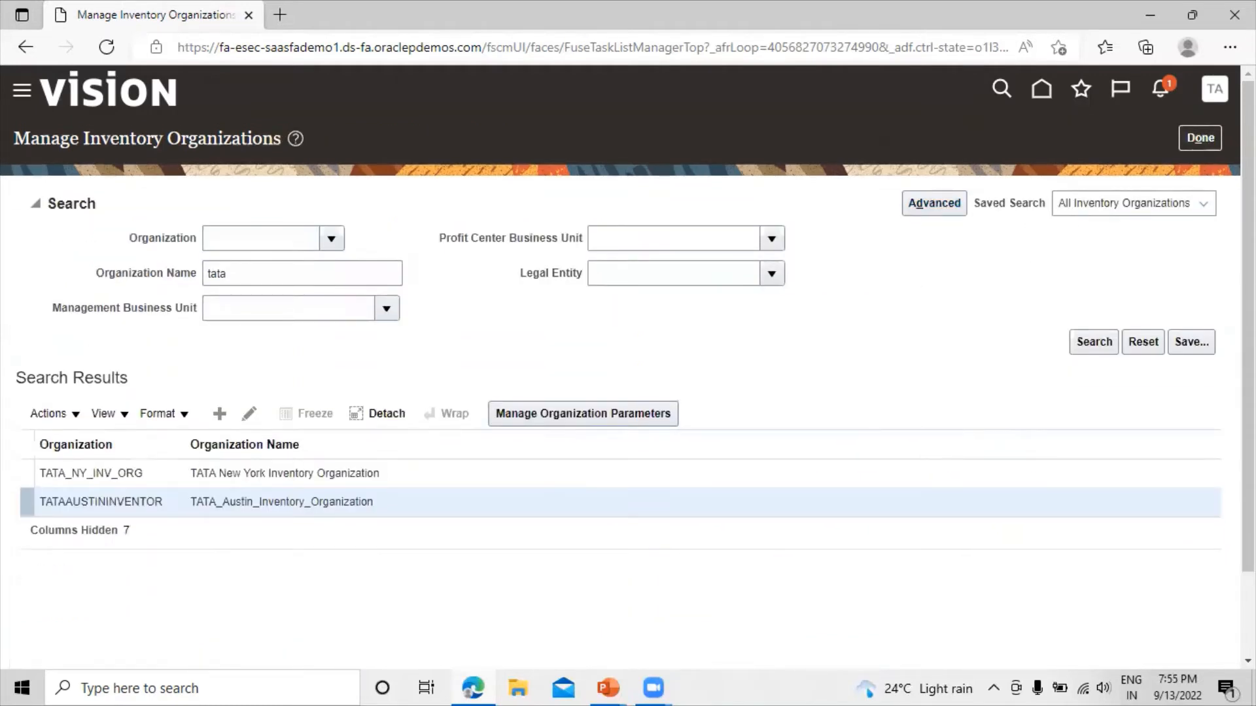
Leave the inventory organizations and the TATA Implementation Project, and start creating an item in Product Information Management.
{"action": "left_click", "coordinate": [1202, 143]}
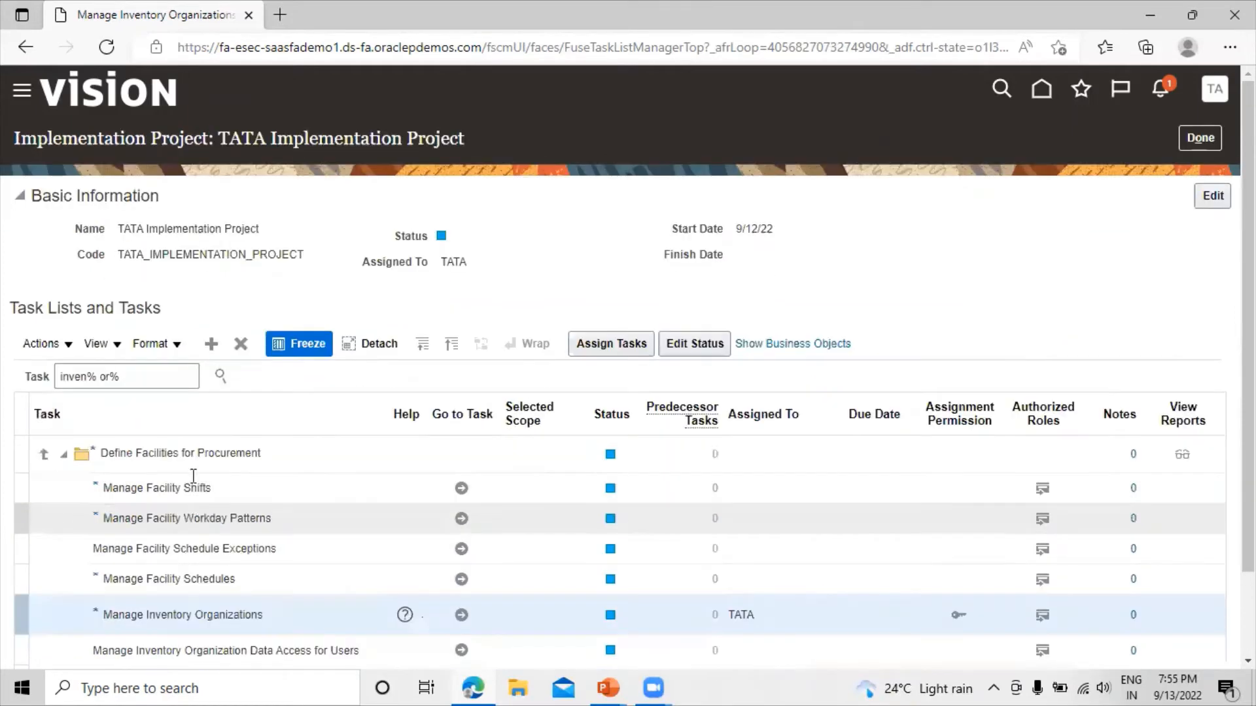
{"action": "left_click", "coordinate": [1203, 138]}
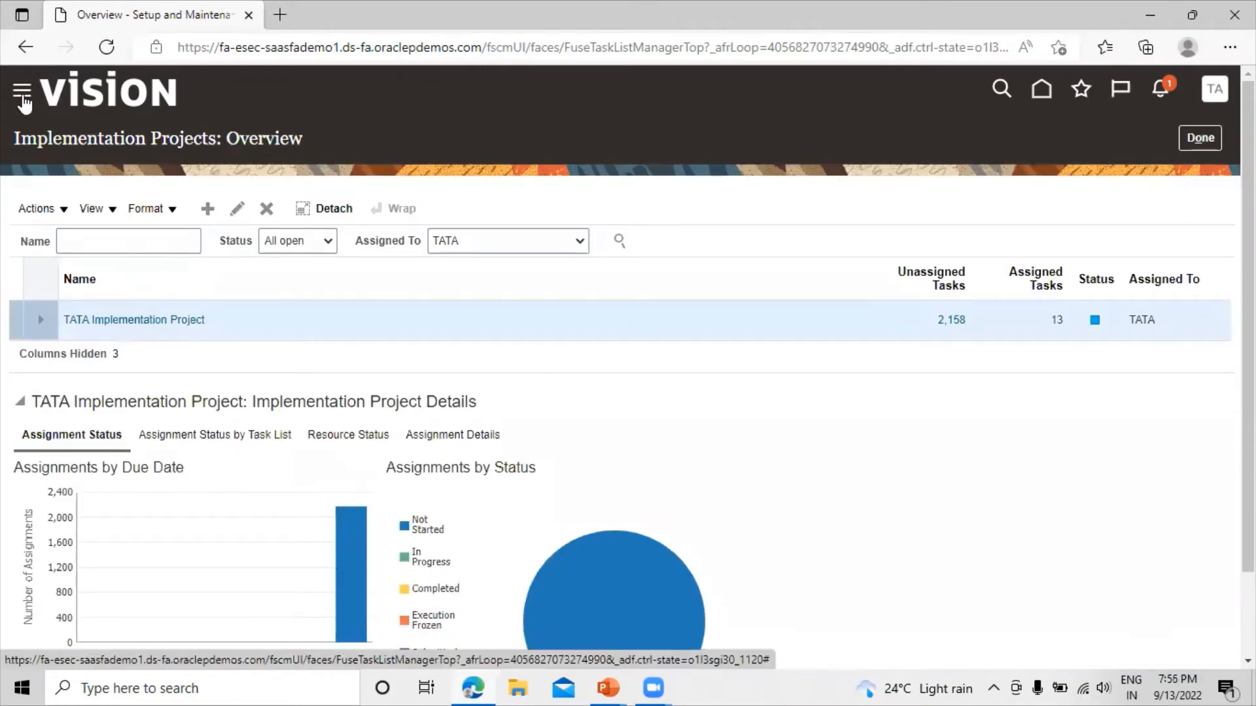
{"action": "left_click", "coordinate": [23, 92]}
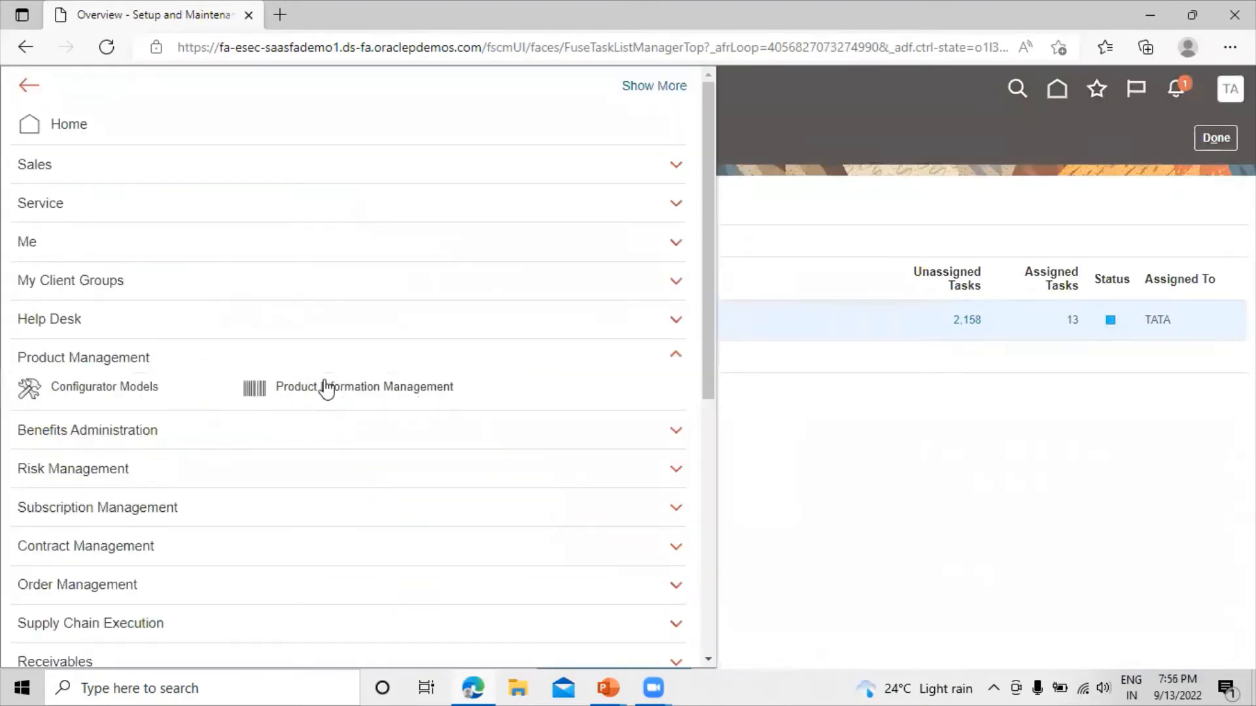
{"action": "left_click", "coordinate": [327, 388]}
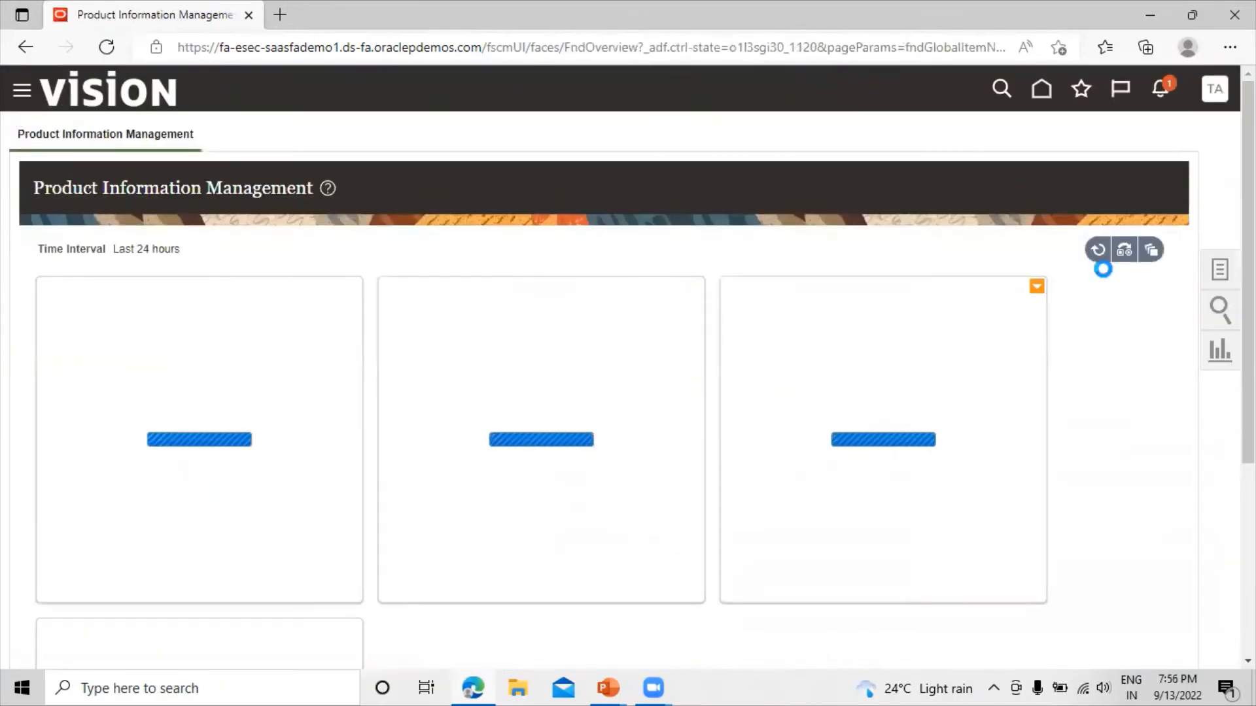
{"action": "left_click", "coordinate": [1220, 270]}
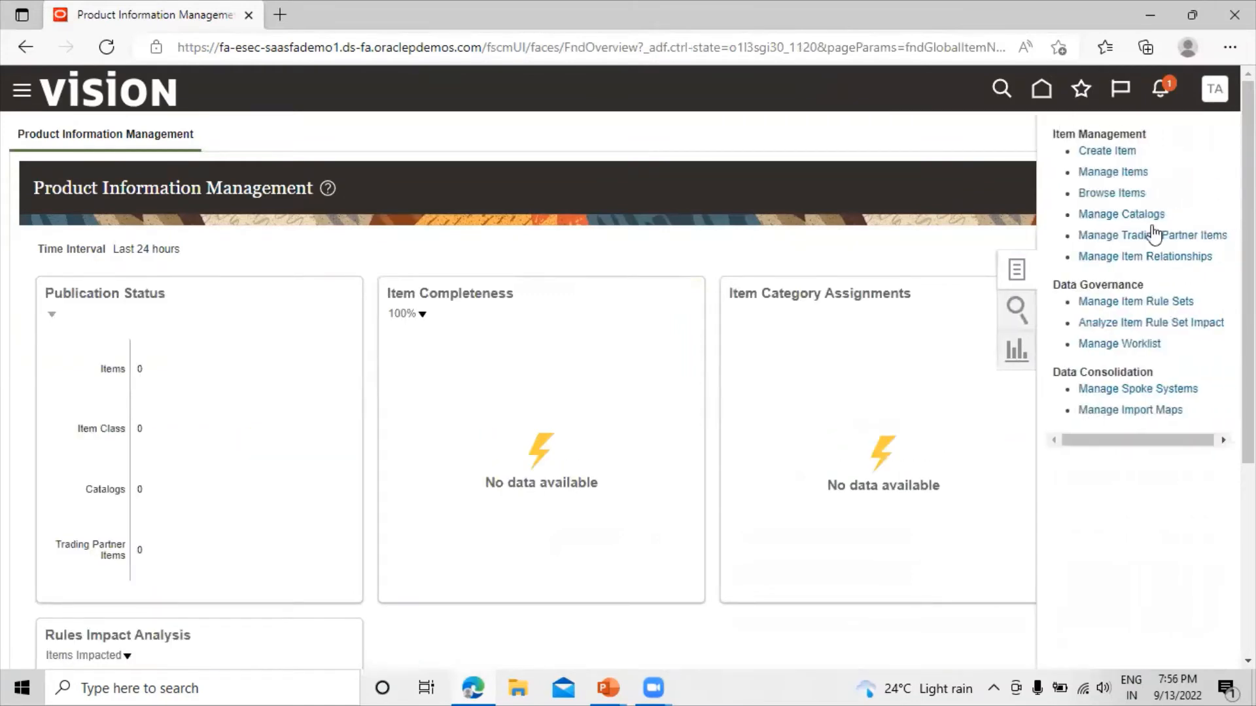
{"action": "left_click", "coordinate": [1122, 152]}
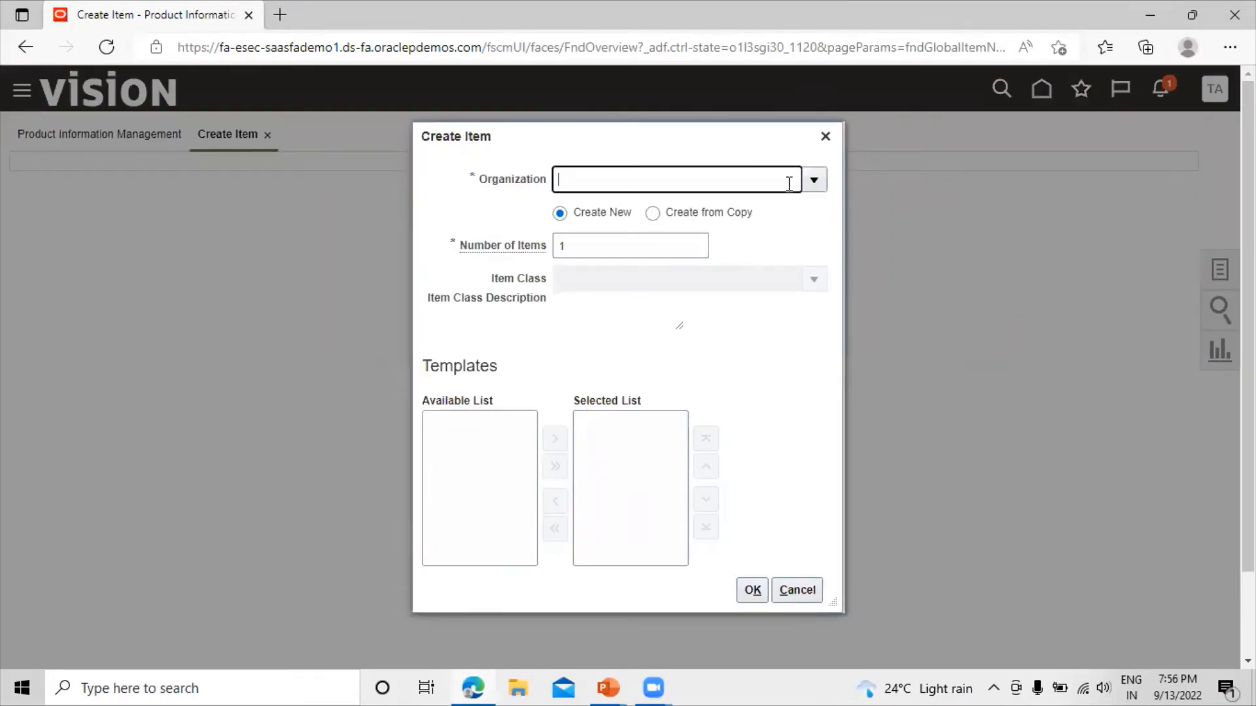
Define the new item with organization TATA_ITEM_MASTER, item class TATA STEEL BEARING and the Finished Goods template, and confirm.
{"action": "left_click", "coordinate": [820, 186]}
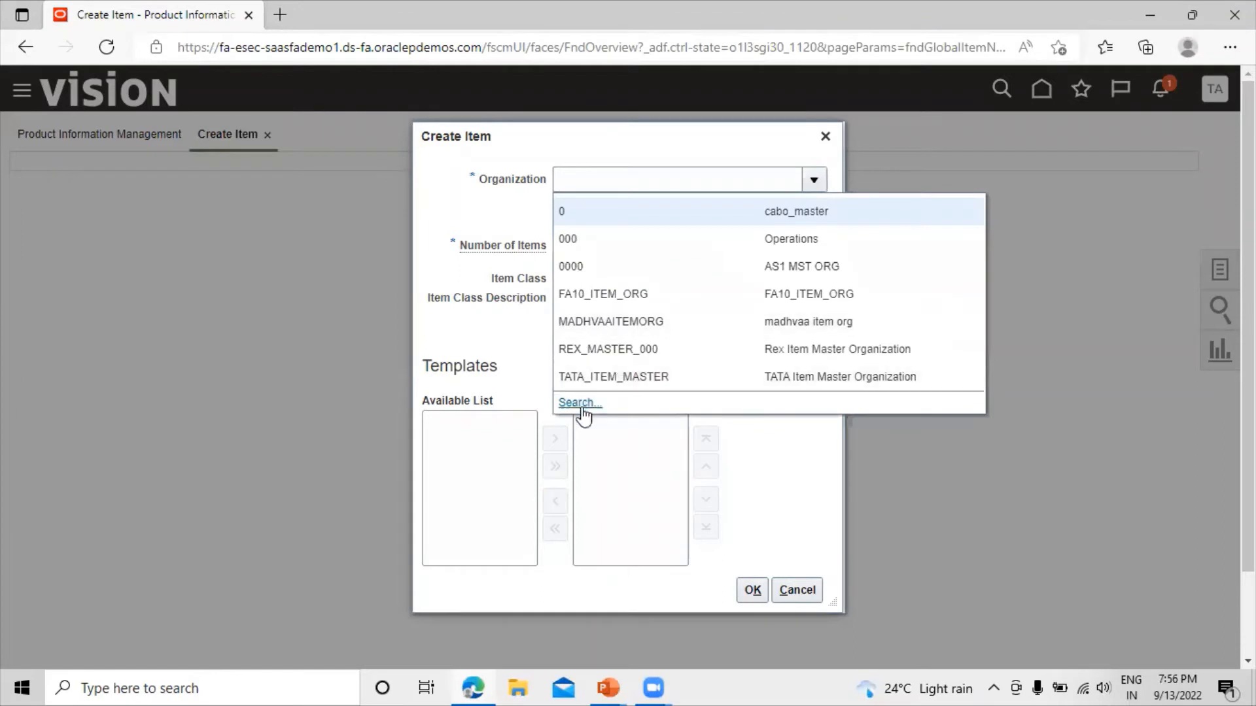
{"action": "left_click", "coordinate": [605, 376]}
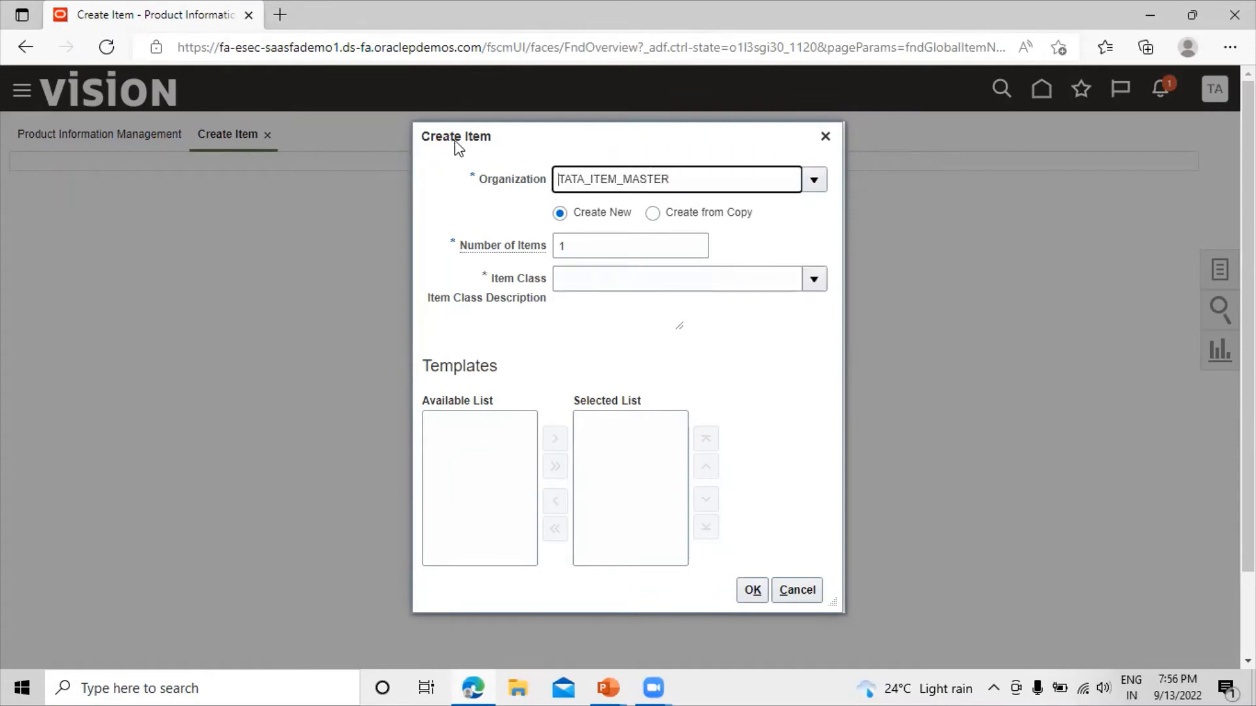
{"action": "left_click", "coordinate": [815, 279]}
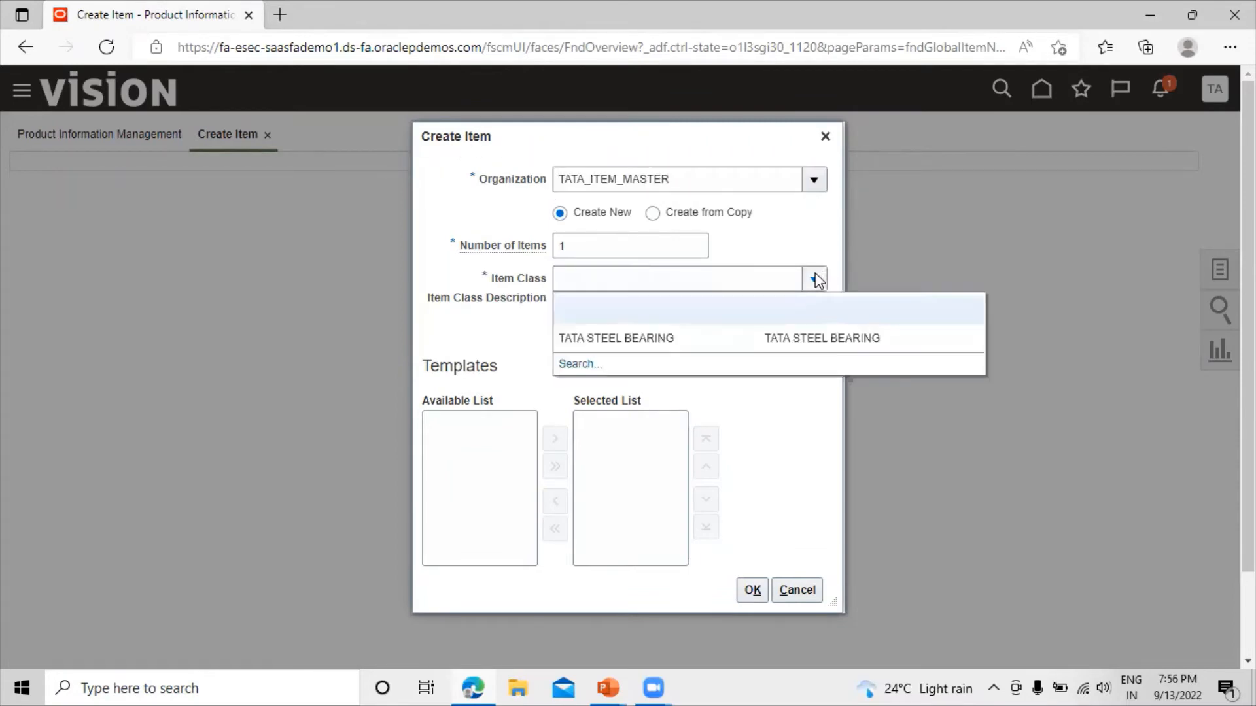
{"action": "left_click", "coordinate": [684, 335]}
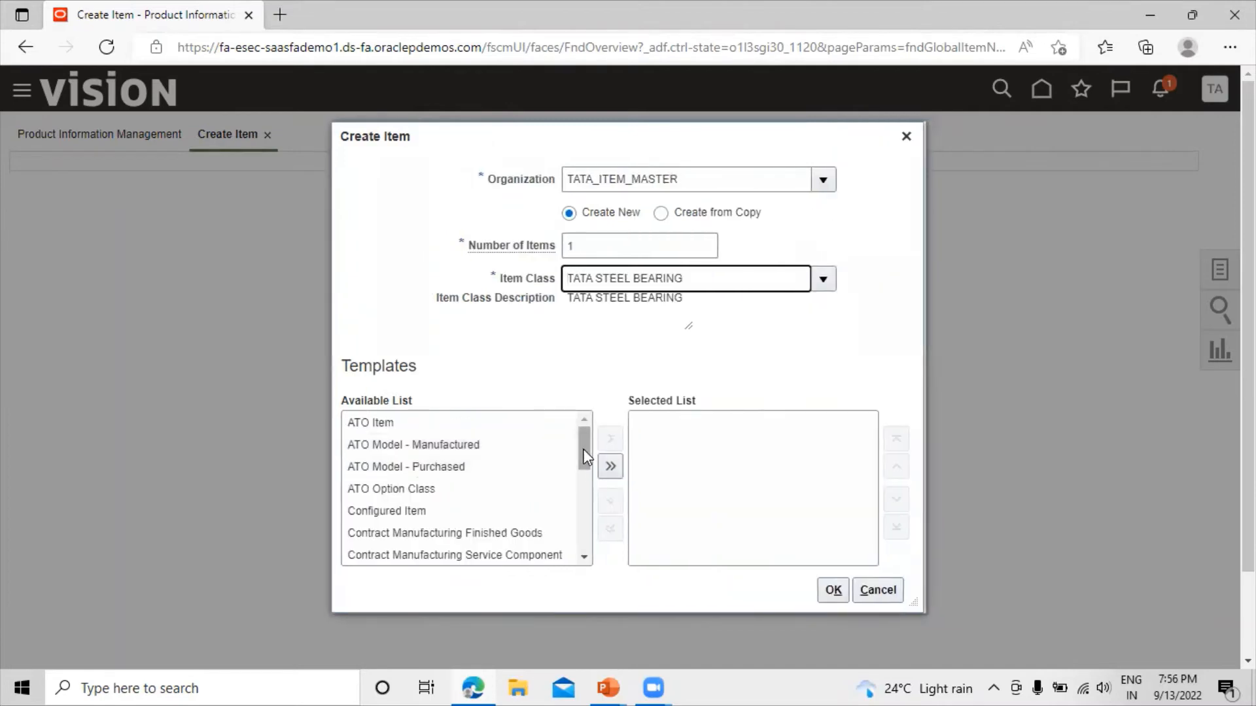
{"action": "scroll", "coordinate": [587, 463], "scroll_direction": "down", "scroll_amount": 3}
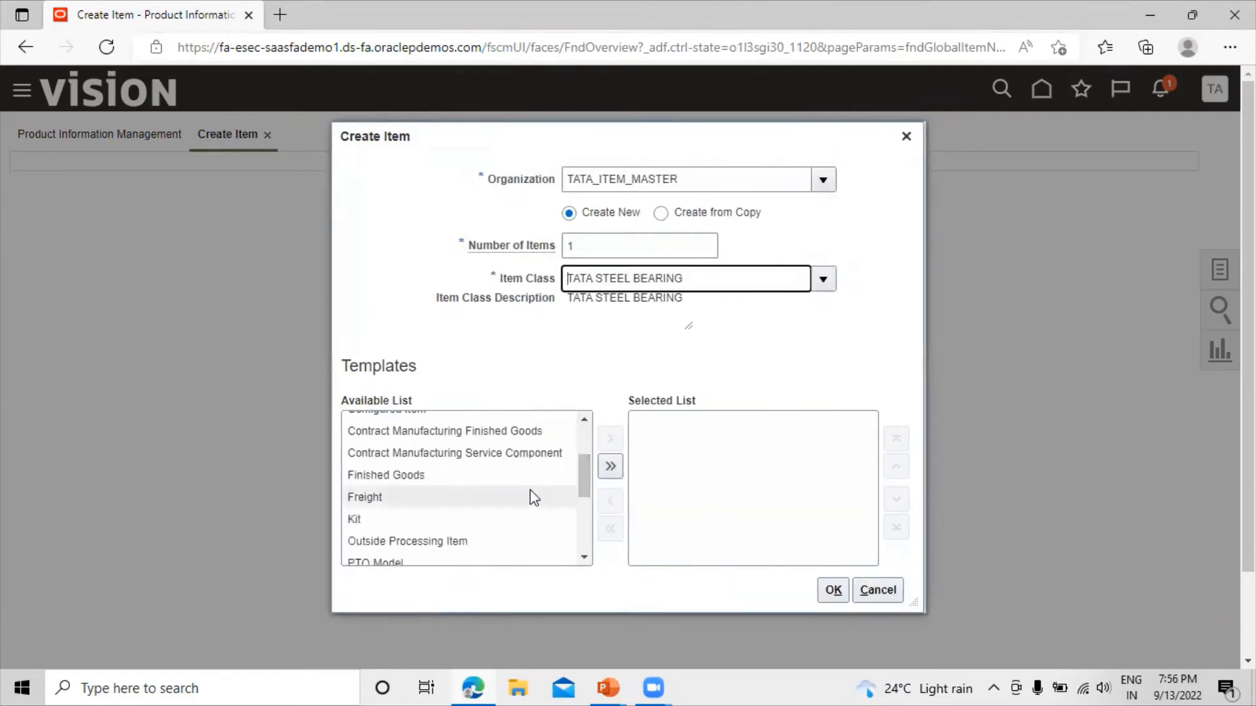
{"action": "left_click", "coordinate": [458, 475]}
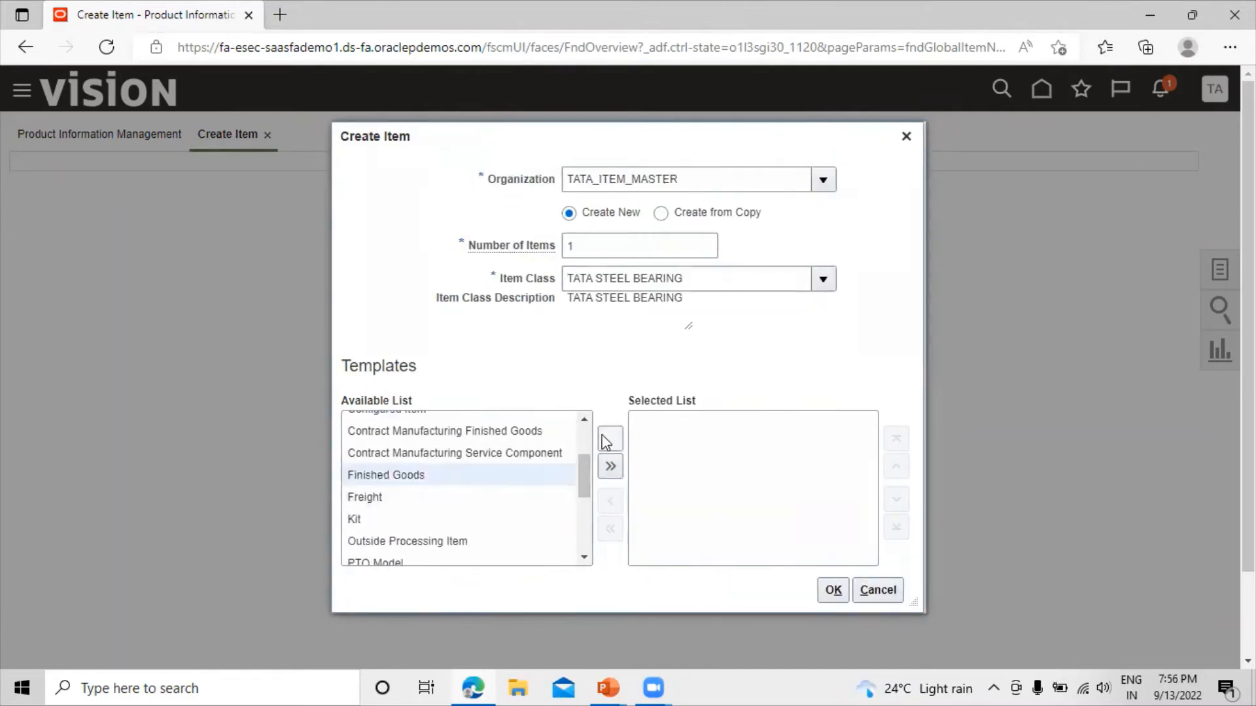
{"action": "left_click", "coordinate": [610, 439]}
{"action": "left_click", "coordinate": [832, 590]}
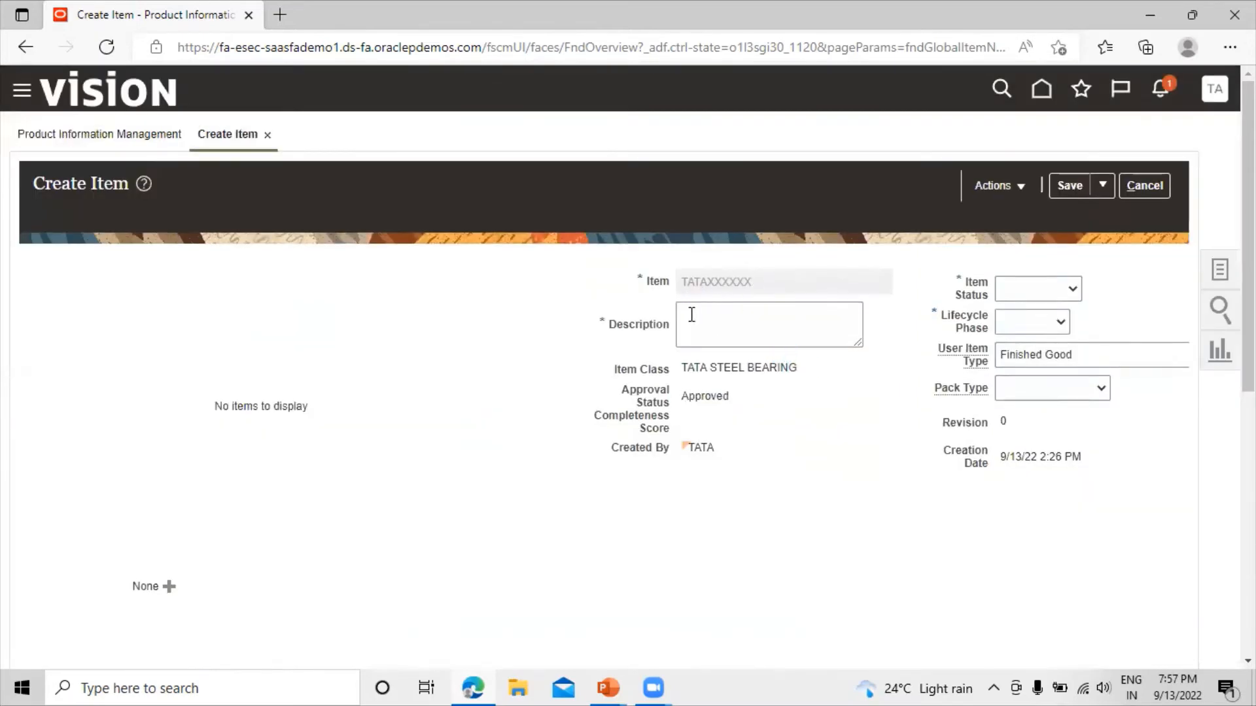
Enter "Roller Bearing 2" as the new item's description.
{"action": "left_click", "coordinate": [718, 316]}
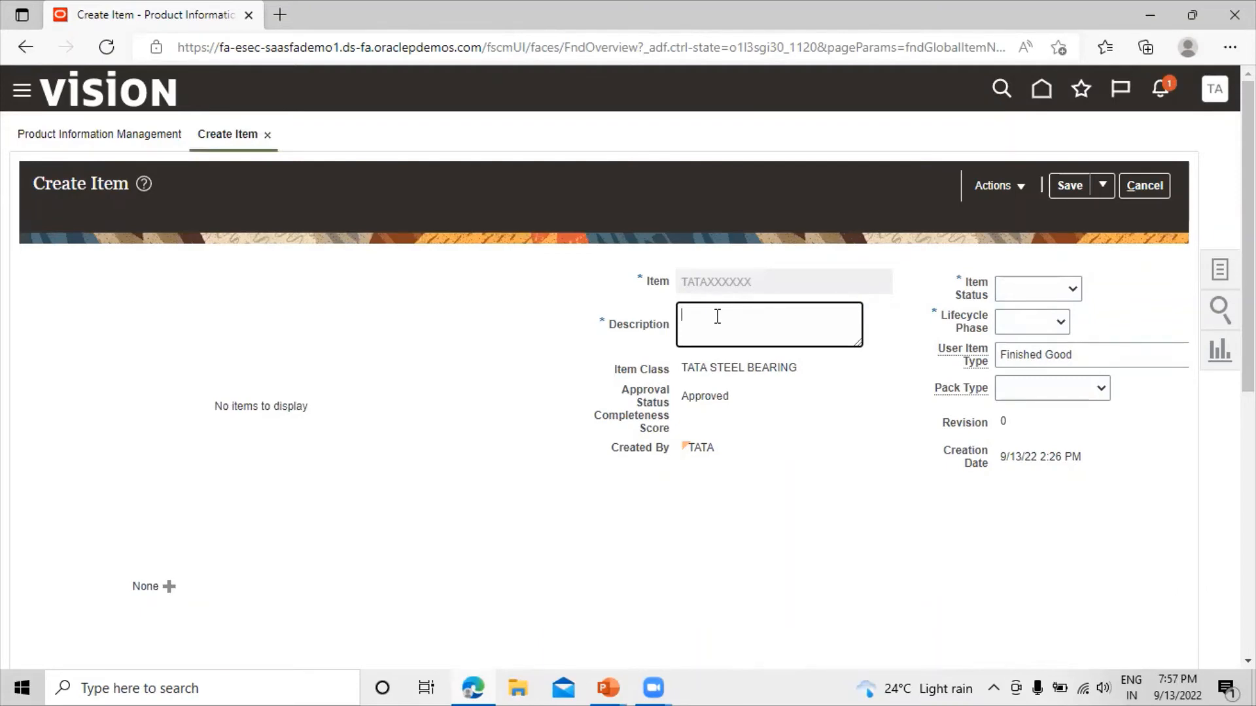
{"action": "type", "text": "Roo"}
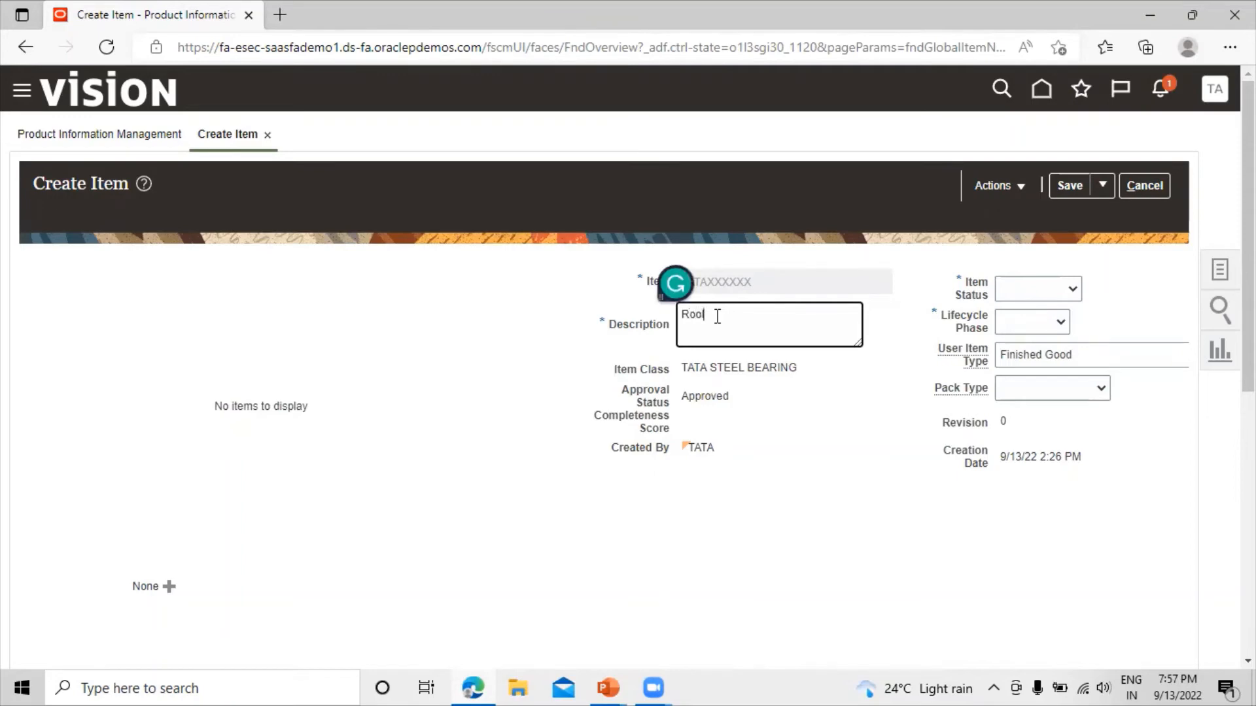
{"action": "key", "text": "BackSpace"}
{"action": "type", "text": "ller Bearing"}
{"action": "type", "text": "2"}
{"action": "left_click", "coordinate": [799, 543]}
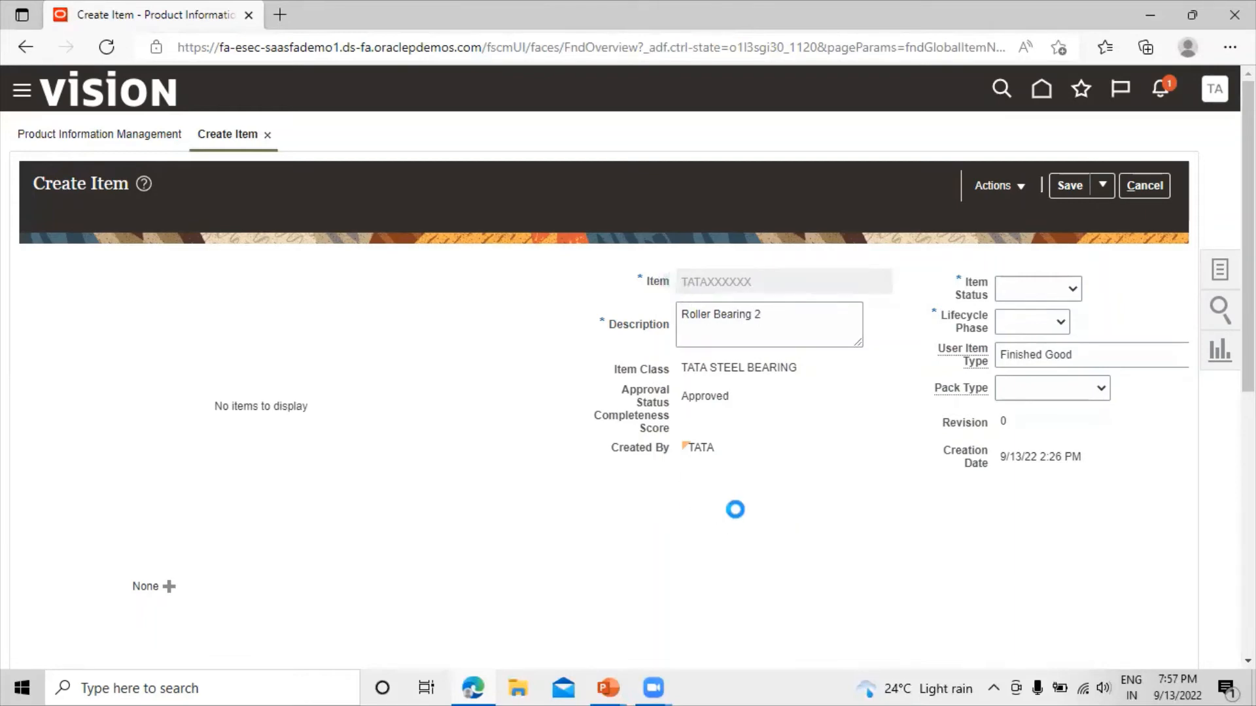
Set both the item status and the lifecycle phase of the new item to Active.
{"action": "left_click", "coordinate": [1054, 293]}
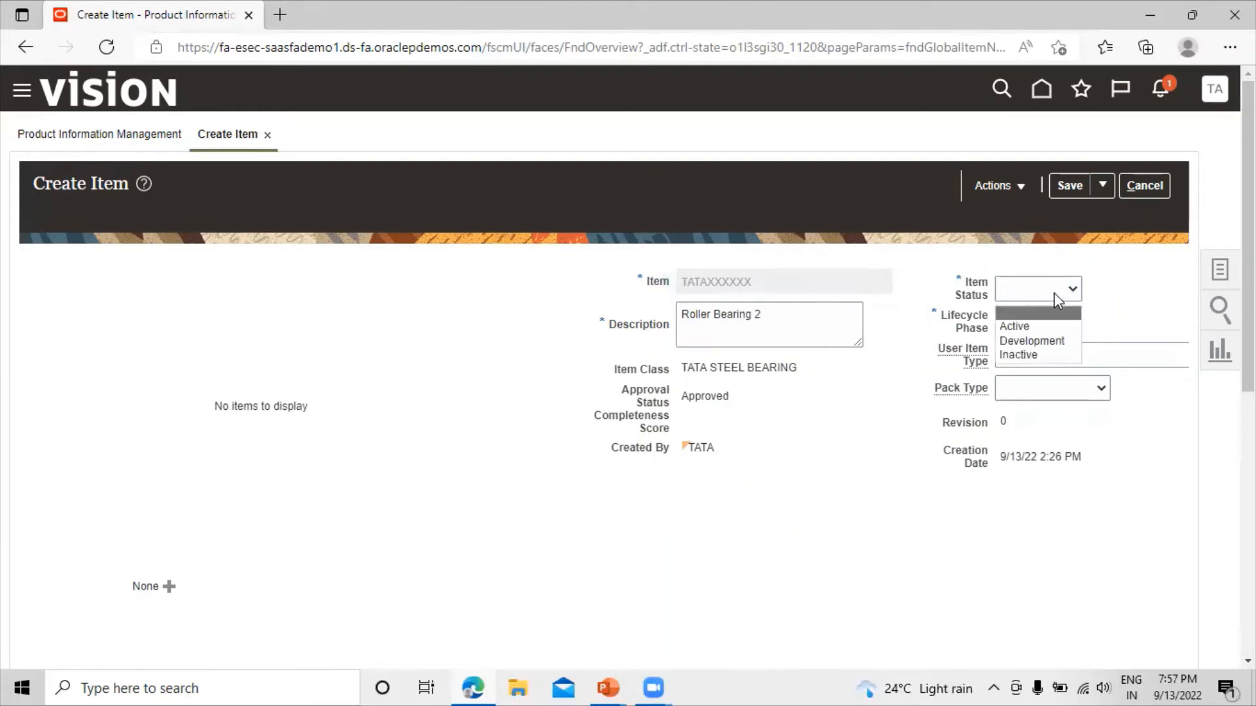
{"action": "left_click", "coordinate": [1058, 327]}
{"action": "left_click", "coordinate": [1054, 322]}
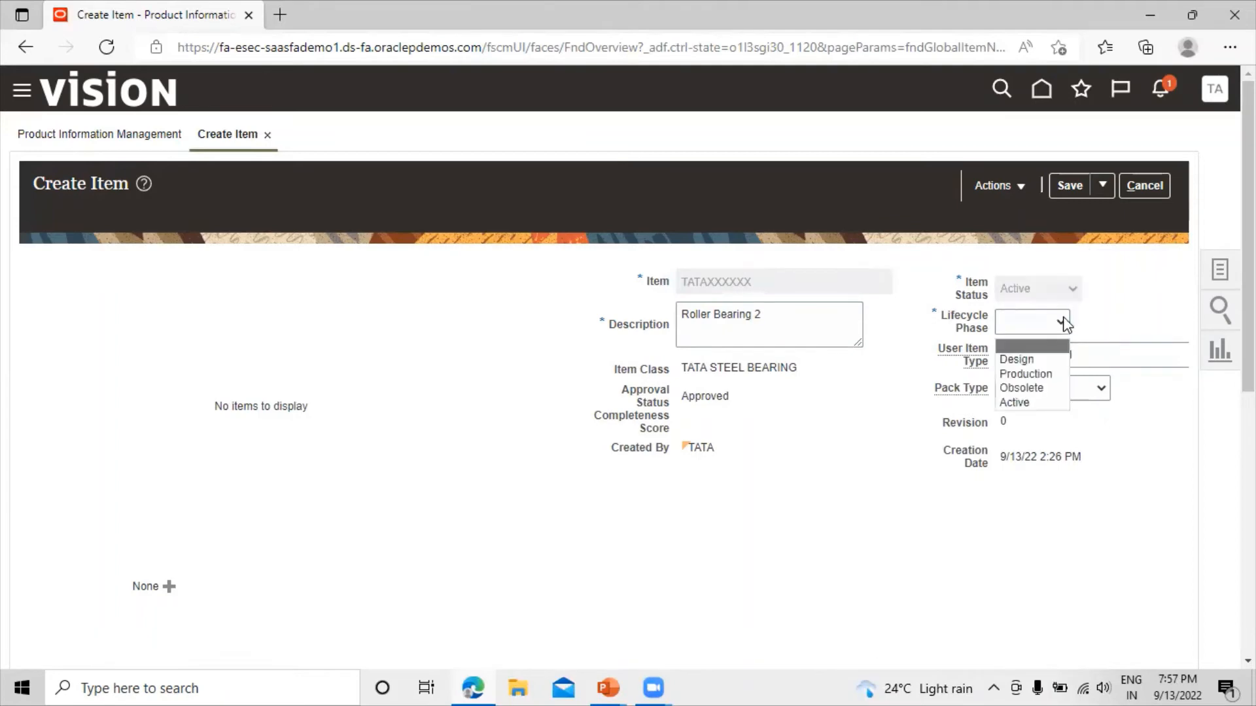
{"action": "left_click", "coordinate": [1042, 404]}
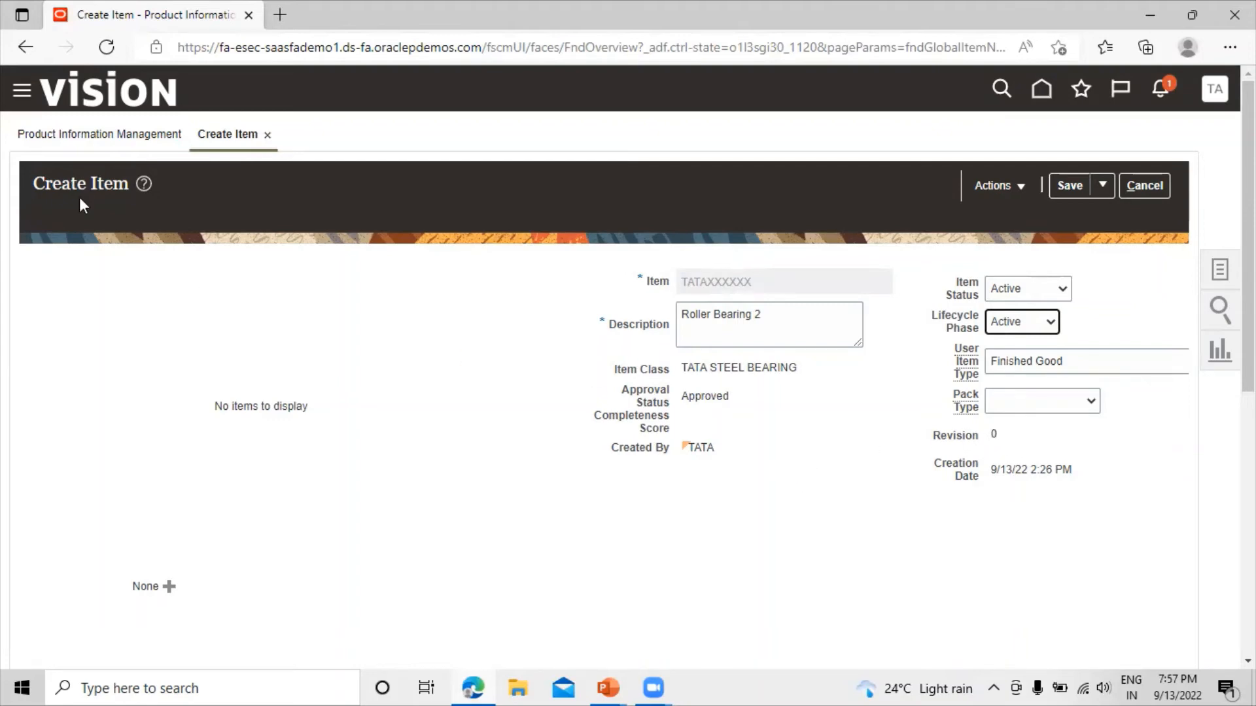
Set the item's mandatory primary unit of measure to Ea.
{"action": "scroll", "coordinate": [499, 379], "scroll_direction": "down", "scroll_amount": 6}
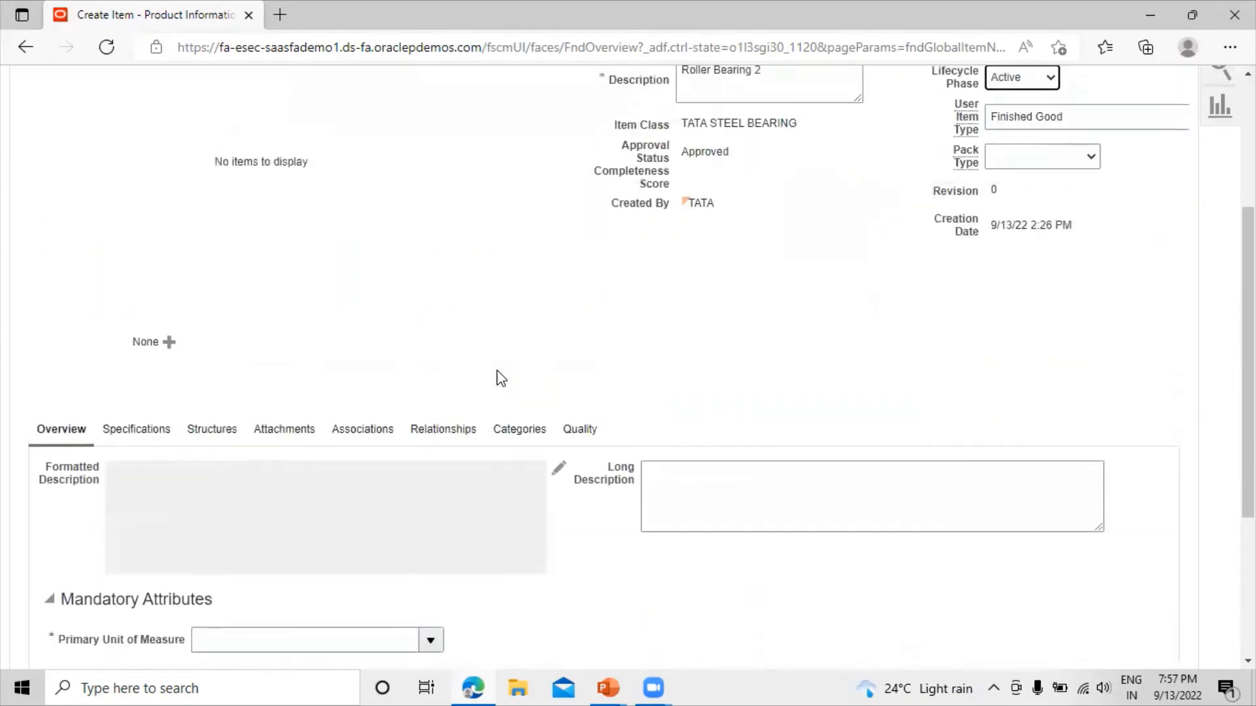
{"action": "scroll", "coordinate": [152, 262], "scroll_direction": "down", "scroll_amount": 1}
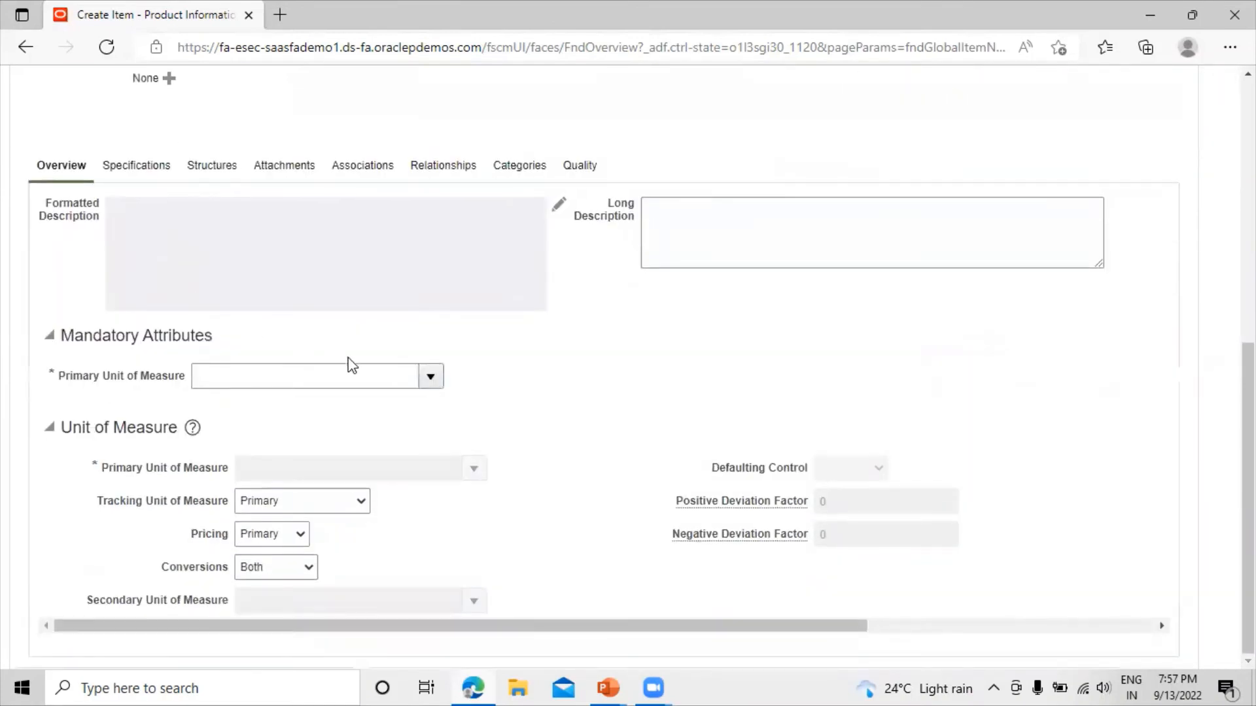
{"action": "left_click", "coordinate": [428, 376]}
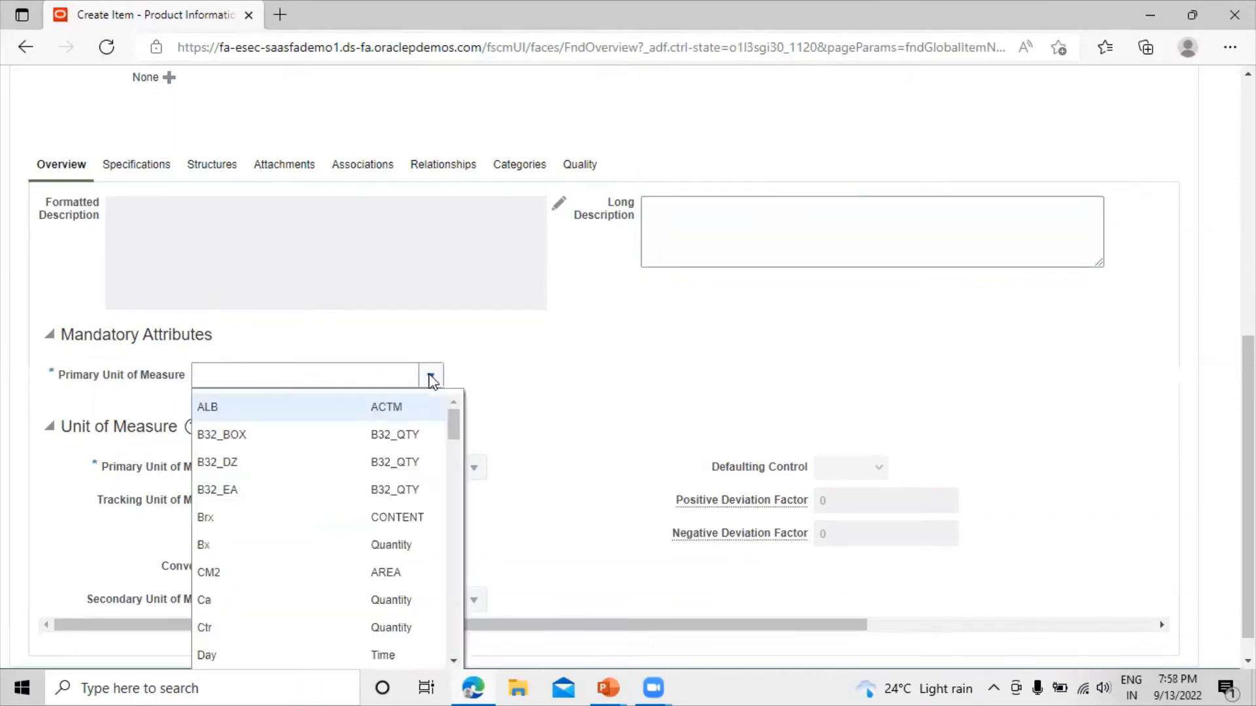
{"action": "scroll", "coordinate": [603, 332], "scroll_direction": "down", "scroll_amount": 1}
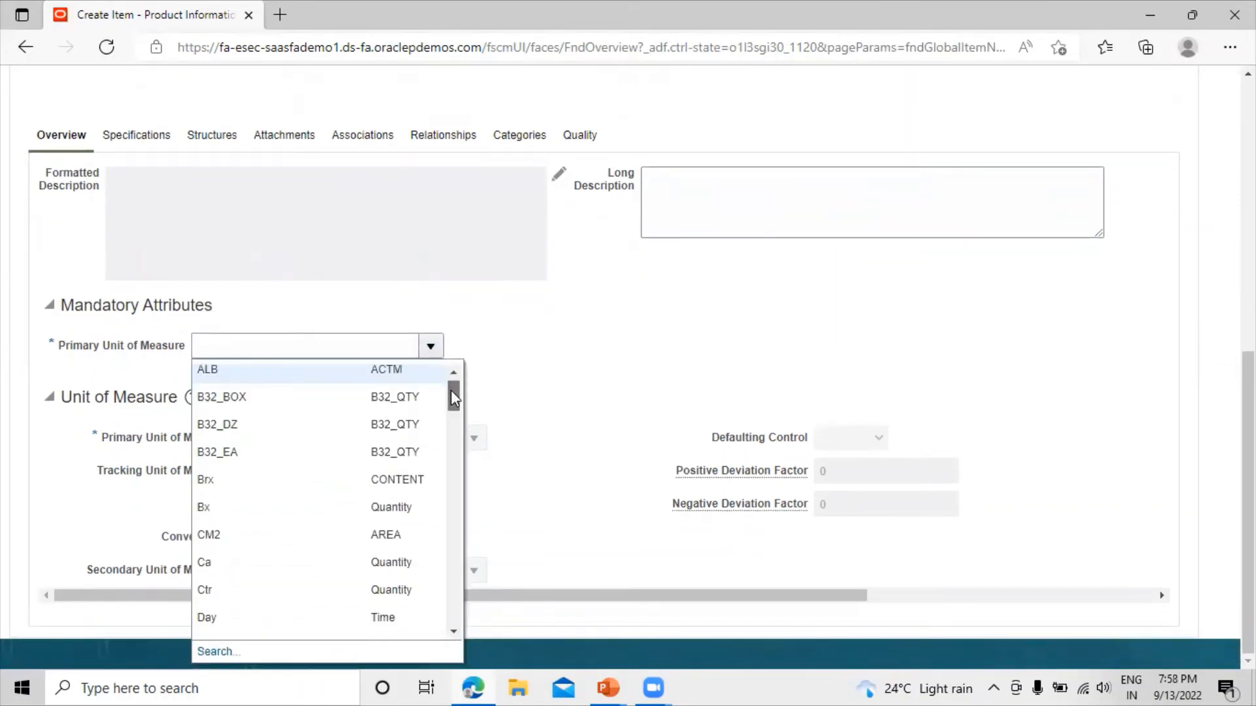
{"action": "left_click_drag", "start_coordinate": [451, 391], "coordinate": [451, 400]}
{"action": "left_click", "coordinate": [303, 549]}
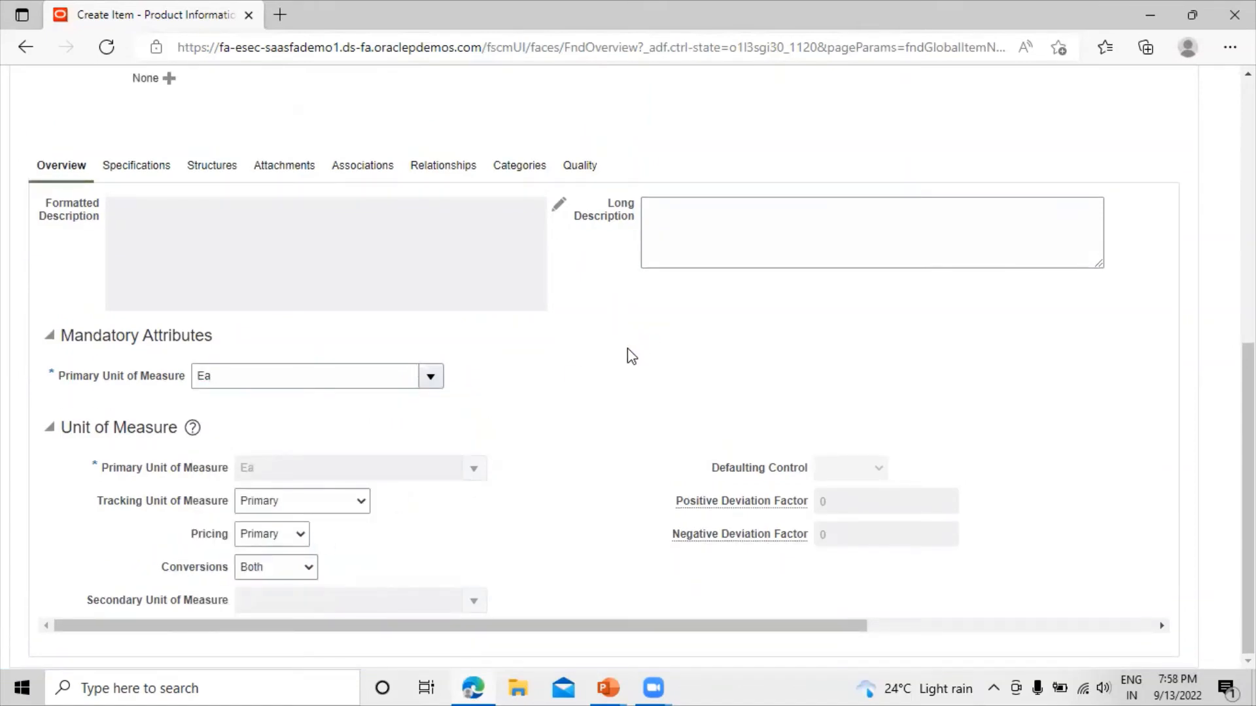
Show the item's organization associations and widen the Organization column to read the full organization code.
{"action": "scroll", "coordinate": [620, 376], "scroll_direction": "up", "scroll_amount": 8}
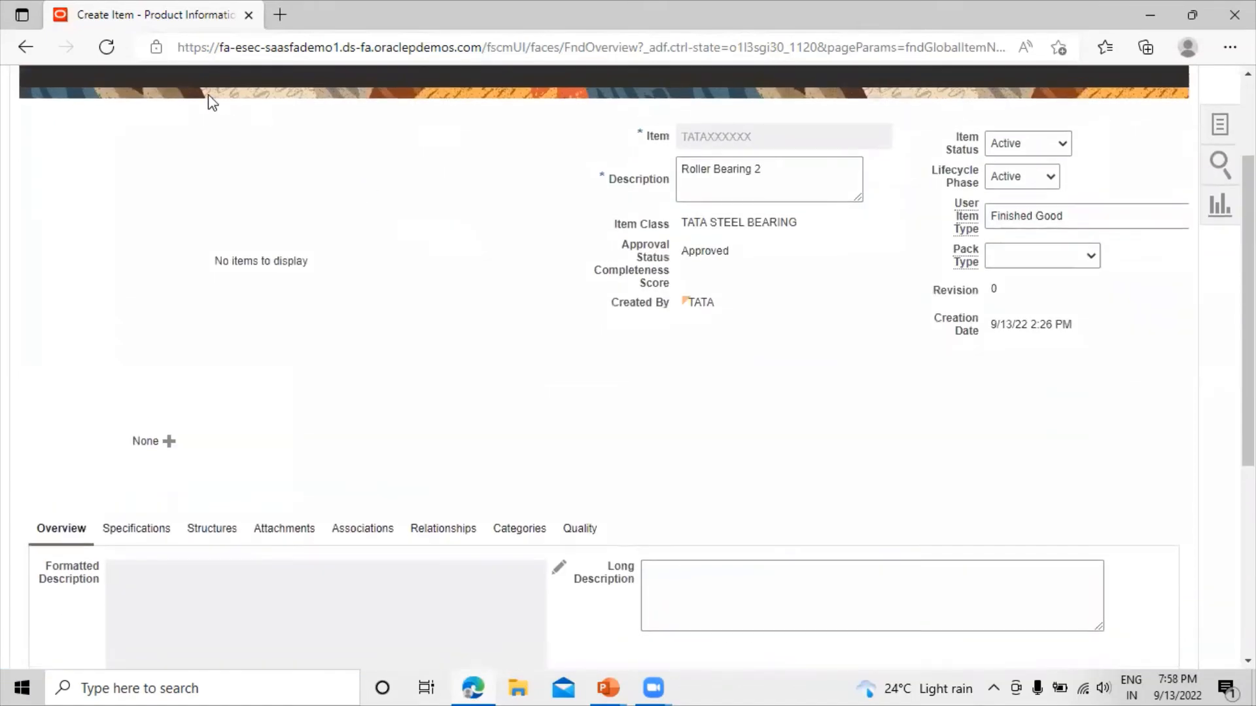
{"action": "scroll", "coordinate": [261, 283], "scroll_direction": "down", "scroll_amount": 7}
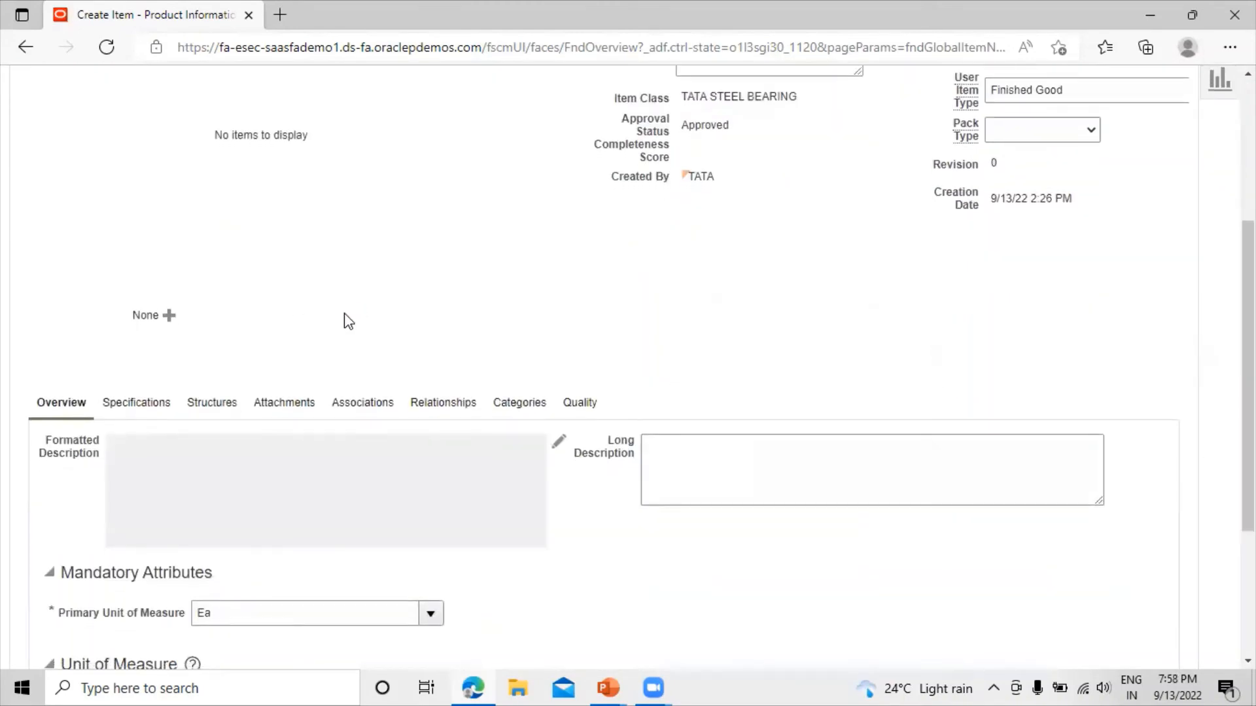
{"action": "scroll", "coordinate": [308, 154], "scroll_direction": "up", "scroll_amount": 3}
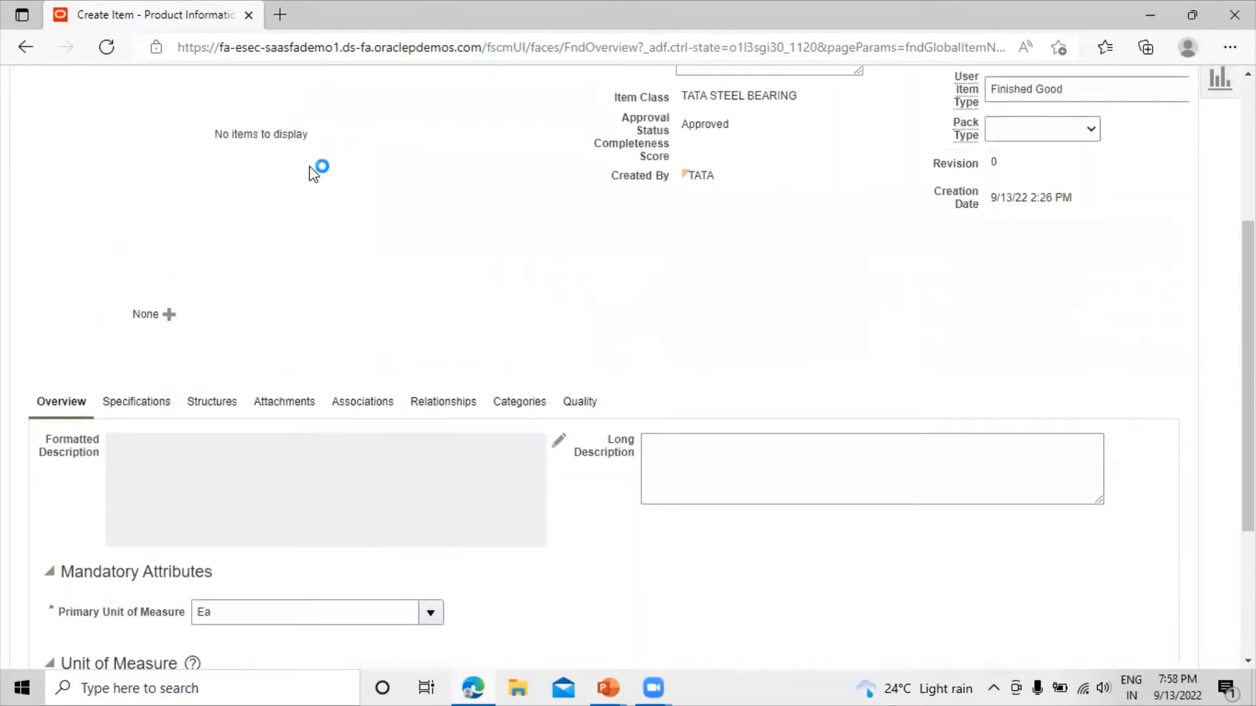
{"action": "scroll", "coordinate": [314, 170], "scroll_direction": "down", "scroll_amount": 3}
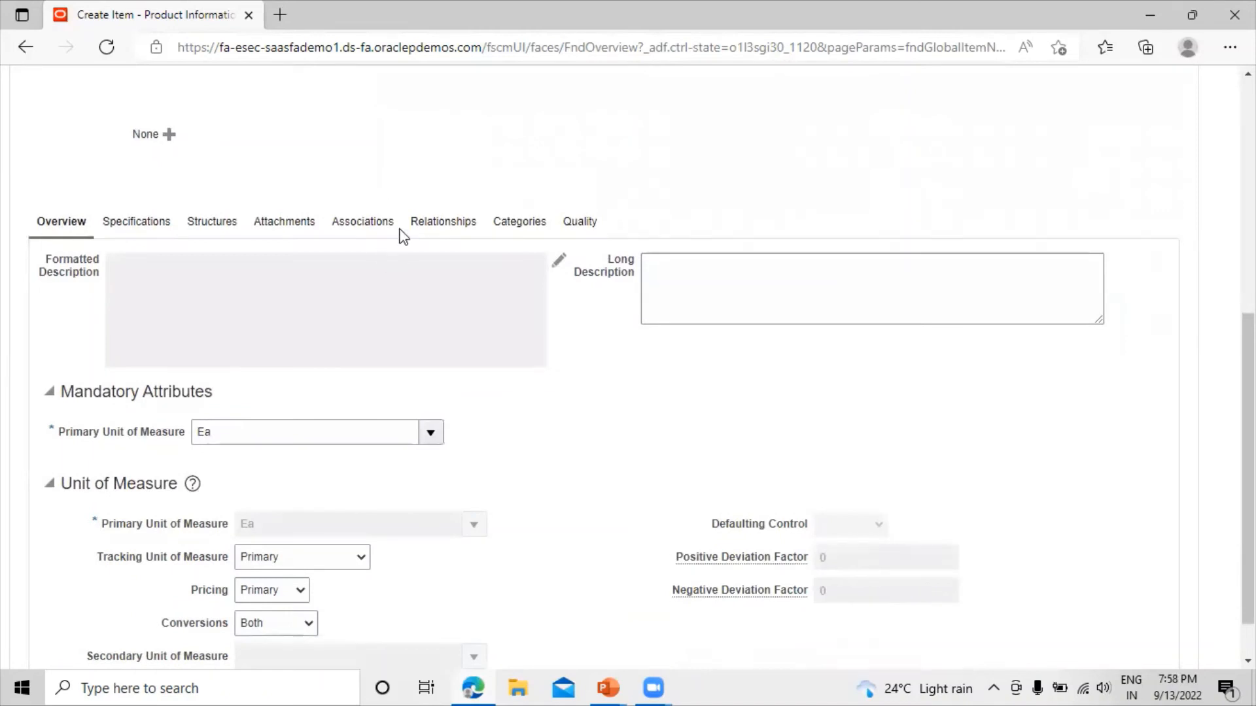
{"action": "left_click", "coordinate": [365, 225]}
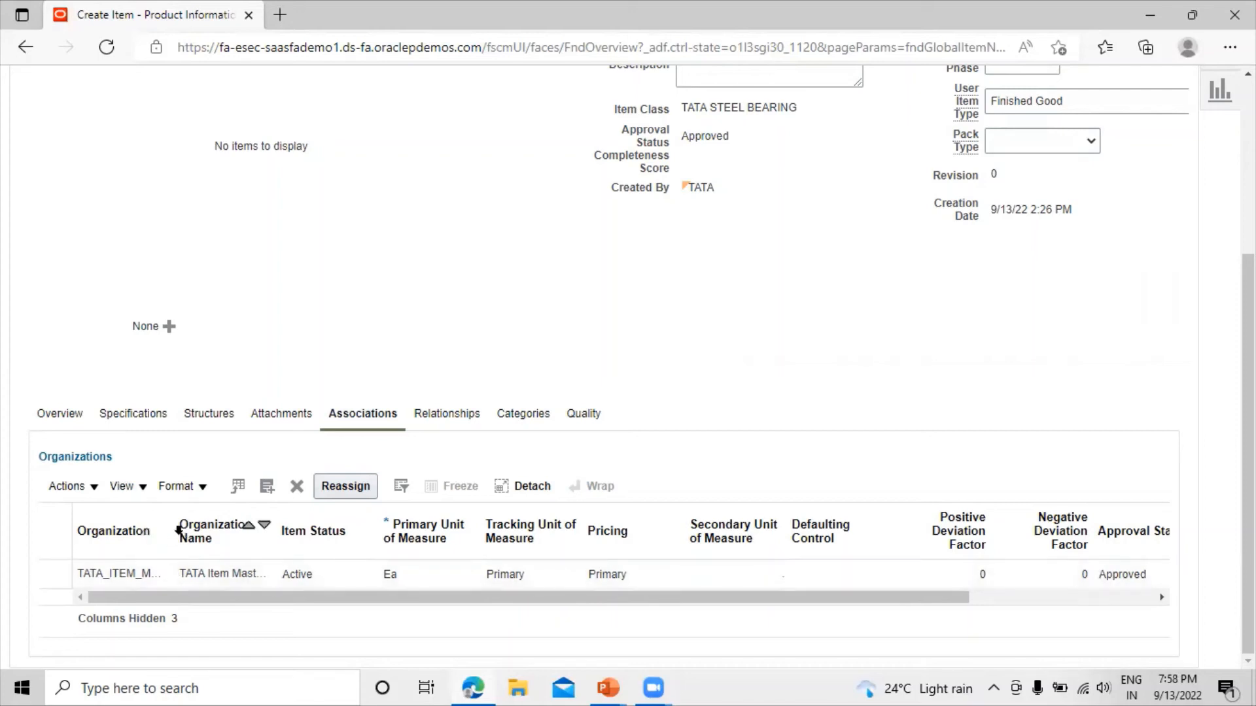
{"action": "left_click_drag", "start_coordinate": [178, 531], "coordinate": [215, 531]}
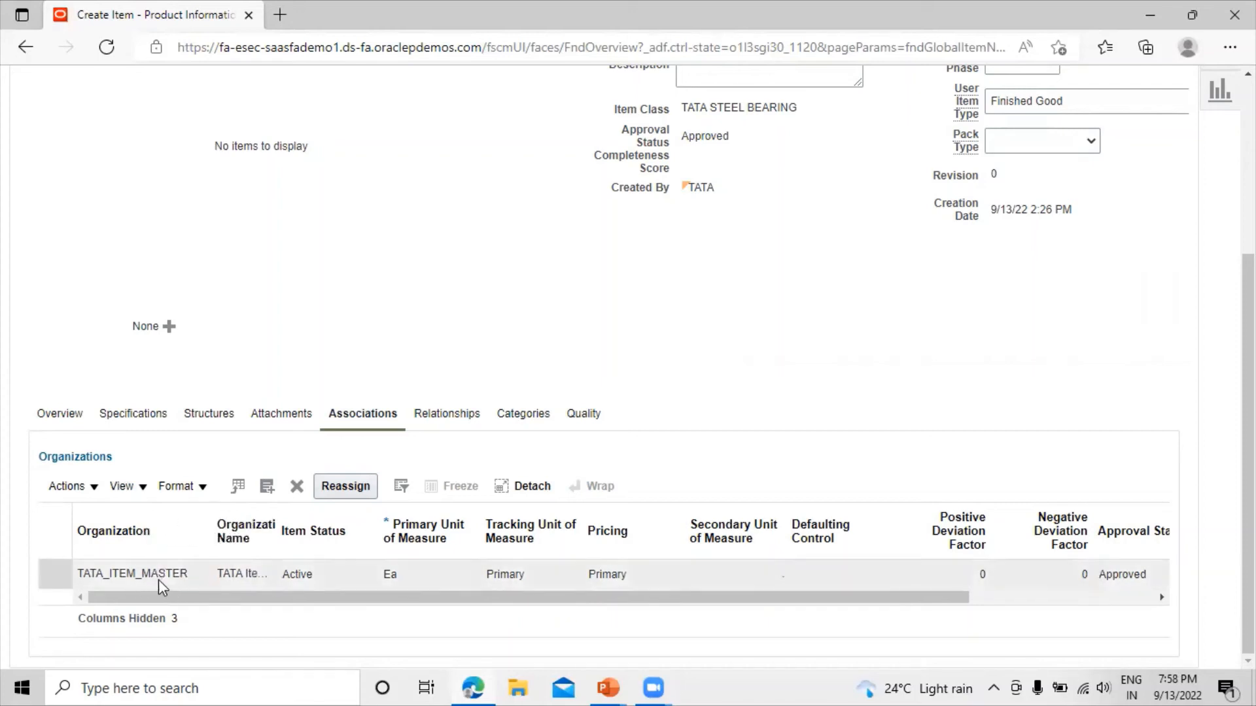
Search for organizations to add to the item and select TATA_Austin_Inventory_Organization.
{"action": "left_click", "coordinate": [267, 486]}
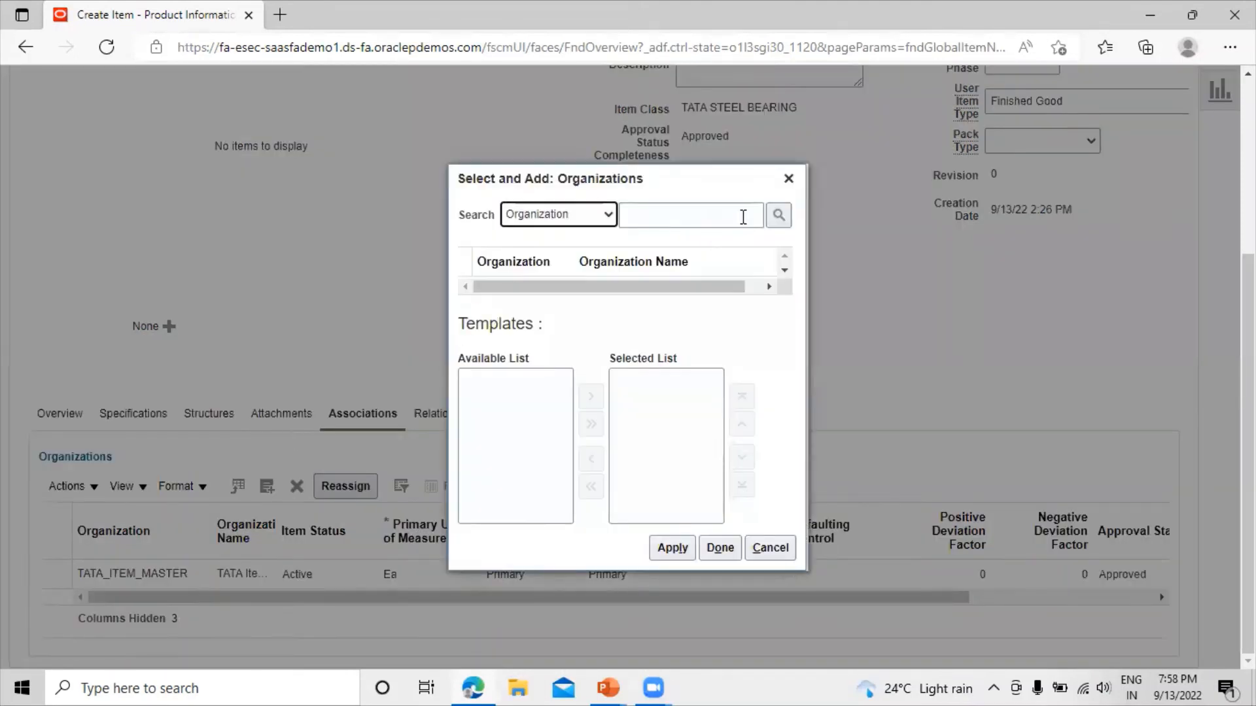
{"action": "left_click", "coordinate": [779, 214]}
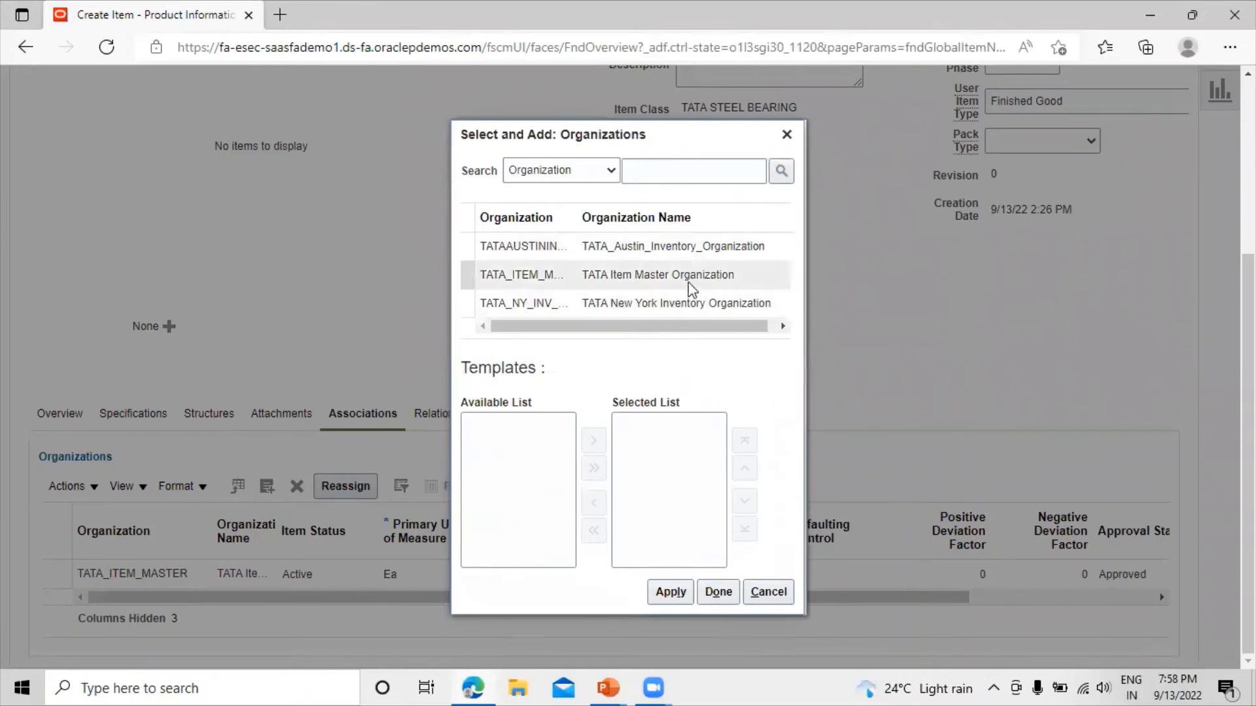
{"action": "left_click", "coordinate": [664, 248]}
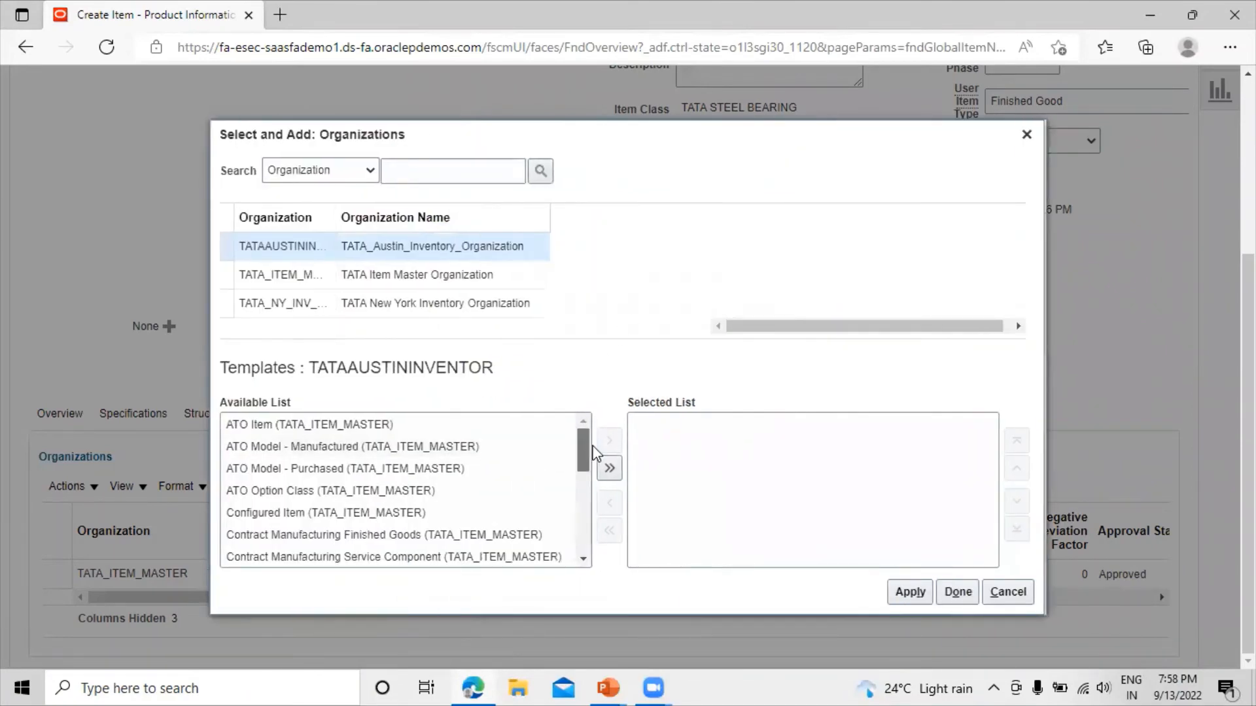
Assign the Finished Goods (TATA_ITEM_MASTER) template to the selected Austin organization and apply the association to the item.
{"action": "scroll", "coordinate": [590, 456], "scroll_direction": "down", "scroll_amount": 3}
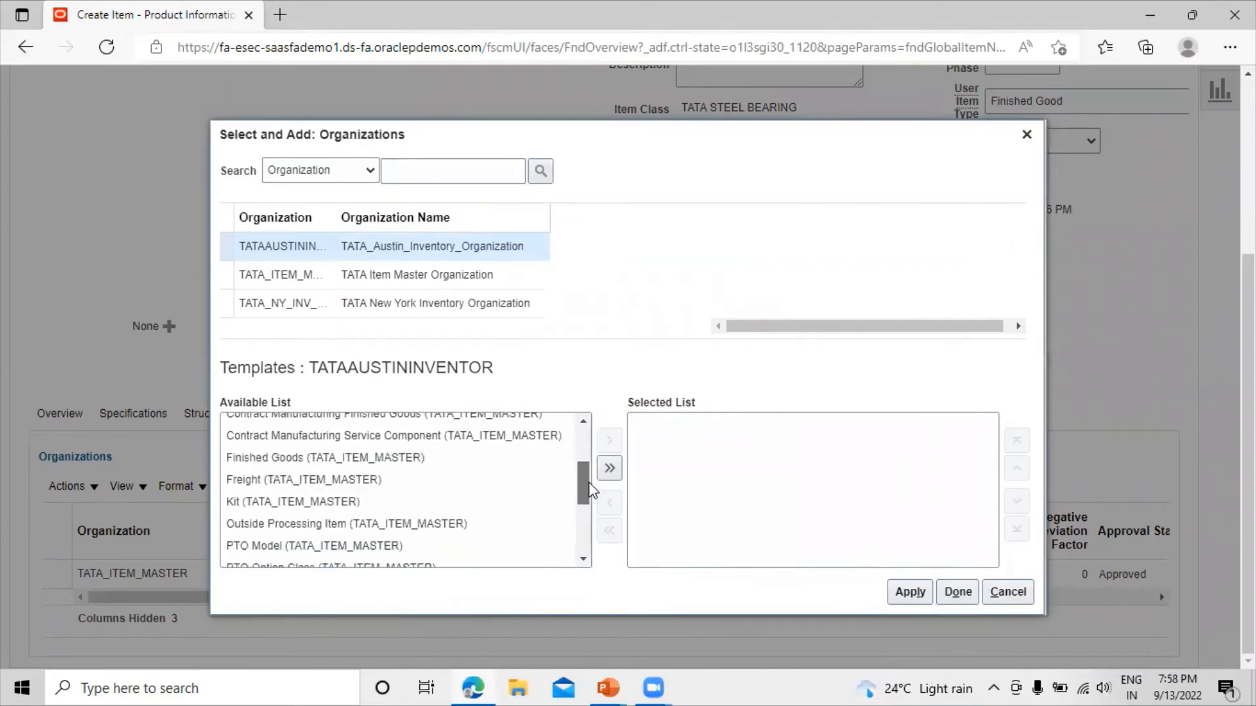
{"action": "left_click_drag", "start_coordinate": [591, 489], "coordinate": [593, 541]}
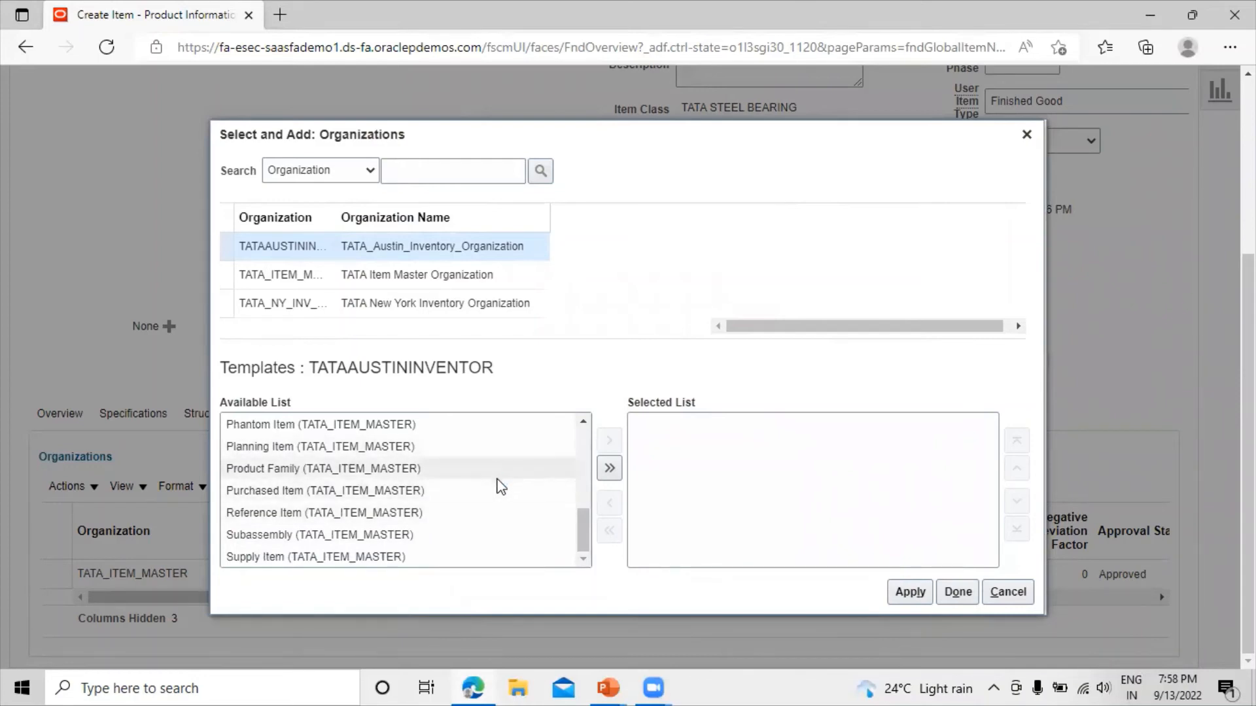
{"action": "scroll", "coordinate": [500, 484], "scroll_direction": "up", "scroll_amount": 5}
{"action": "left_click", "coordinate": [480, 477]}
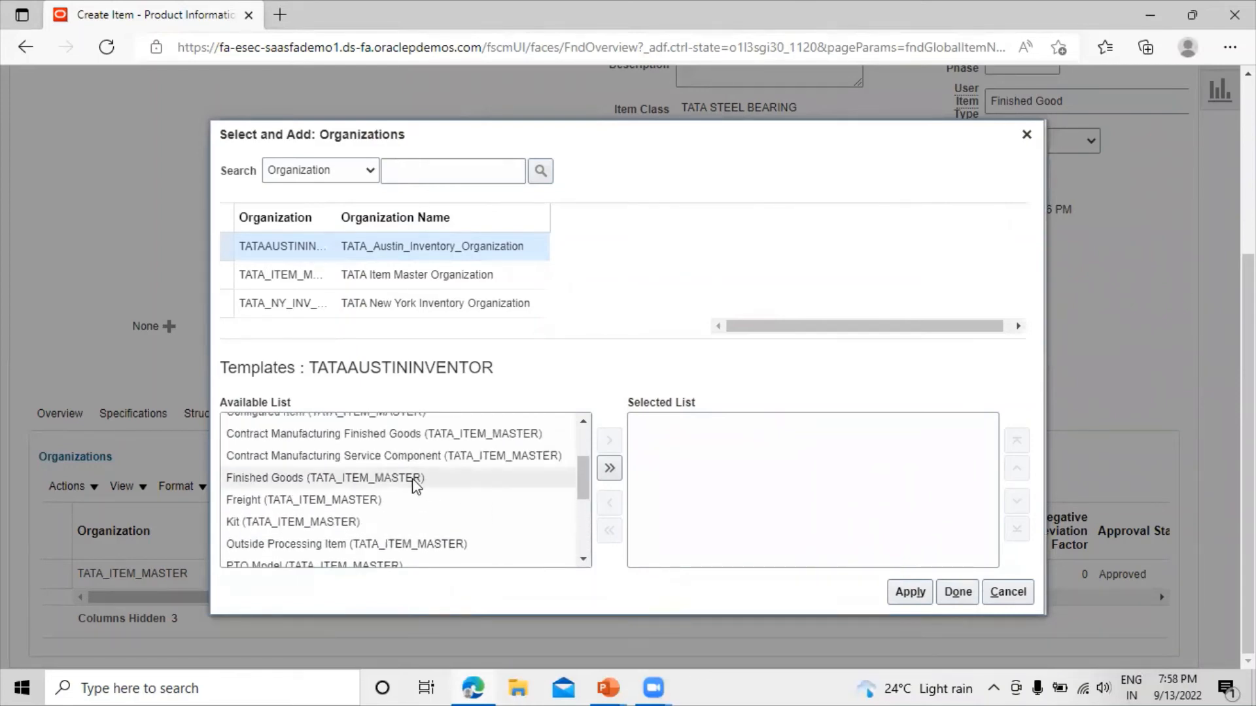
{"action": "left_click", "coordinate": [610, 442]}
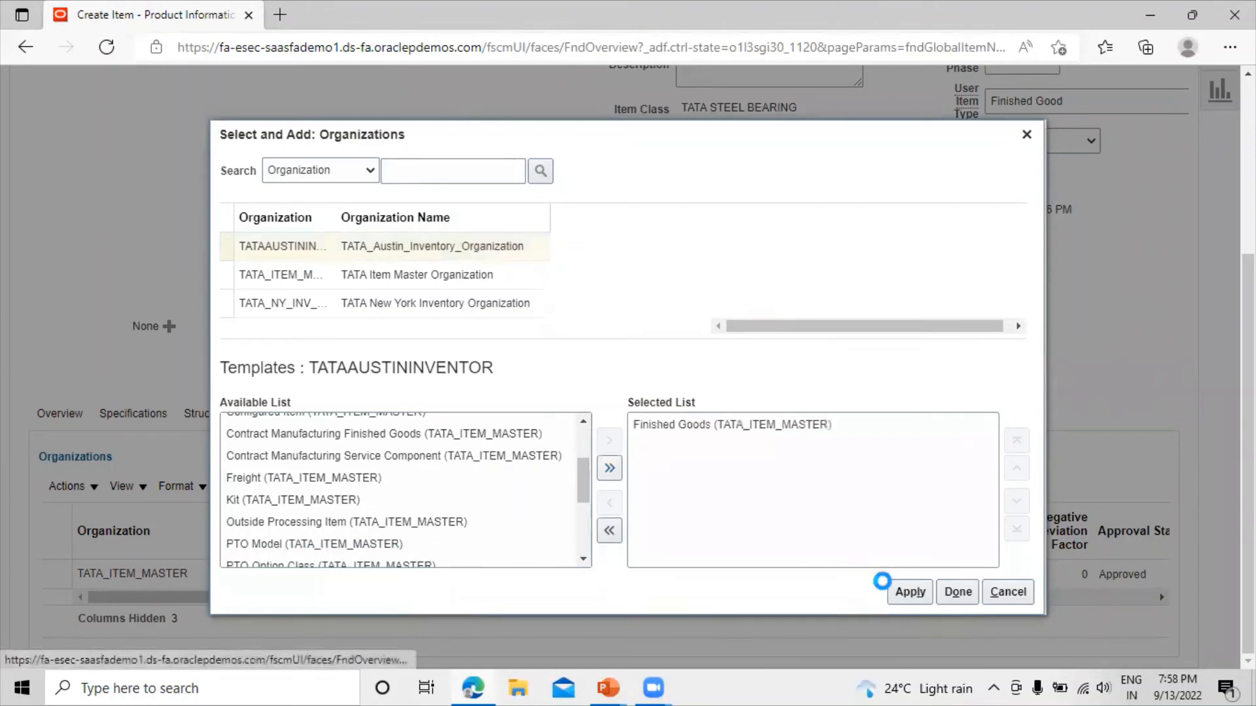
{"action": "left_click", "coordinate": [903, 597]}
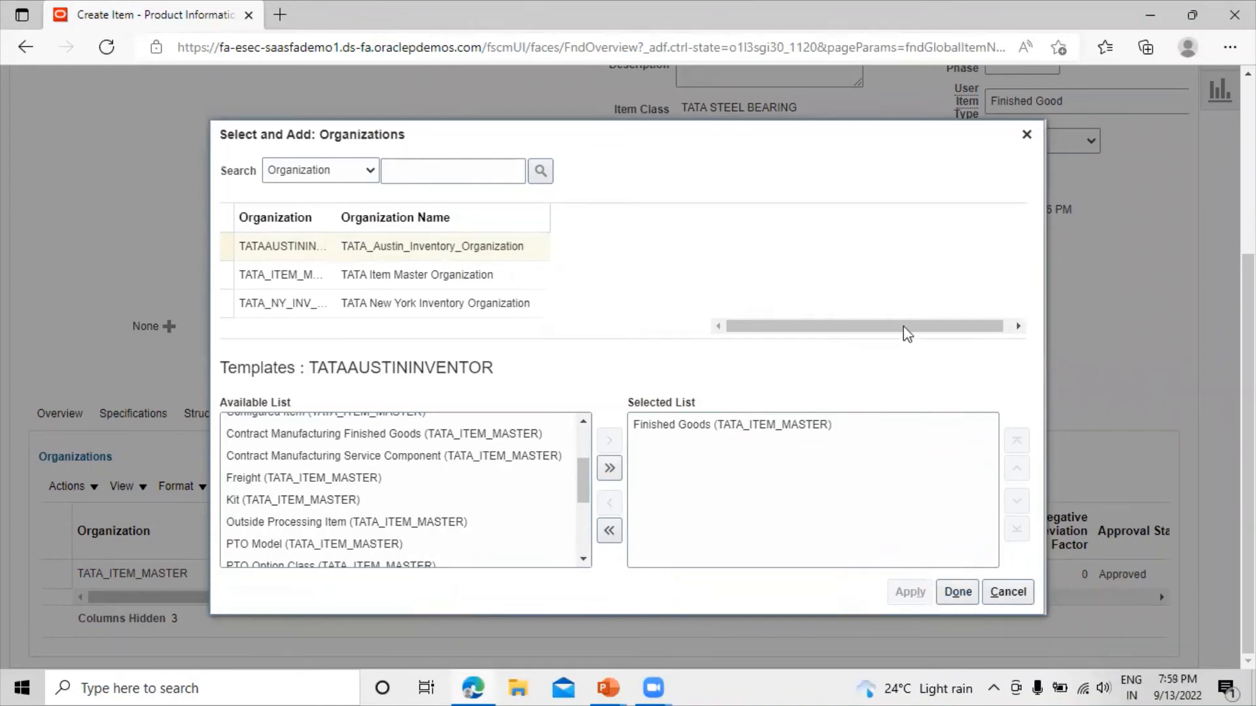
{"action": "left_click", "coordinate": [954, 596]}
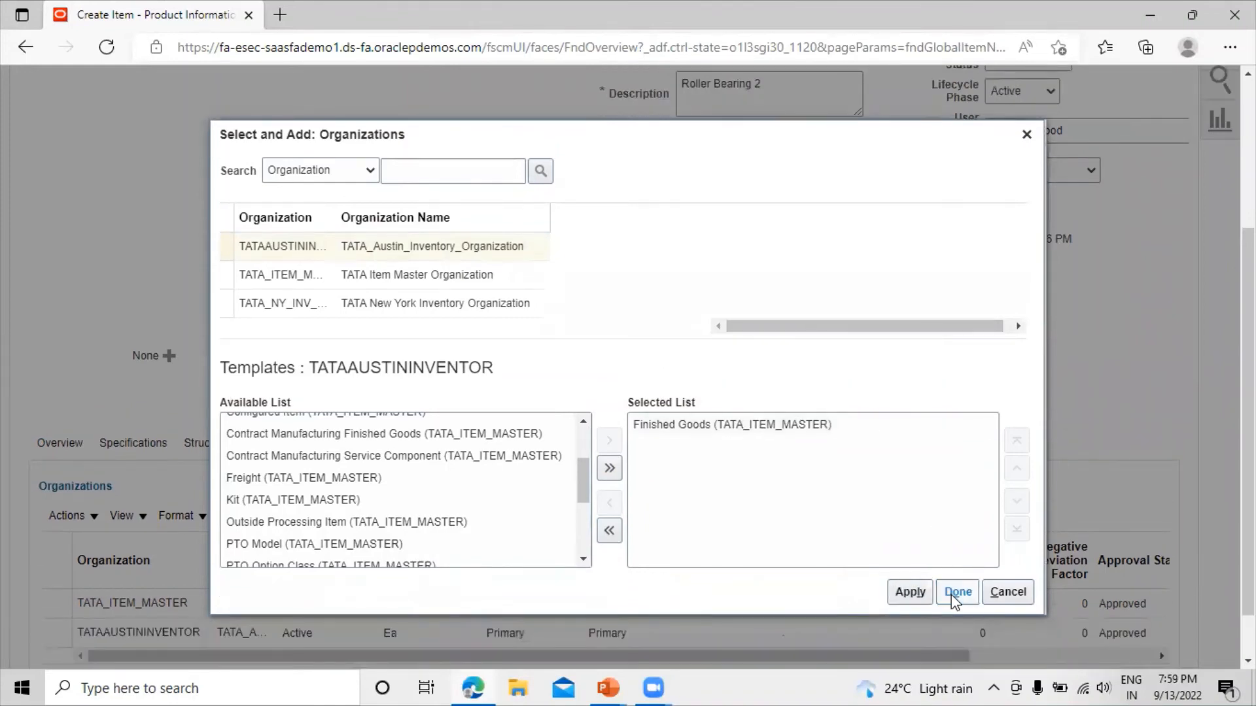
Save and close the new Roller Bearing 2 item.
{"action": "scroll", "coordinate": [837, 370], "scroll_direction": "down", "scroll_amount": 1}
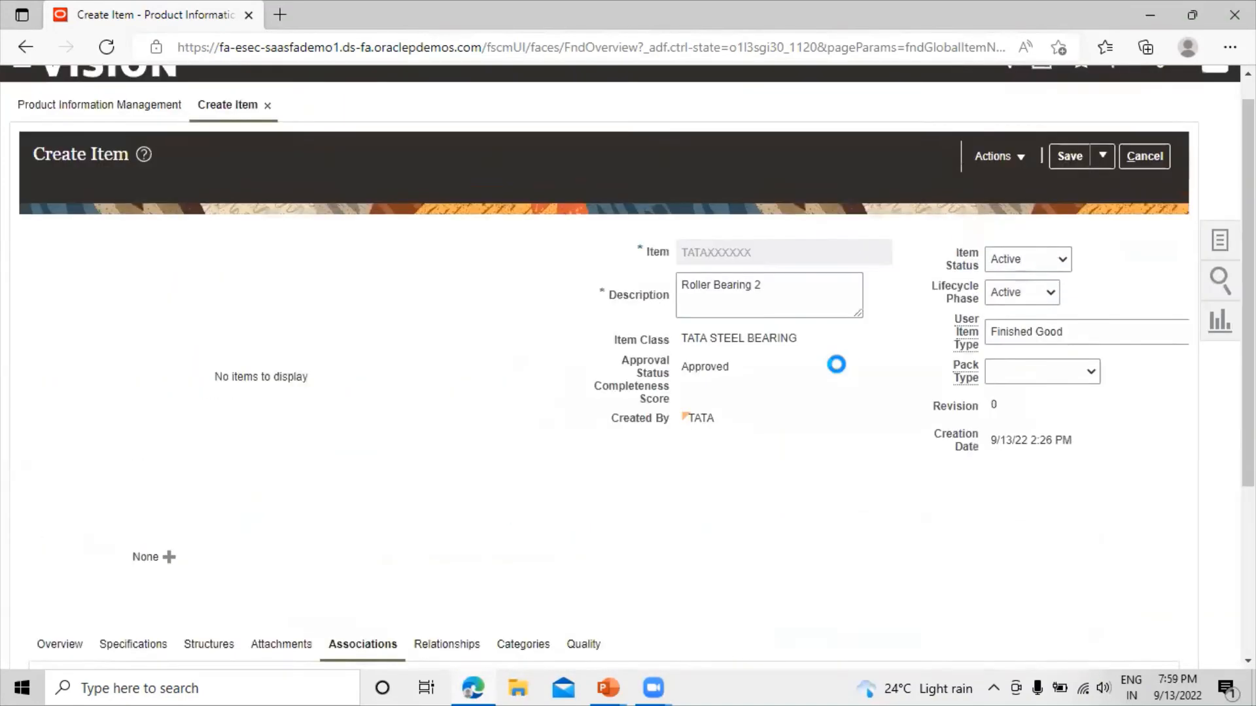
{"action": "scroll", "coordinate": [959, 273], "scroll_direction": "down", "scroll_amount": 3}
{"action": "scroll", "coordinate": [959, 274], "scroll_direction": "up", "scroll_amount": 2}
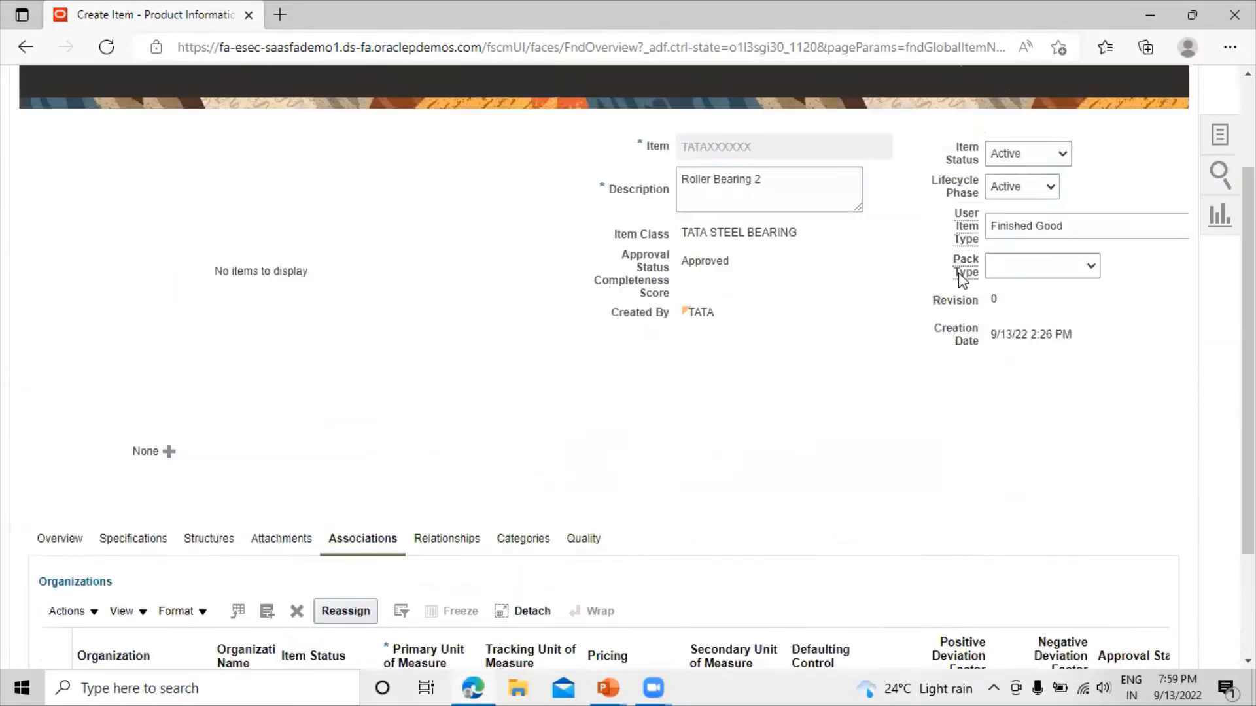
{"action": "scroll", "coordinate": [959, 278], "scroll_direction": "up", "scroll_amount": 2}
{"action": "left_click", "coordinate": [1103, 185]}
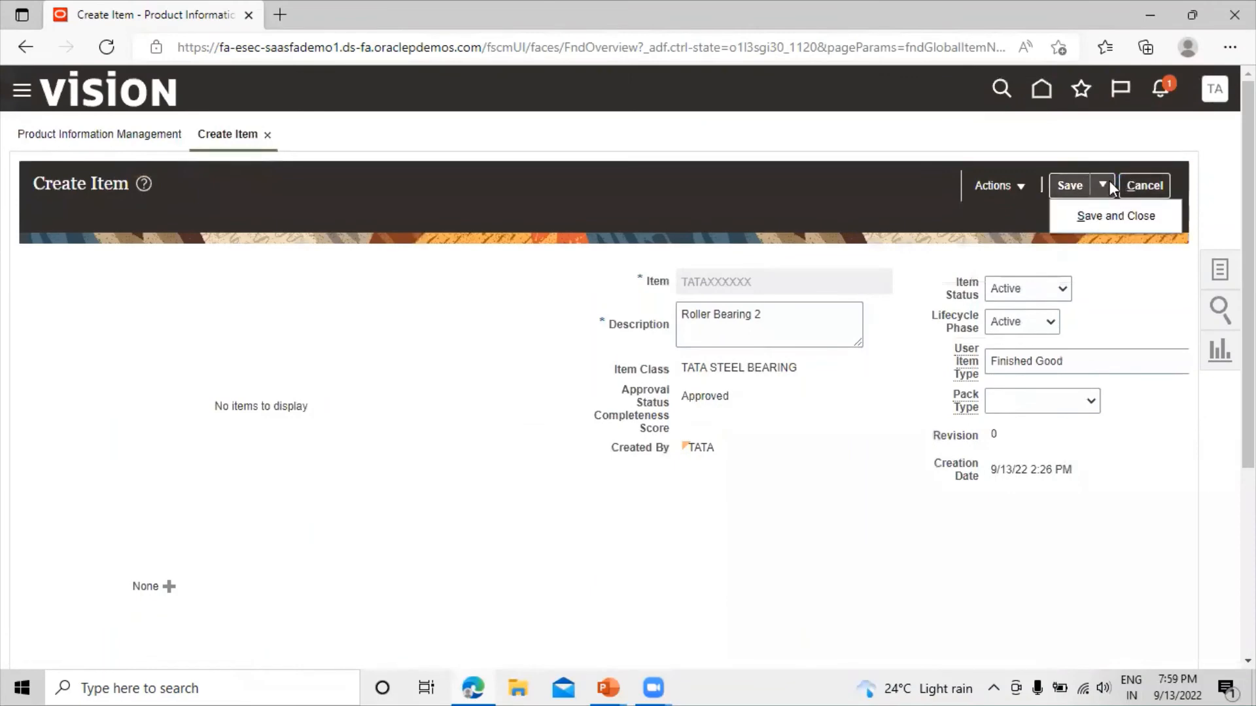
{"action": "left_click", "coordinate": [1088, 218]}
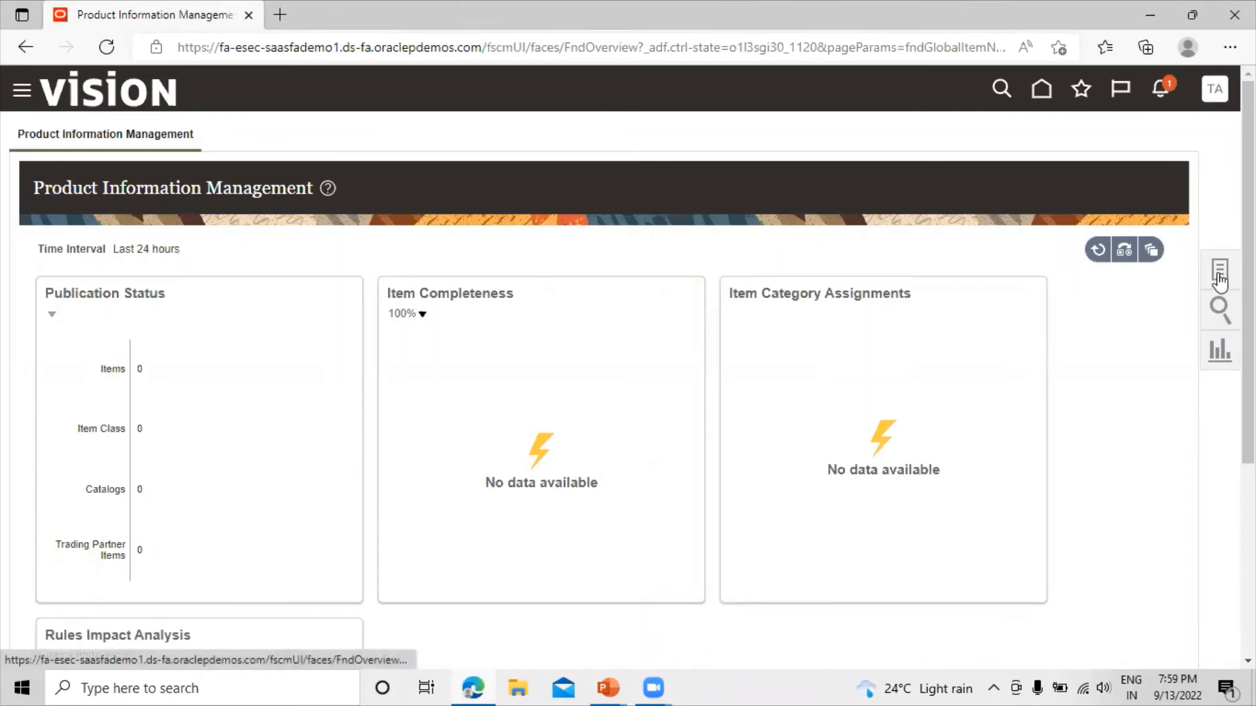
Open Manage Items and search for items whose number starts with "tata".
{"action": "left_click", "coordinate": [1220, 280]}
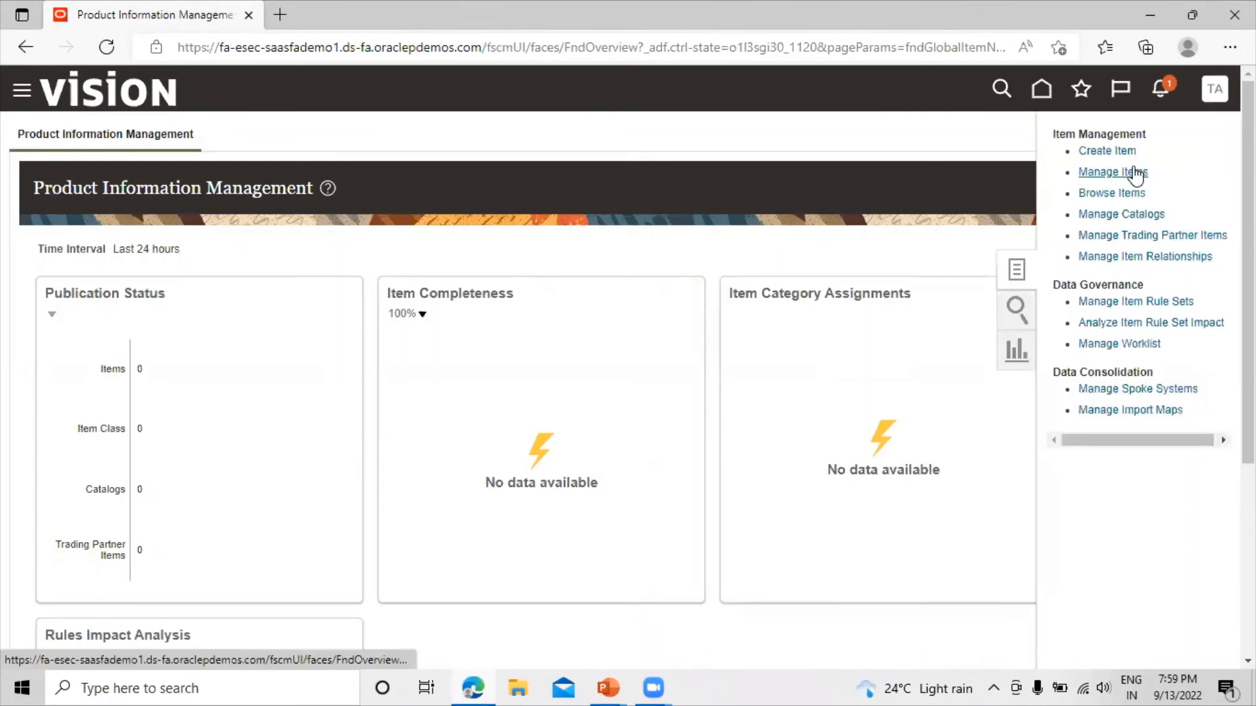
{"action": "left_click", "coordinate": [1133, 169]}
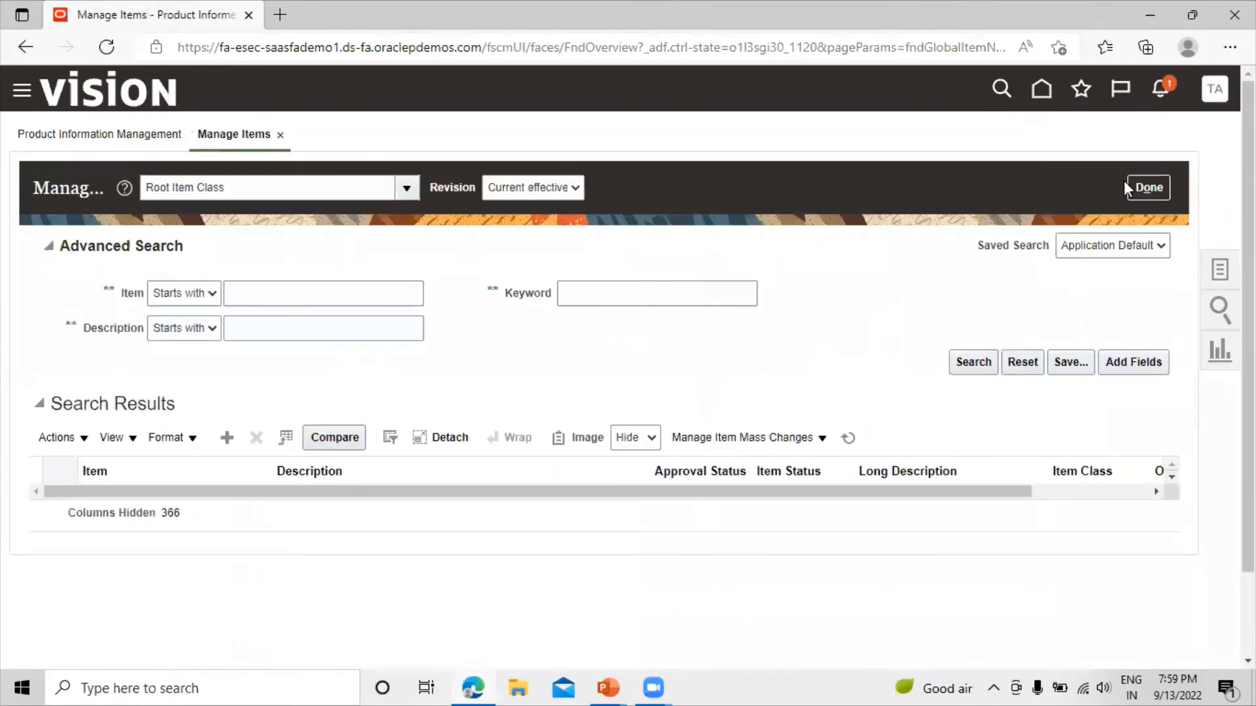
{"action": "left_click", "coordinate": [370, 293]}
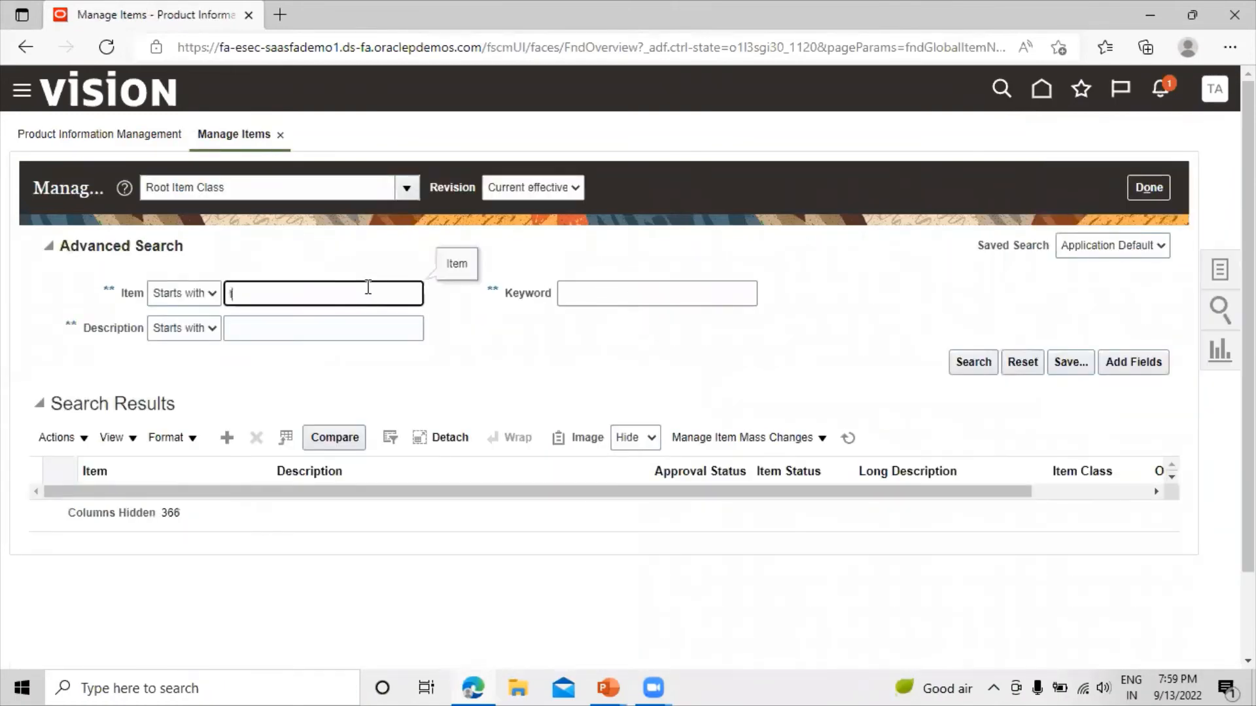
{"action": "type", "text": "tata"}
{"action": "left_click", "coordinate": [968, 361]}
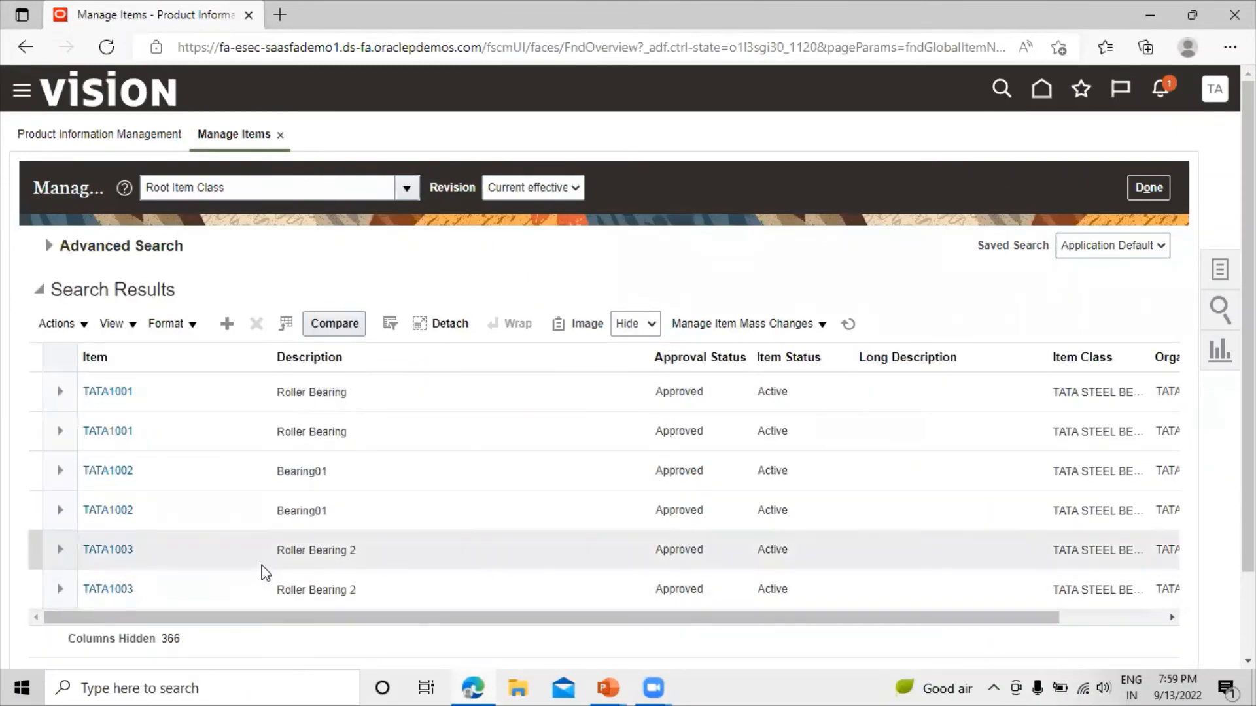
Check which organizations the Roller Bearing 2 items in the search results are assigned to.
{"action": "left_click", "coordinate": [160, 553]}
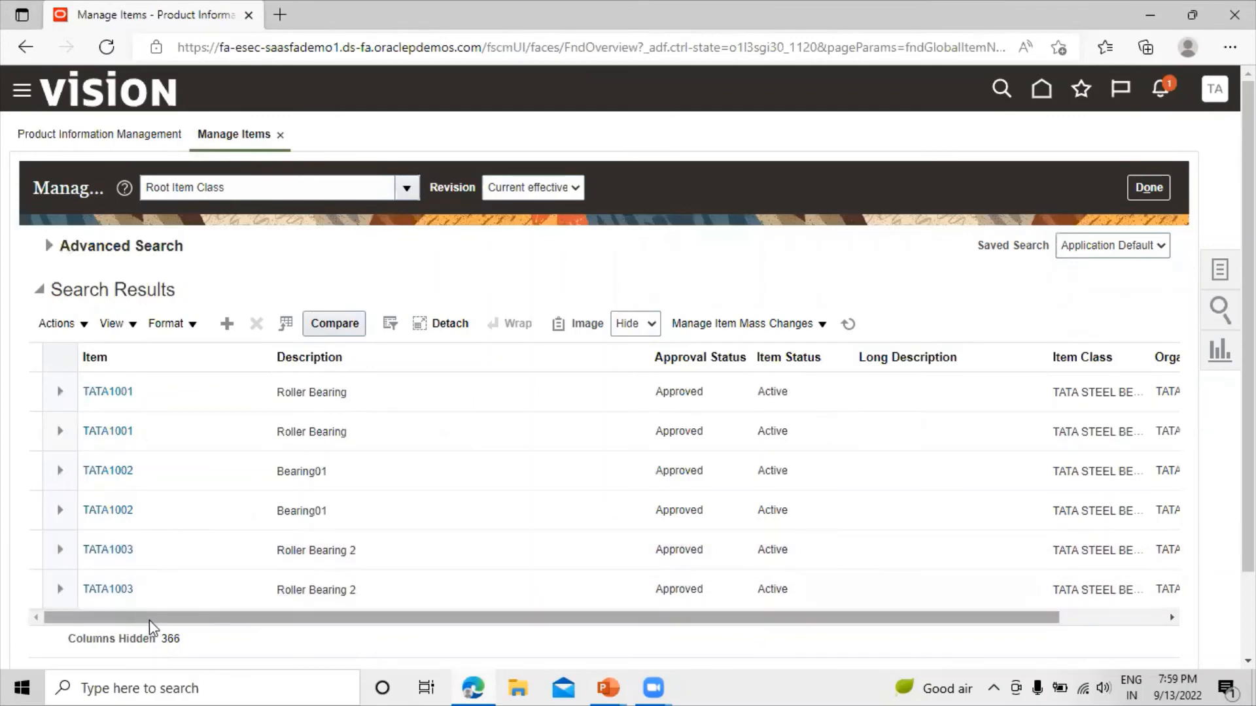
{"action": "left_click_drag", "start_coordinate": [160, 618], "coordinate": [316, 631]}
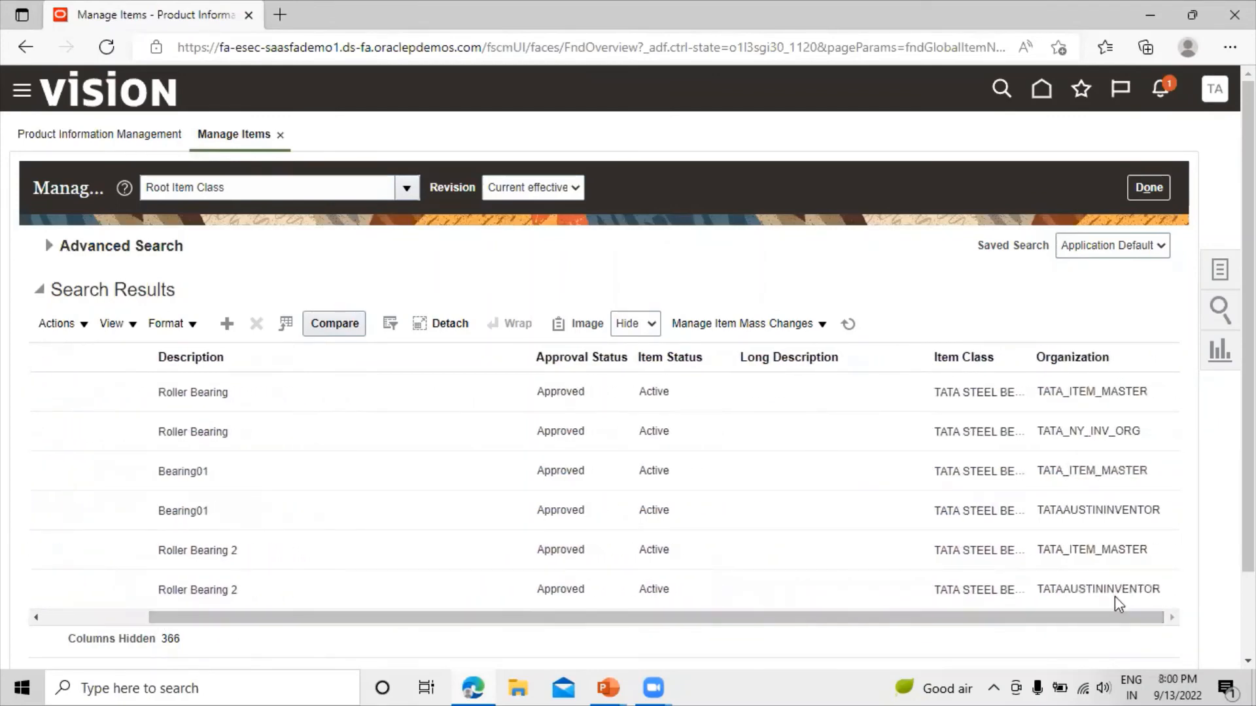
{"action": "left_click_drag", "start_coordinate": [1115, 618], "coordinate": [1031, 629]}
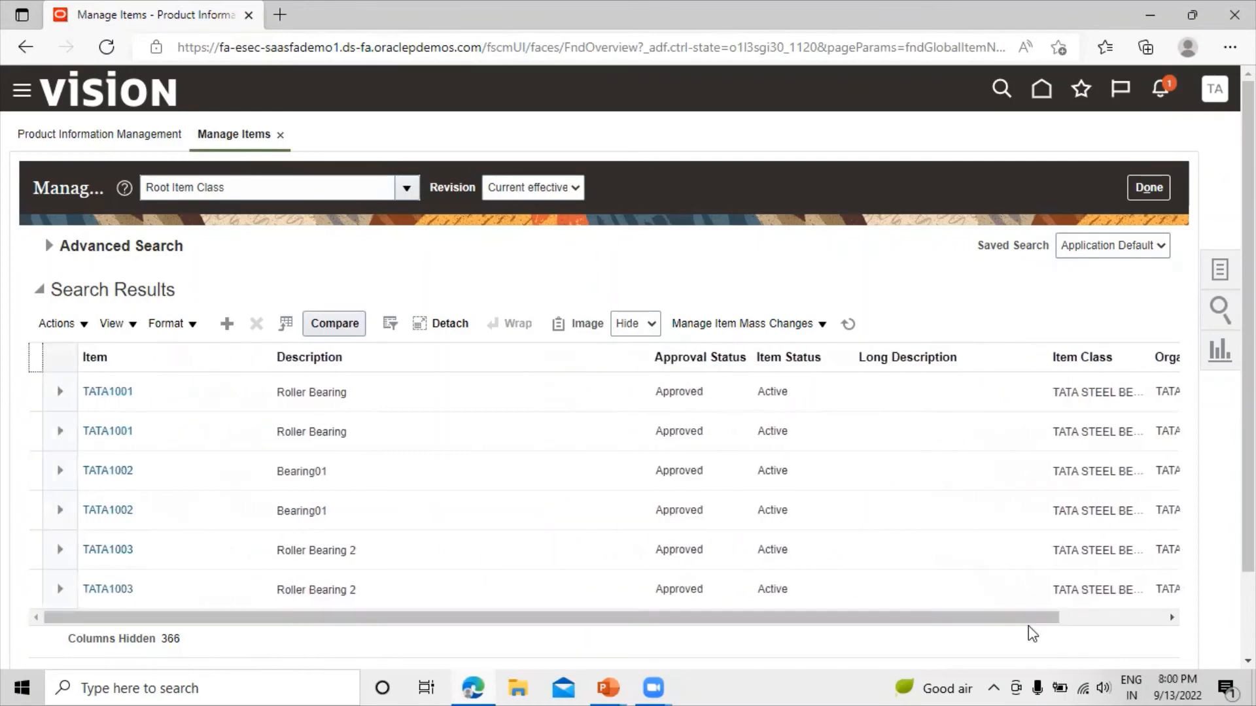
Open item TATA1003 of the TATAAUSTININVENTOR organization and review its revision and overview details.
{"action": "left_click", "coordinate": [102, 589]}
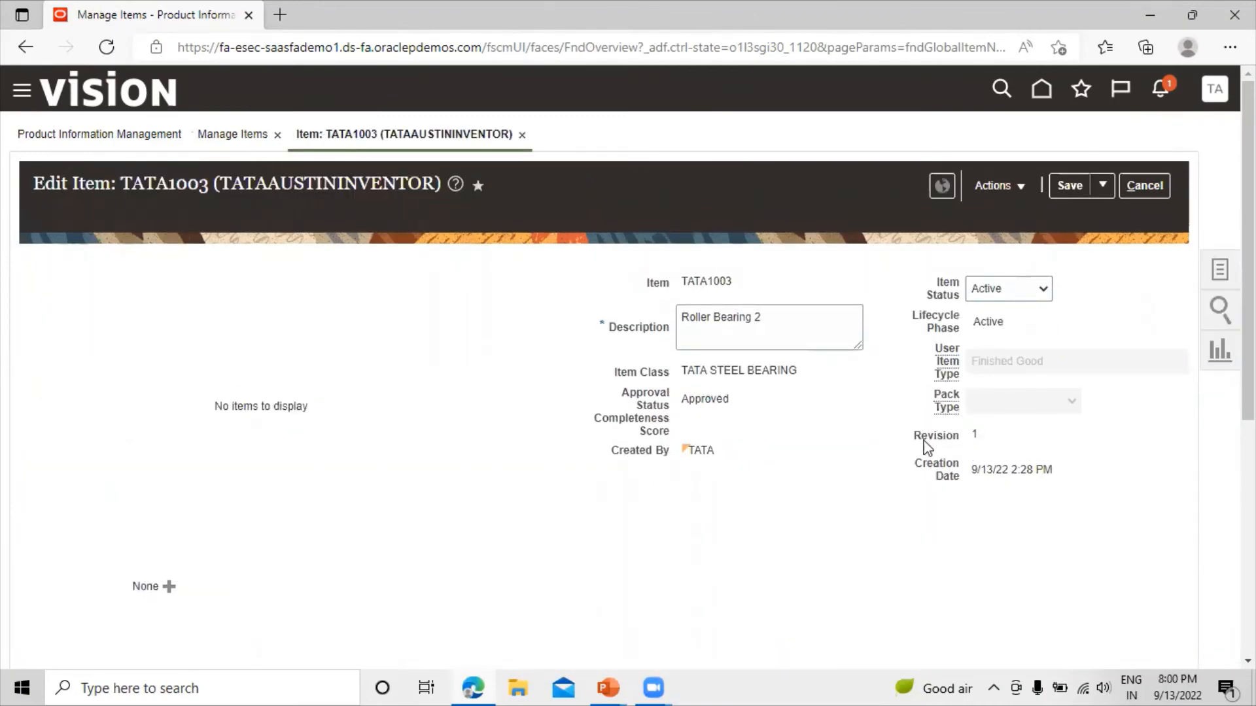
{"action": "scroll", "coordinate": [800, 470], "scroll_direction": "down", "scroll_amount": 2}
{"action": "scroll", "coordinate": [799, 470], "scroll_direction": "up", "scroll_amount": 2}
{"action": "scroll", "coordinate": [803, 474], "scroll_direction": "down", "scroll_amount": 3}
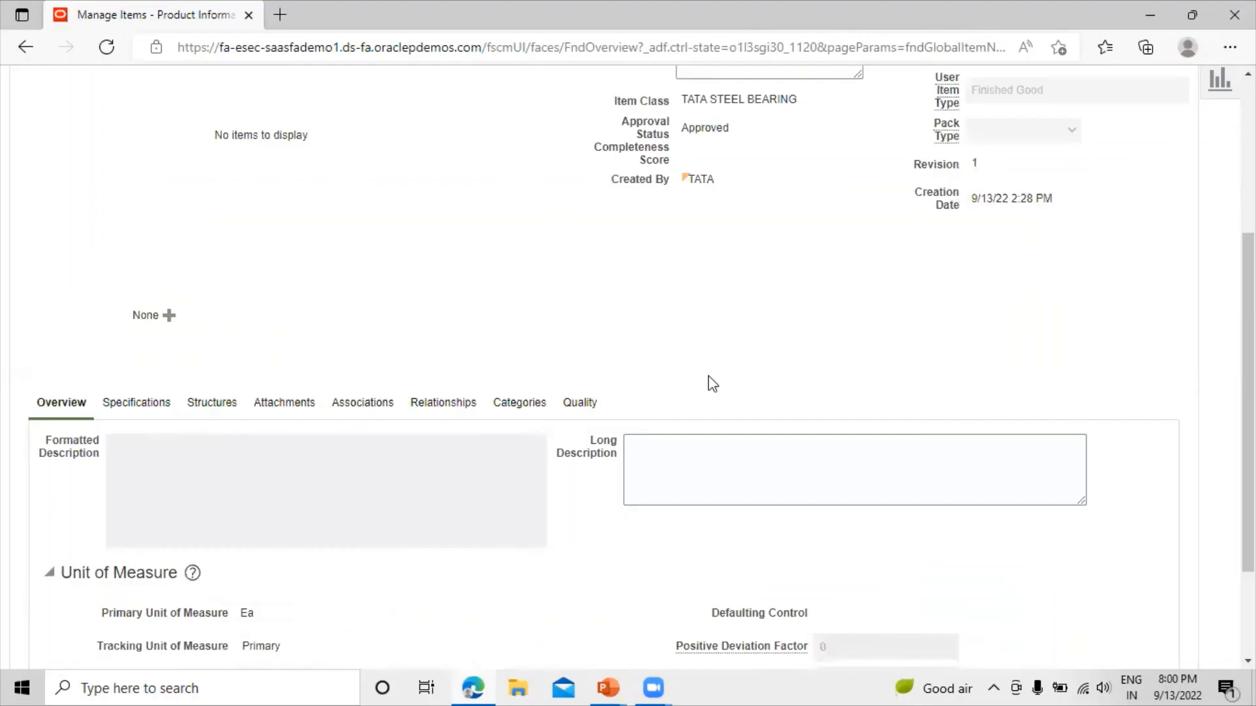
{"action": "scroll", "coordinate": [710, 382], "scroll_direction": "down", "scroll_amount": 2}
{"action": "scroll", "coordinate": [712, 378], "scroll_direction": "up", "scroll_amount": 4}
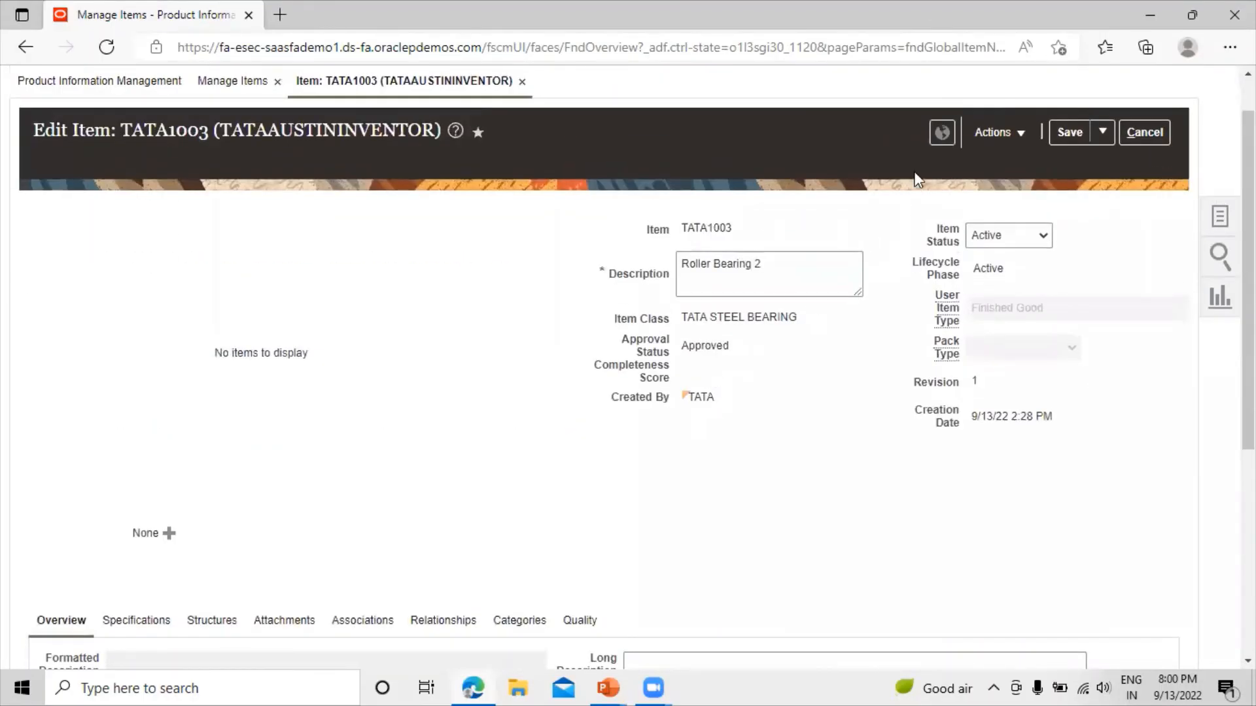
In Manage Revisions, describe revision 1 as "Cylindrical RB" and set its revision reason to Quality improvement.
{"action": "left_click", "coordinate": [994, 133]}
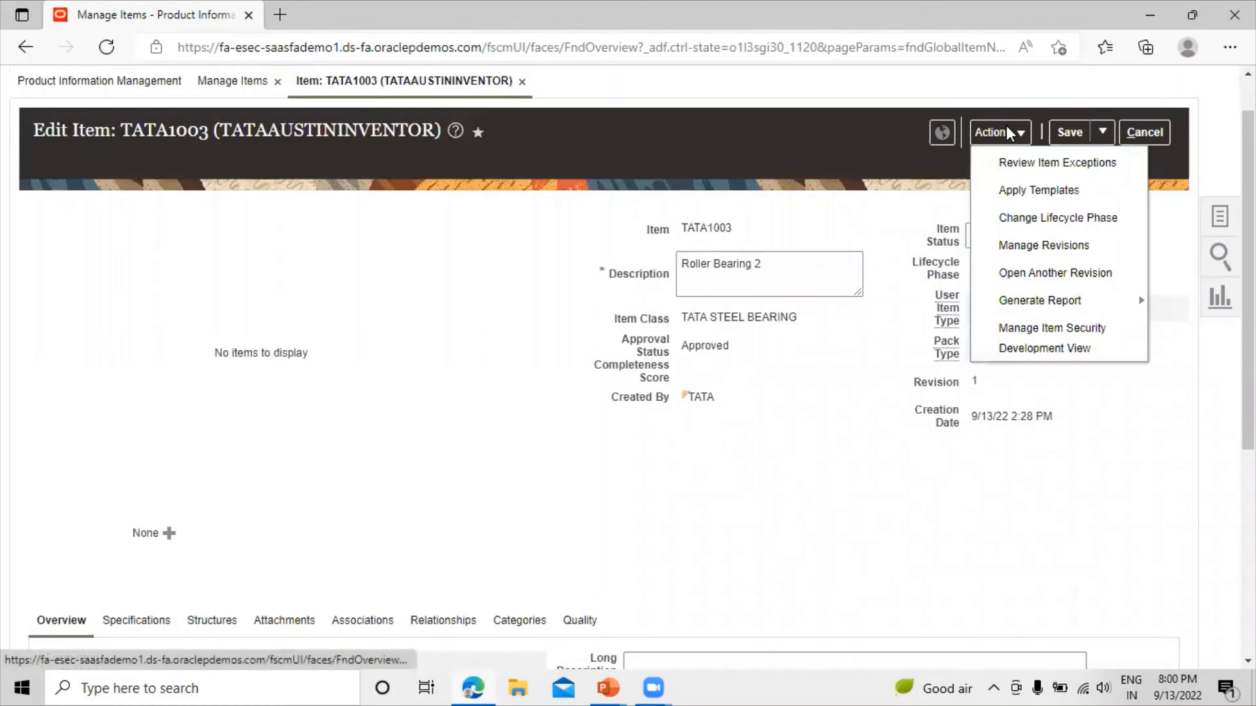
{"action": "left_click", "coordinate": [1032, 251]}
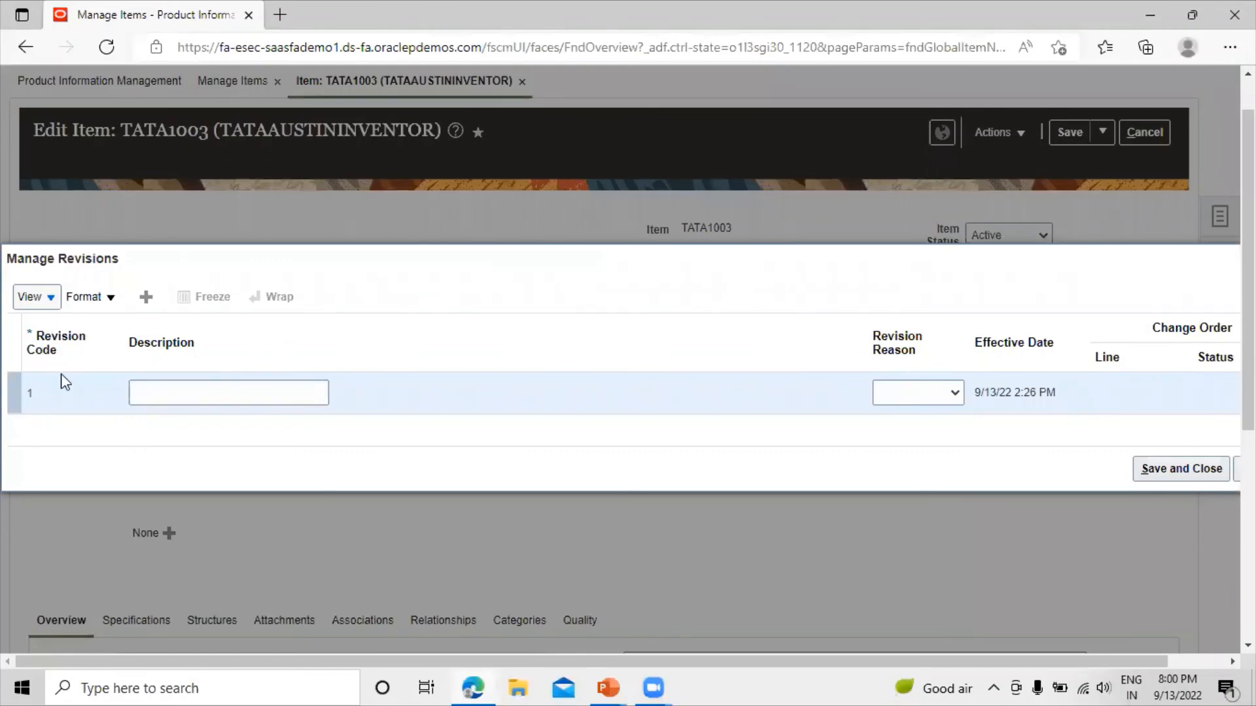
{"action": "left_click", "coordinate": [203, 390]}
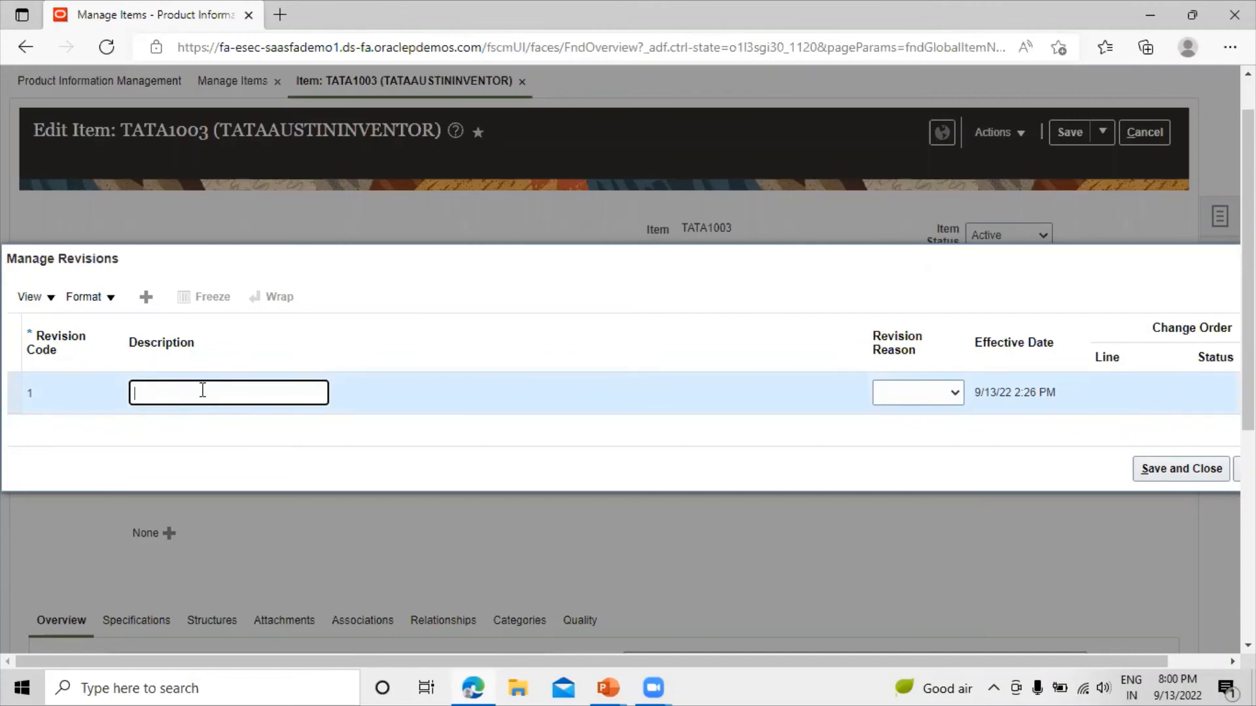
{"action": "type", "text": "Cylindrical RB"}
{"action": "left_click", "coordinate": [955, 393]}
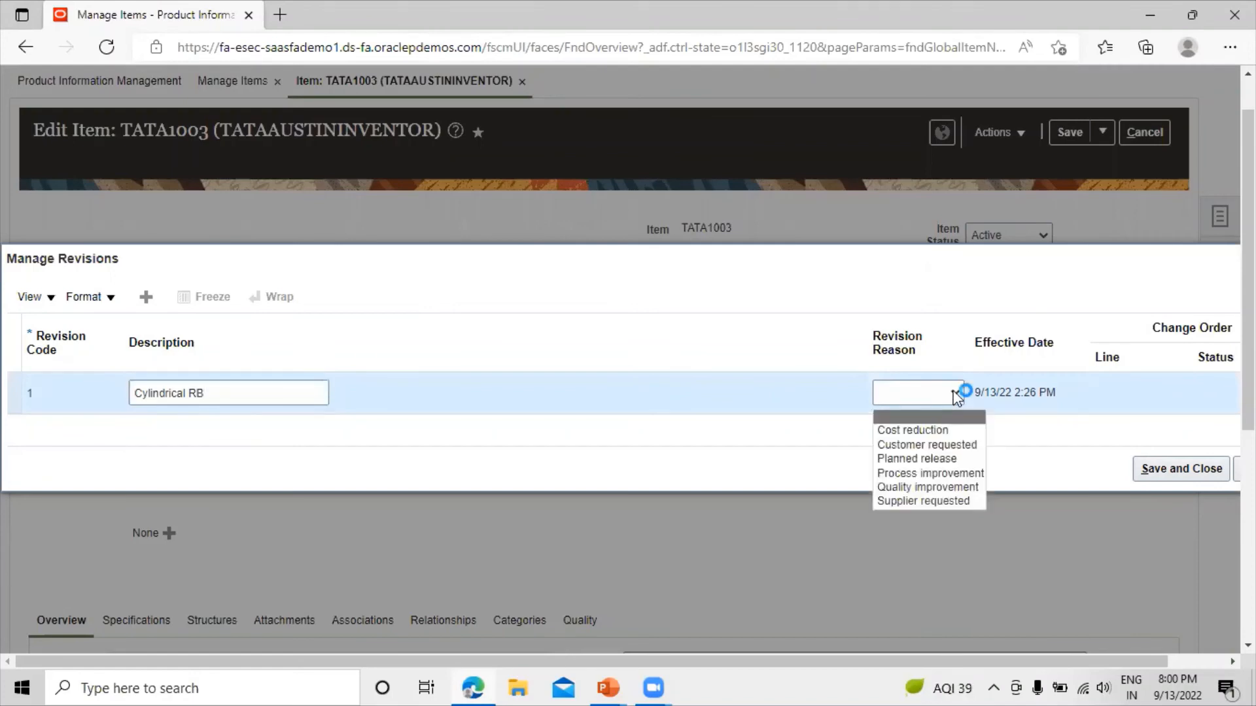
{"action": "left_click", "coordinate": [959, 488]}
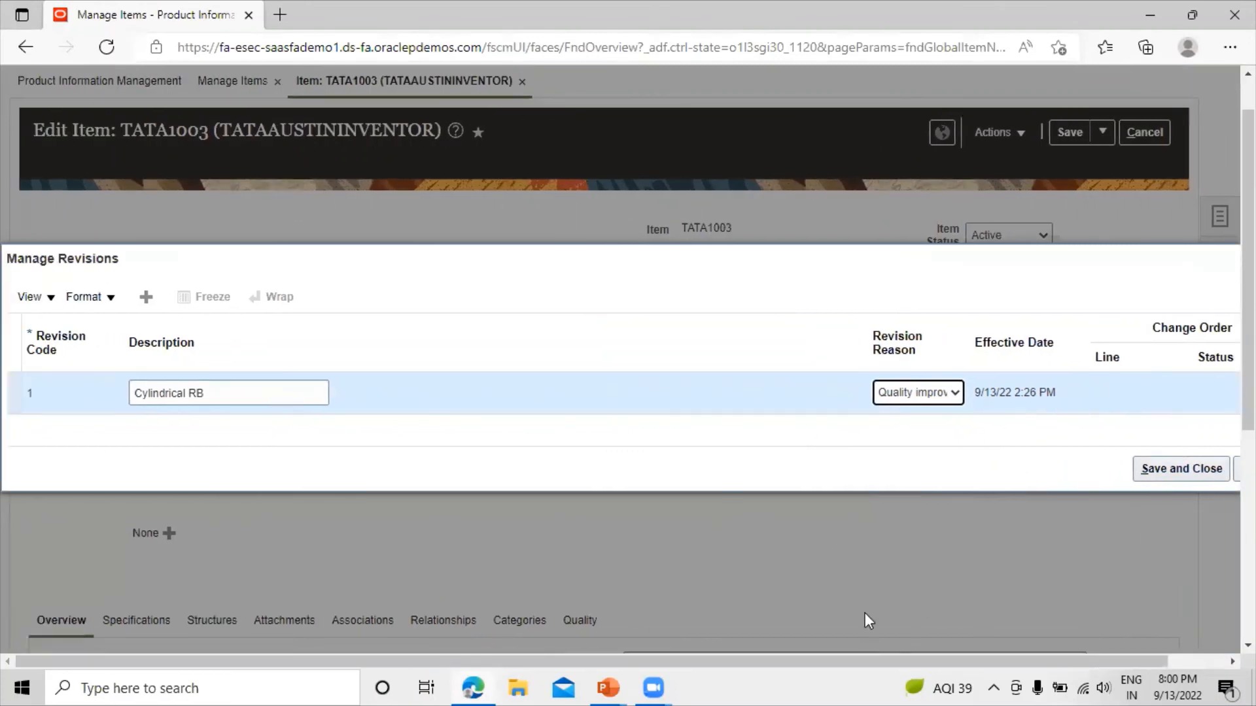
Add revision 2 with the description "Spherical RB" and the reason Quality improvement, and try to save the revisions.
{"action": "left_click", "coordinate": [147, 296]}
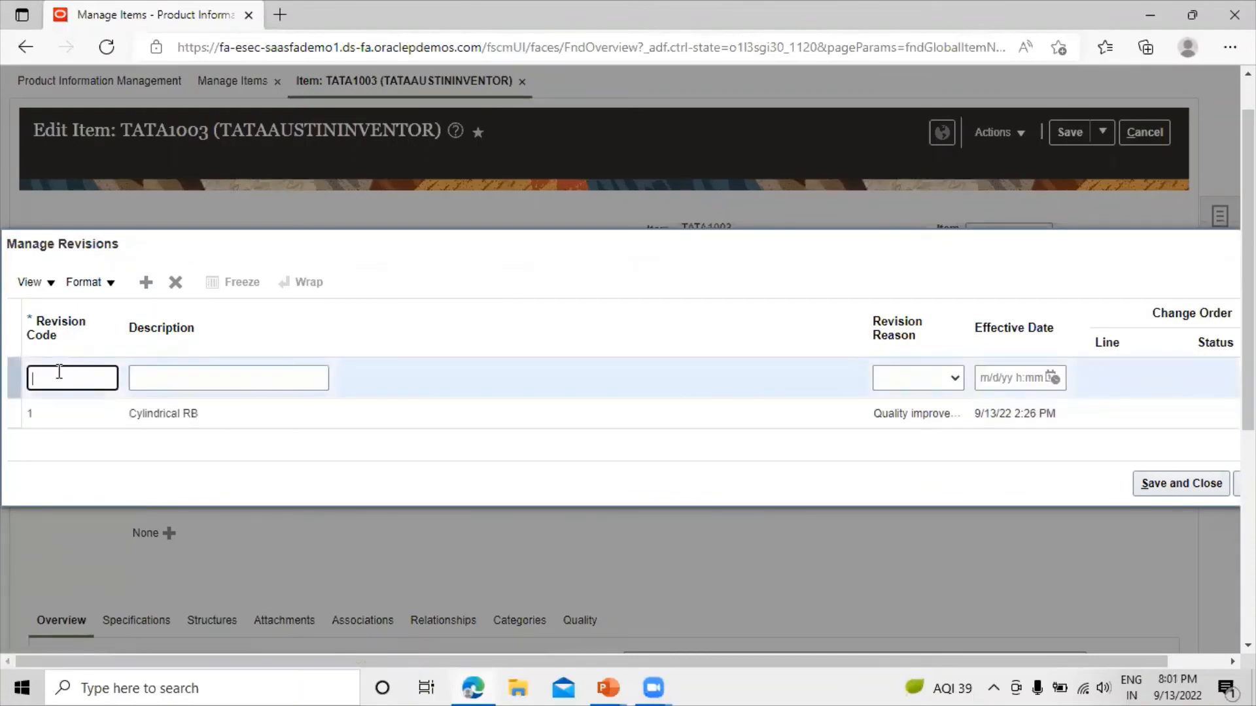
{"action": "type", "text": "2"}
{"action": "left_click", "coordinate": [199, 370]}
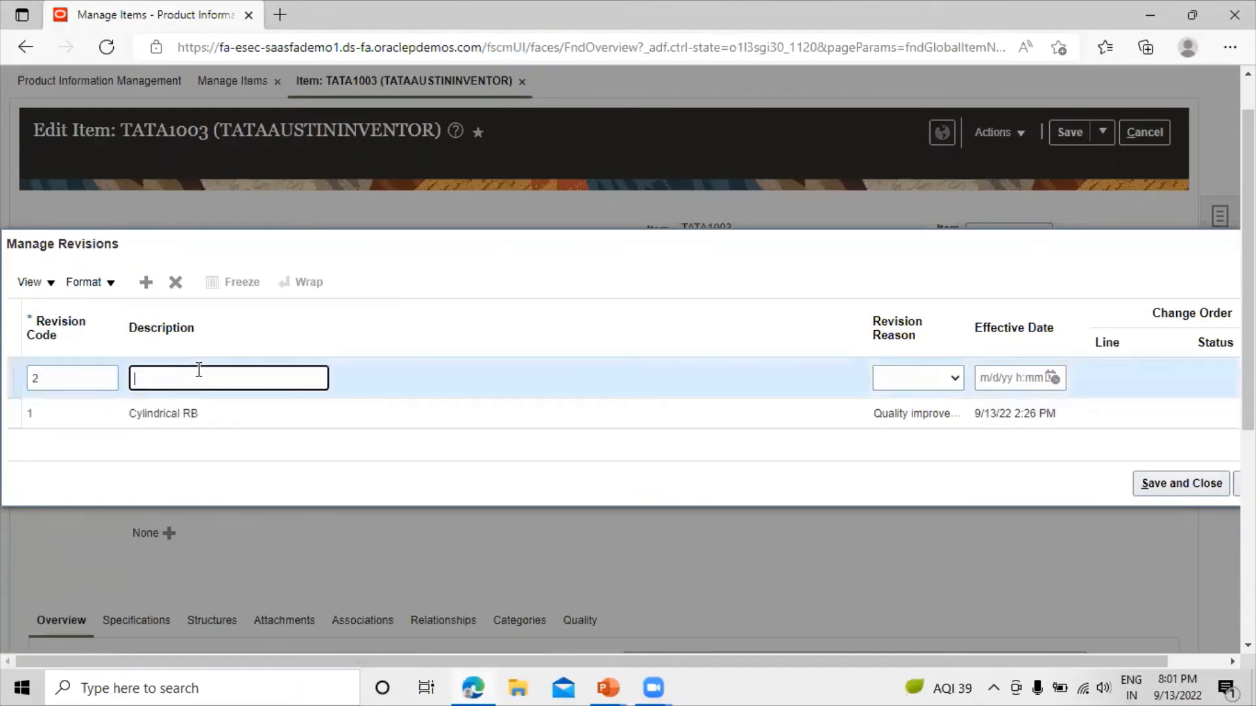
{"action": "type", "text": "Spherical RB"}
{"action": "left_click", "coordinate": [961, 376]}
{"action": "left_click", "coordinate": [940, 471]}
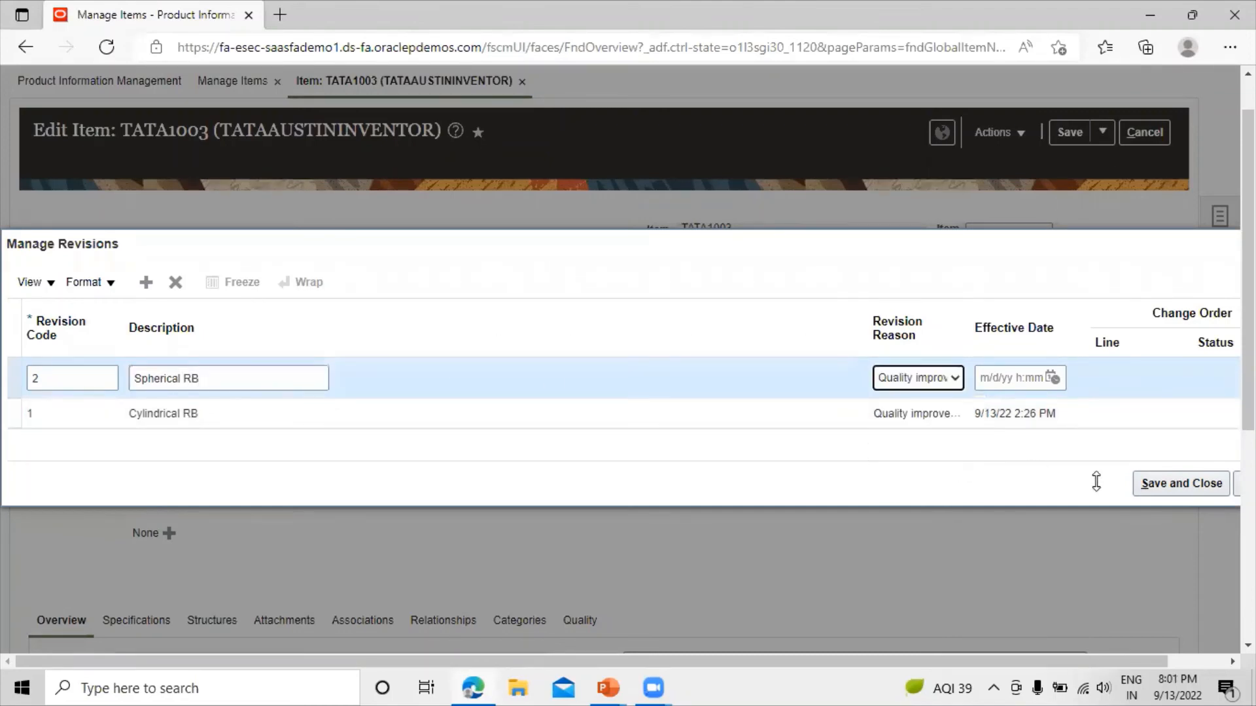
{"action": "left_click", "coordinate": [1178, 486]}
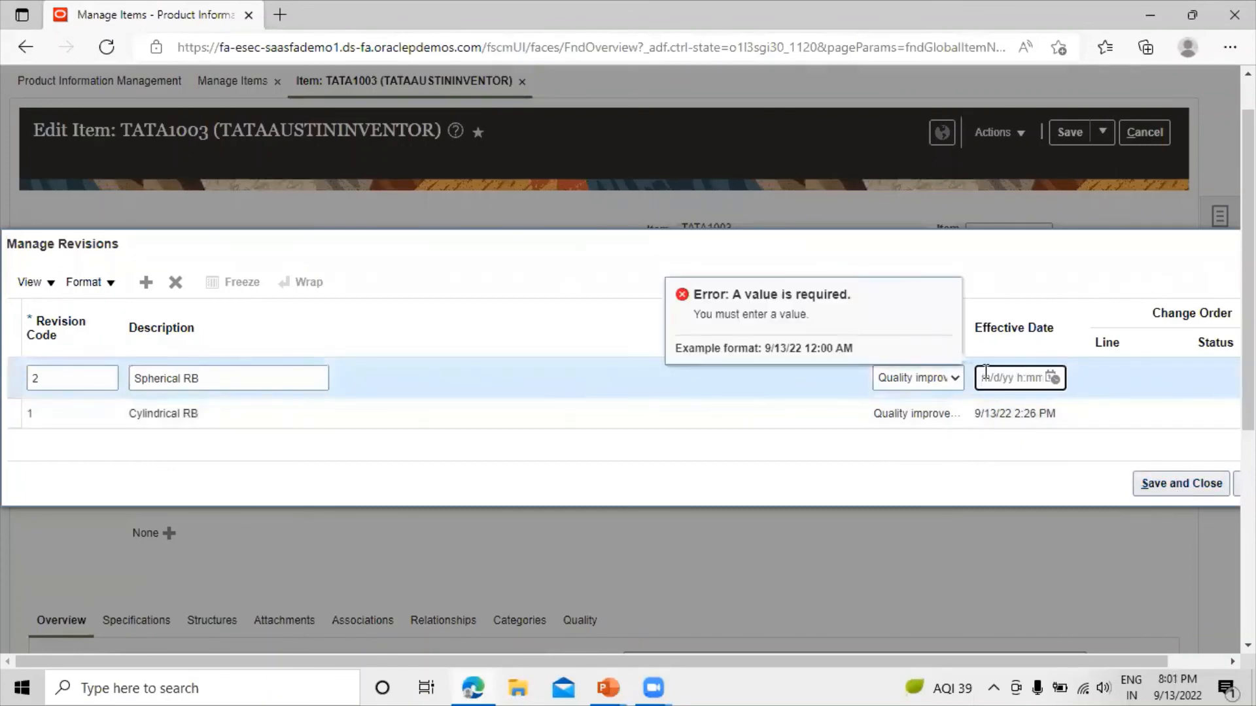
Set the effective date of revision 2 to September 15, 2022, 2:31 PM, and save and close the revisions.
{"action": "left_click", "coordinate": [1052, 378]}
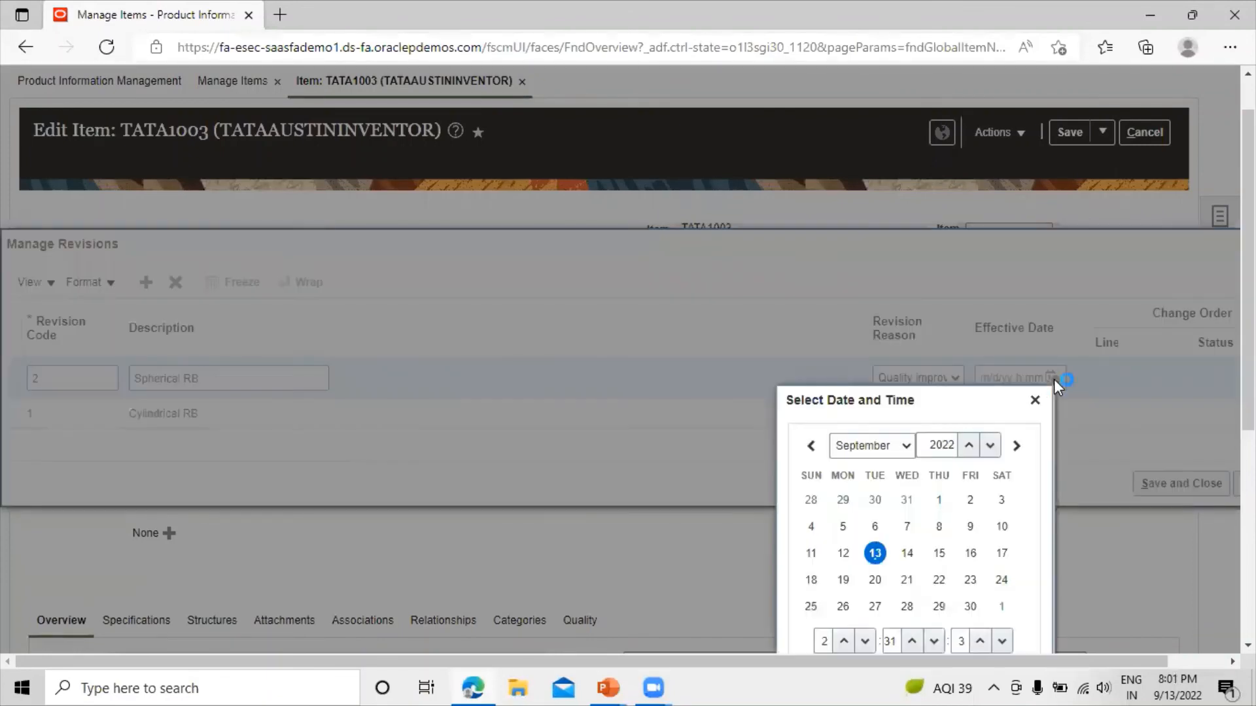
{"action": "left_click", "coordinate": [930, 553]}
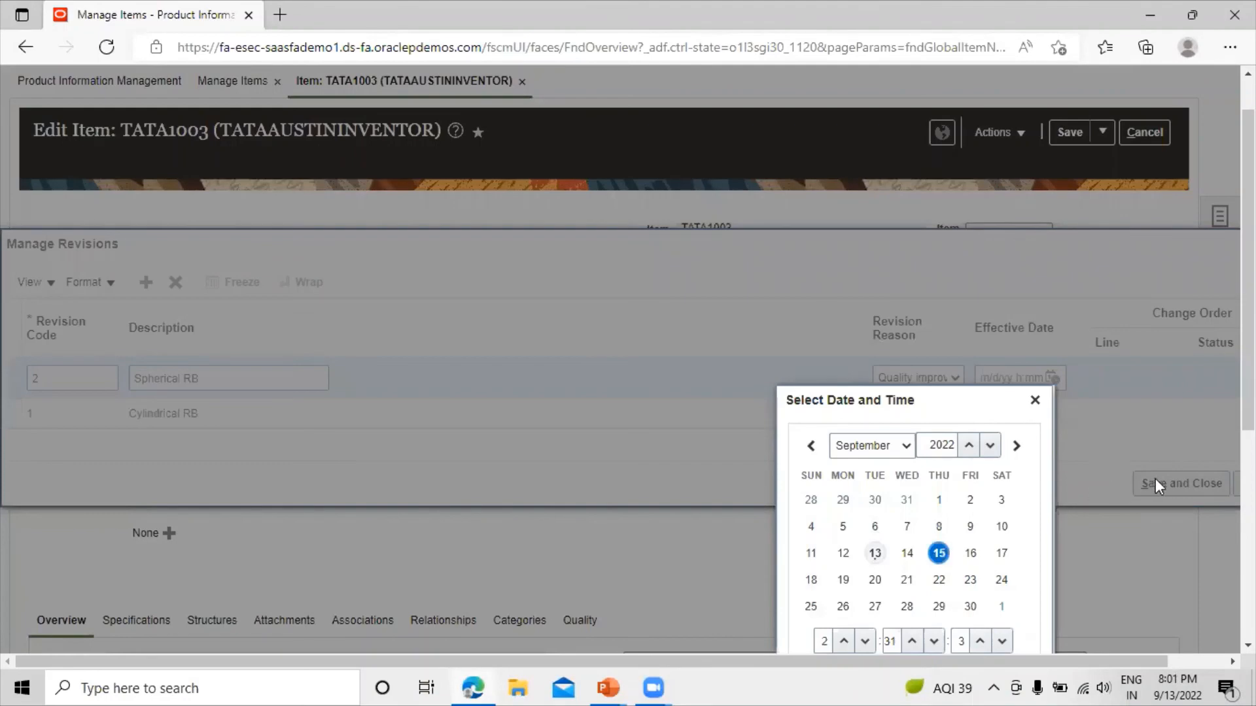
{"action": "scroll", "coordinate": [1142, 508], "scroll_direction": "down", "scroll_amount": 1}
{"action": "scroll", "coordinate": [1142, 507], "scroll_direction": "down", "scroll_amount": 2}
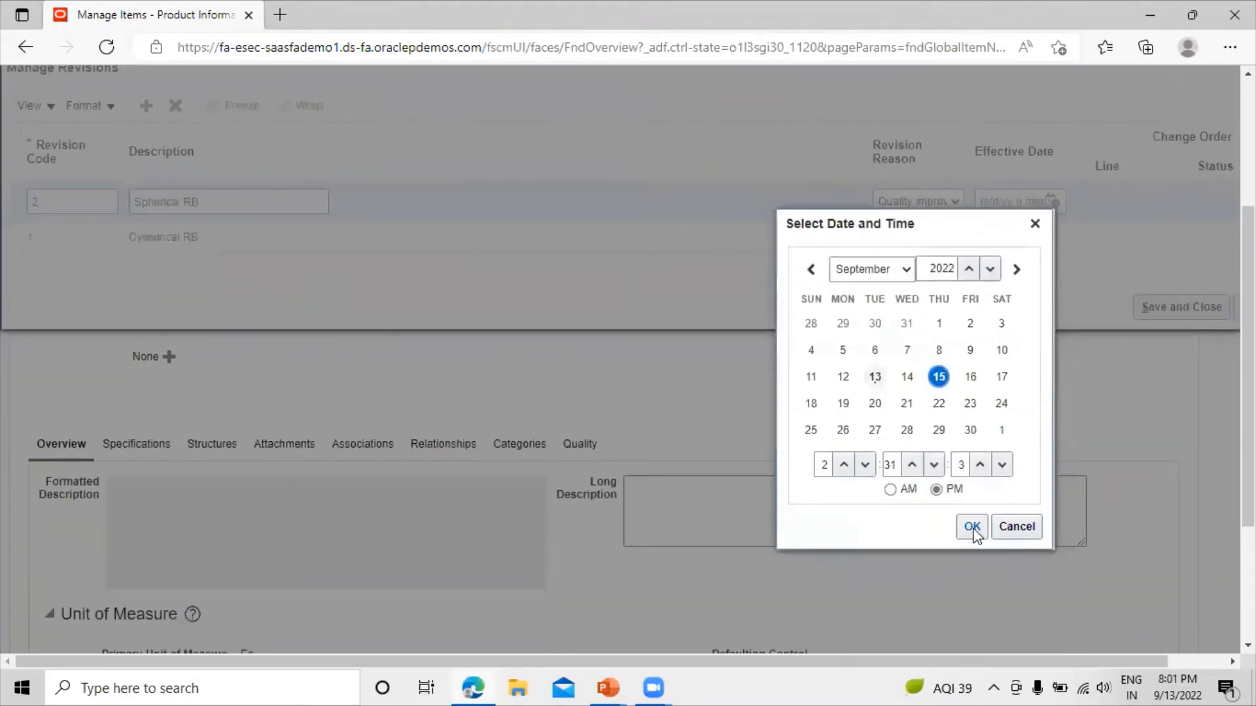
{"action": "left_click", "coordinate": [974, 533]}
{"action": "left_click", "coordinate": [1197, 316]}
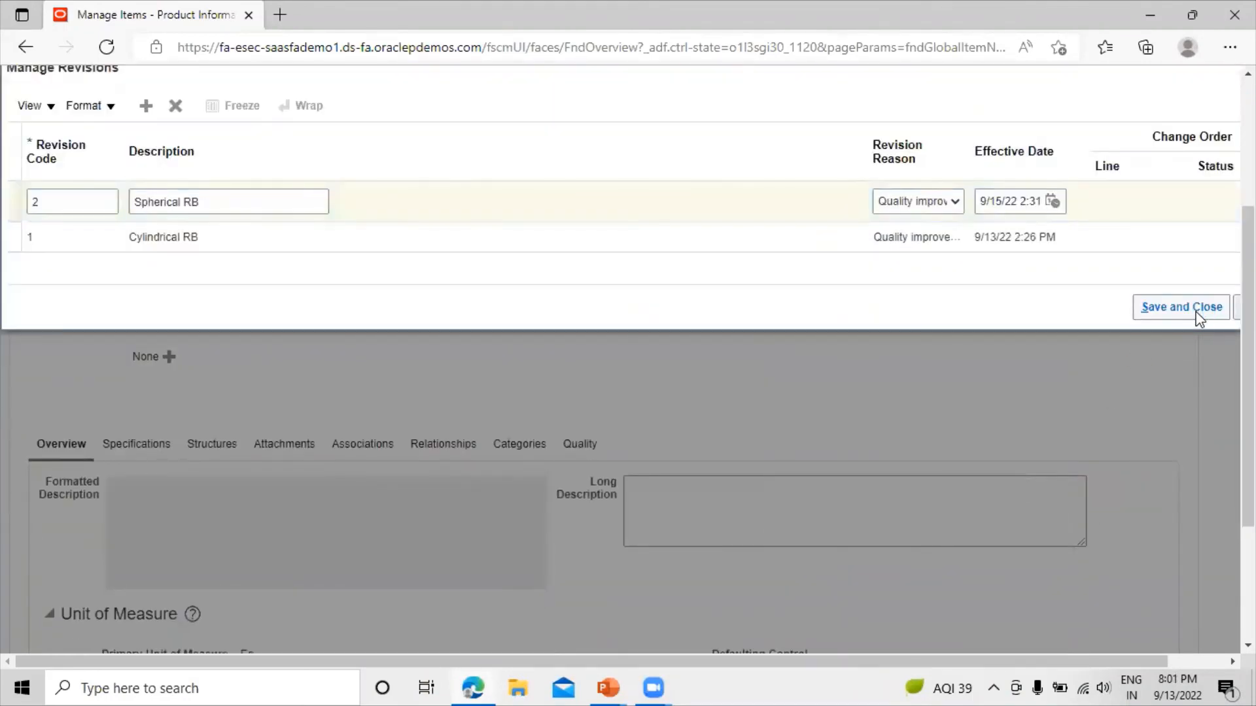
{"action": "left_click", "coordinate": [1199, 315]}
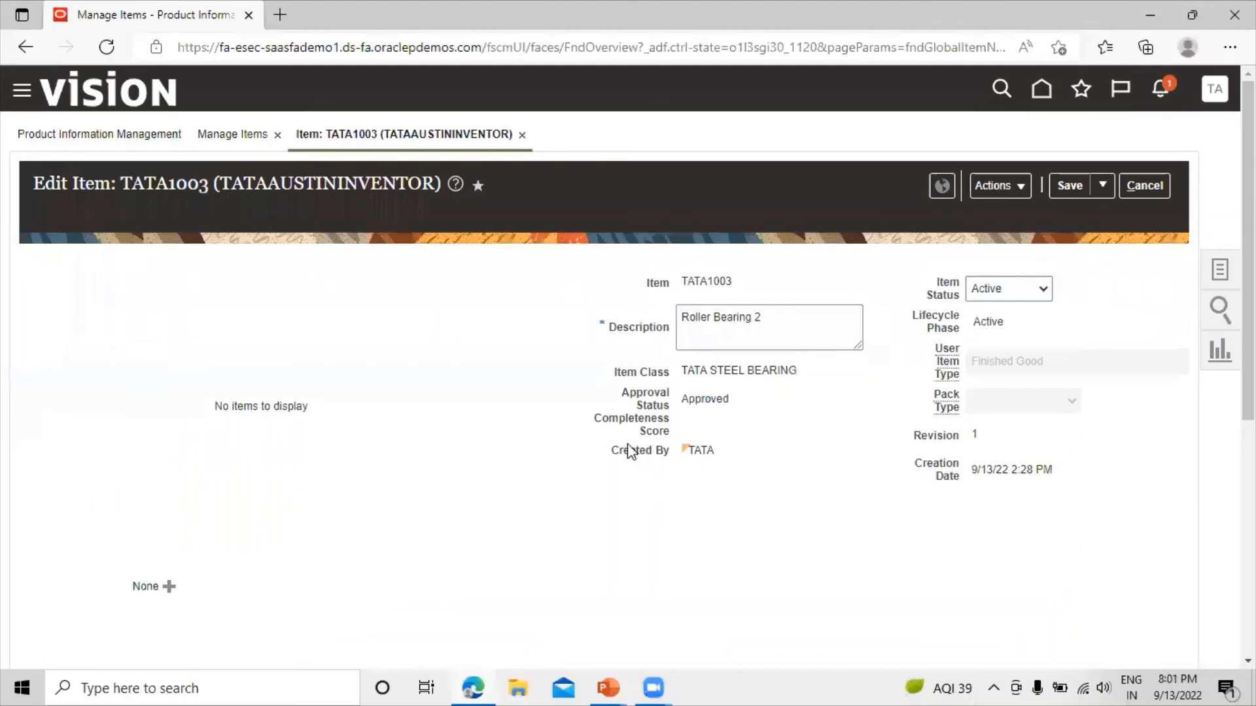
Open the Inventory specifications of item TATA1003 in the TATAAUSTININVENTOR organization.
{"action": "scroll", "coordinate": [579, 387], "scroll_direction": "down", "scroll_amount": 2}
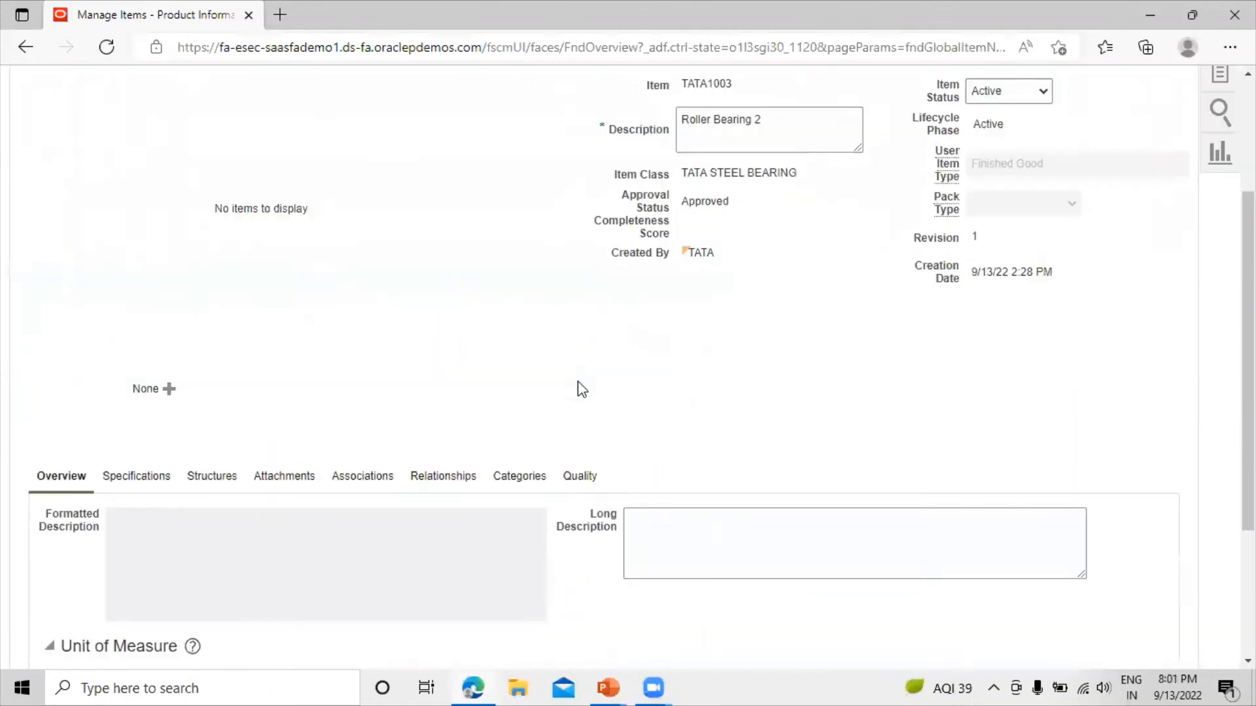
{"action": "scroll", "coordinate": [582, 389], "scroll_direction": "up", "scroll_amount": 1}
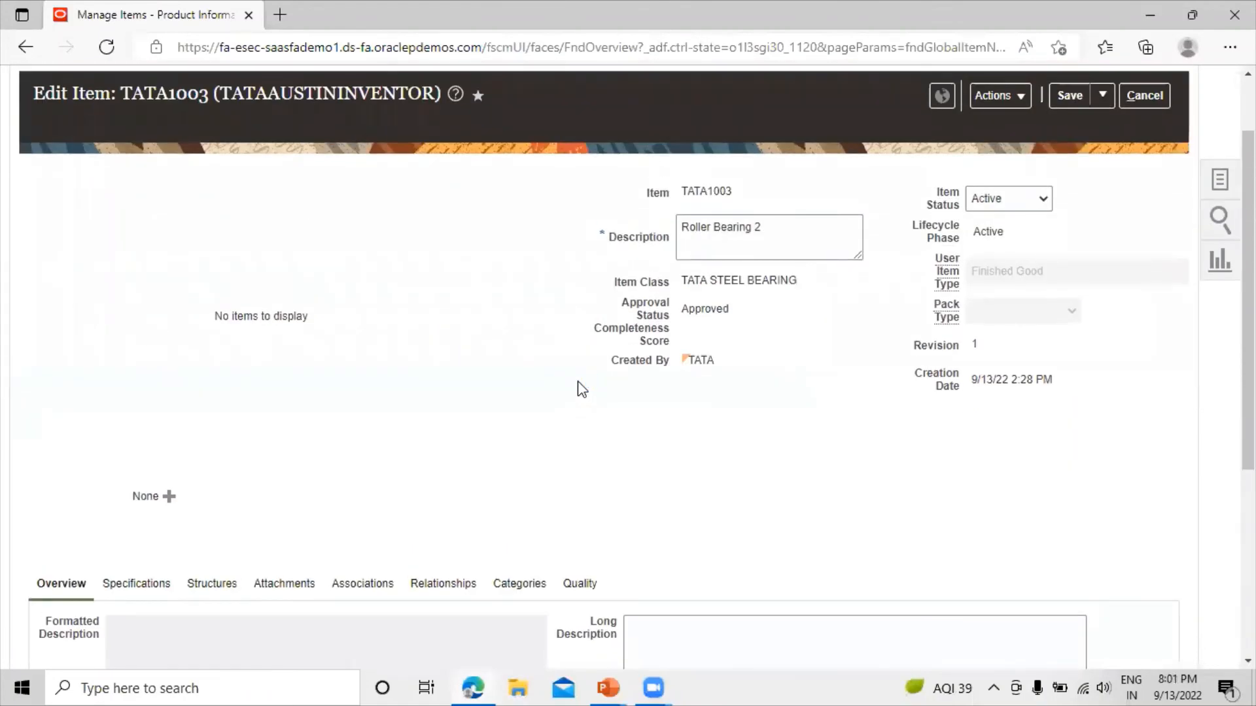
{"action": "scroll", "coordinate": [581, 390], "scroll_direction": "up", "scroll_amount": 2}
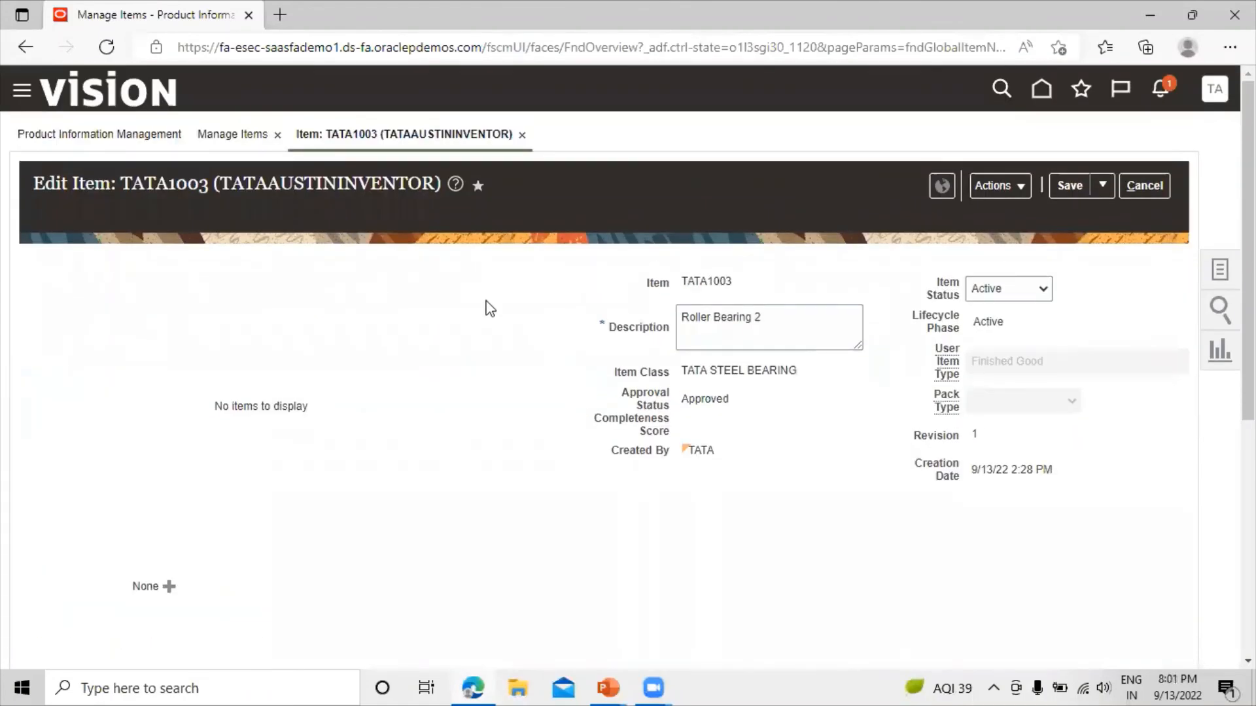
{"action": "scroll", "coordinate": [84, 395], "scroll_direction": "down", "scroll_amount": 4}
{"action": "left_click", "coordinate": [123, 406]}
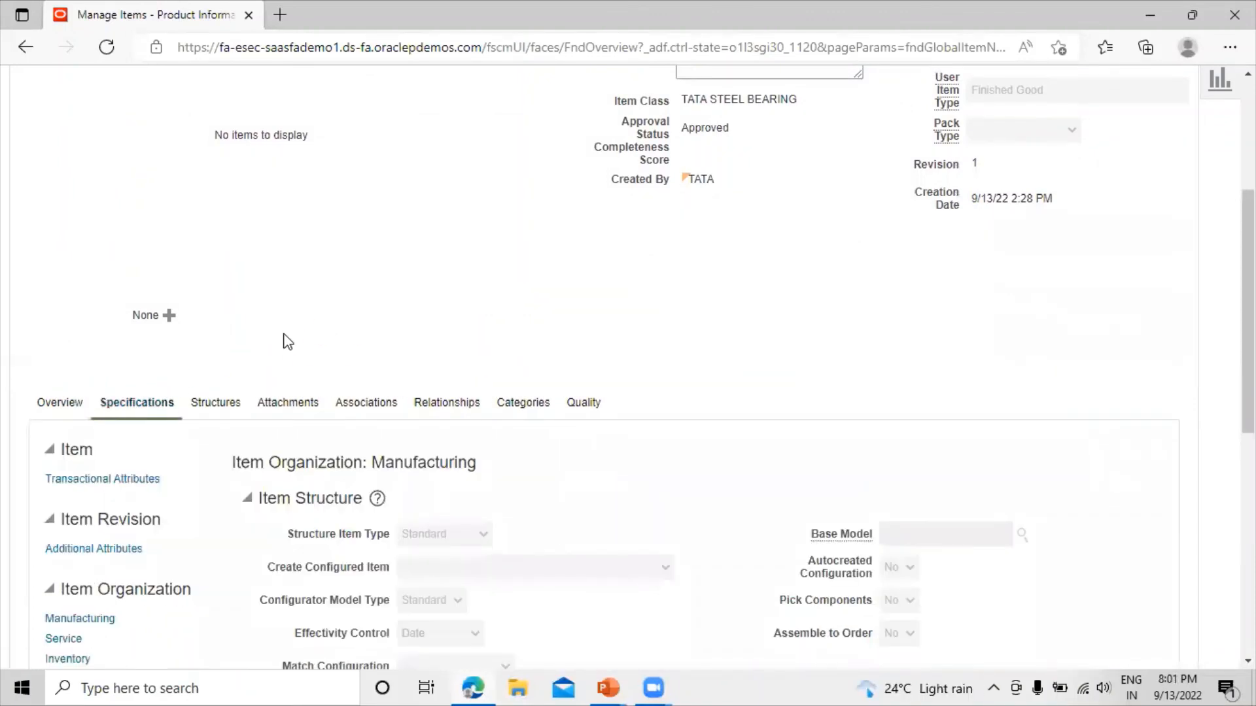
{"action": "scroll", "coordinate": [284, 339], "scroll_direction": "down", "scroll_amount": 4}
{"action": "left_click", "coordinate": [76, 477]}
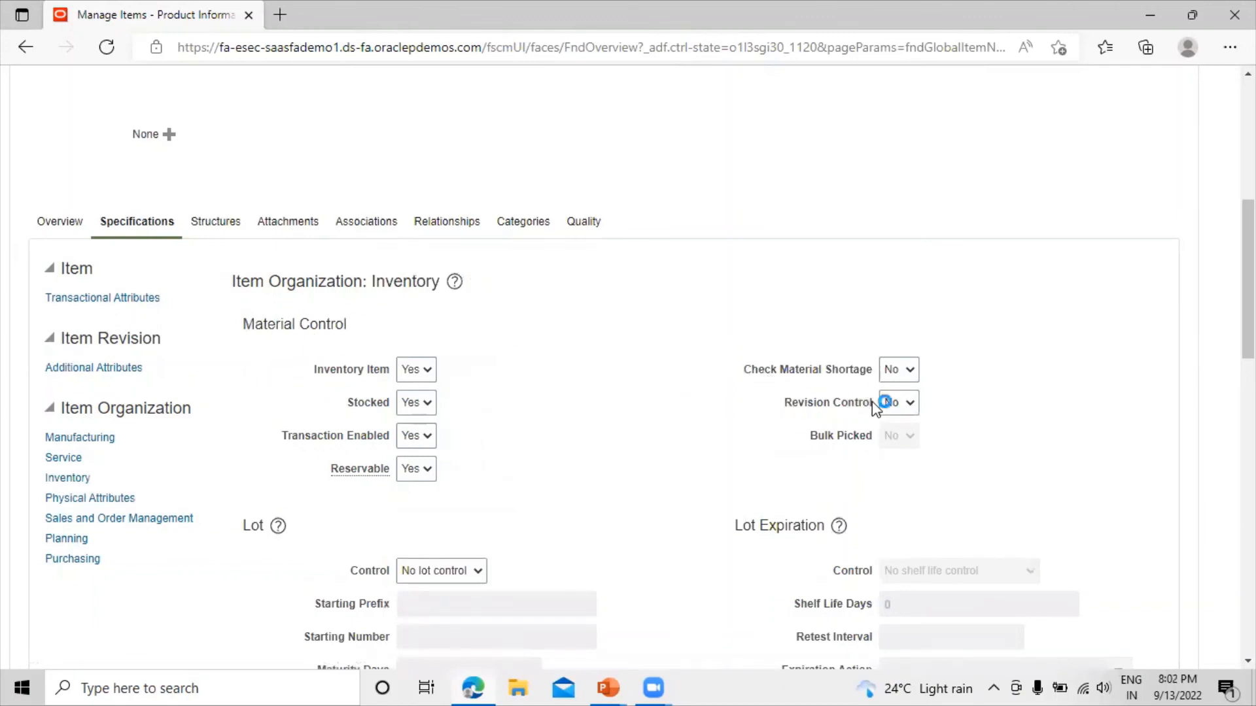
Set Revision Control to Yes under Material Control, and save and close the item.
{"action": "mouse_move", "coordinate": [846, 412]}
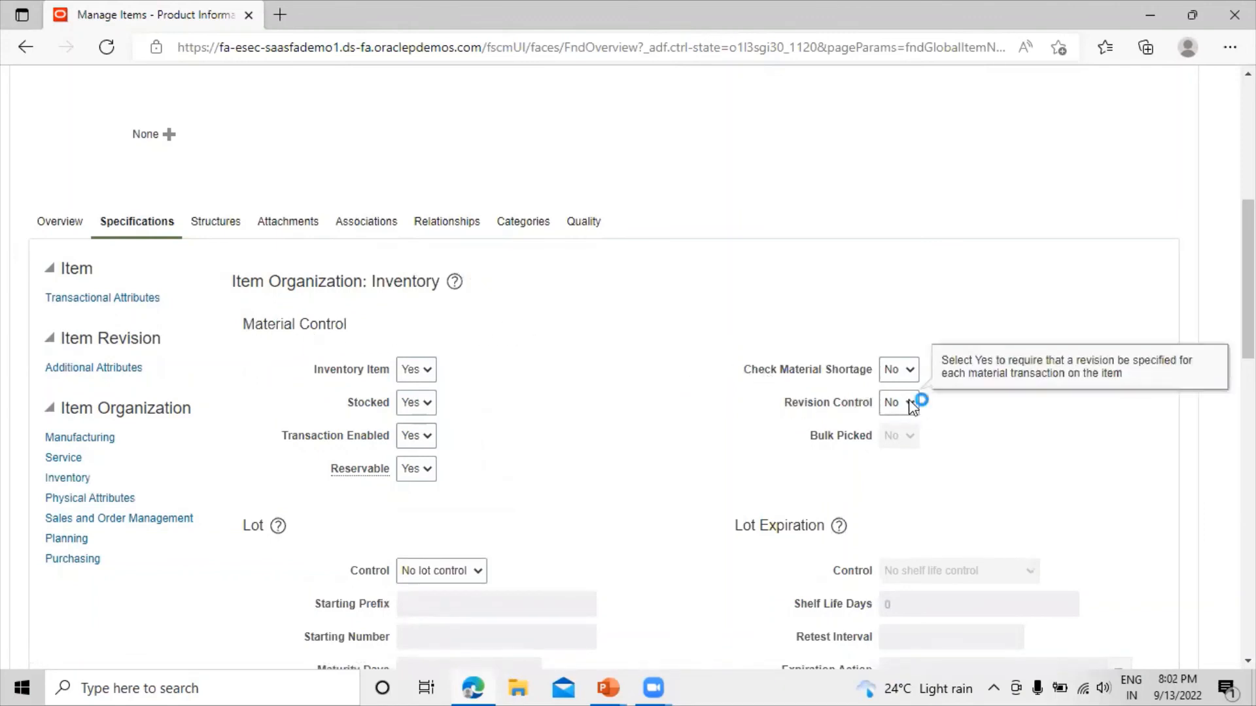
{"action": "left_click", "coordinate": [911, 404]}
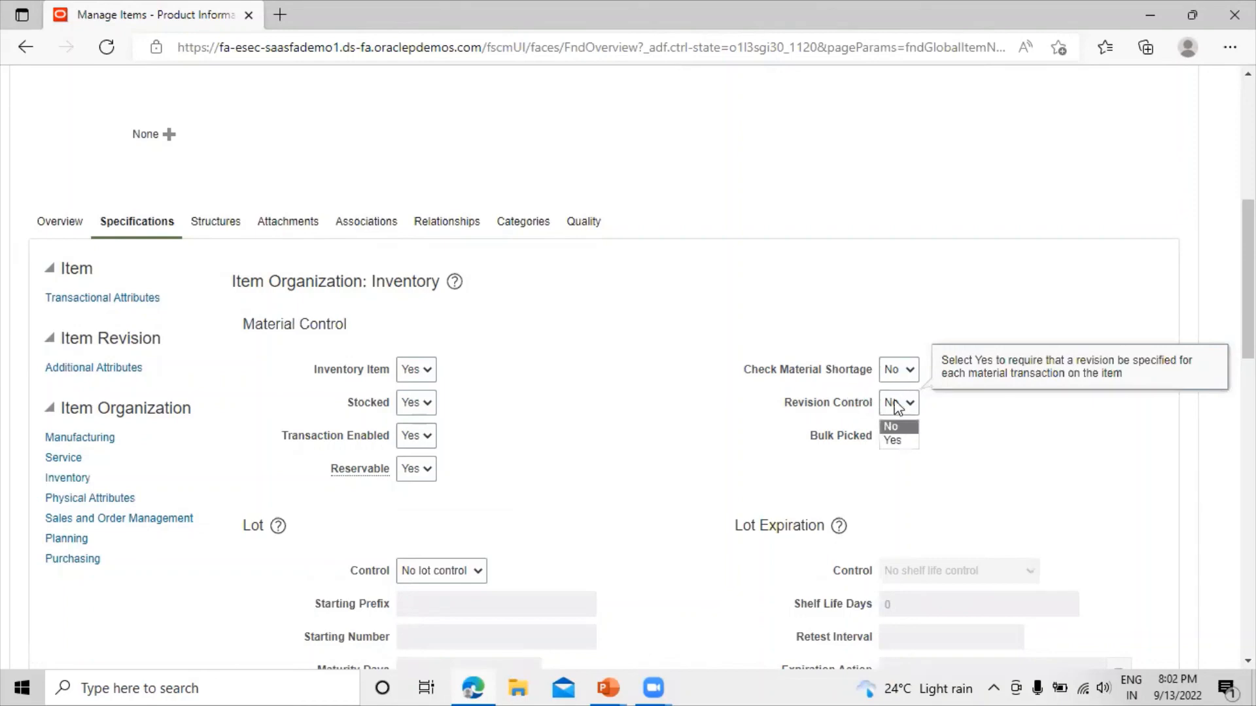
{"action": "left_click", "coordinate": [888, 442]}
{"action": "left_click", "coordinate": [908, 404]}
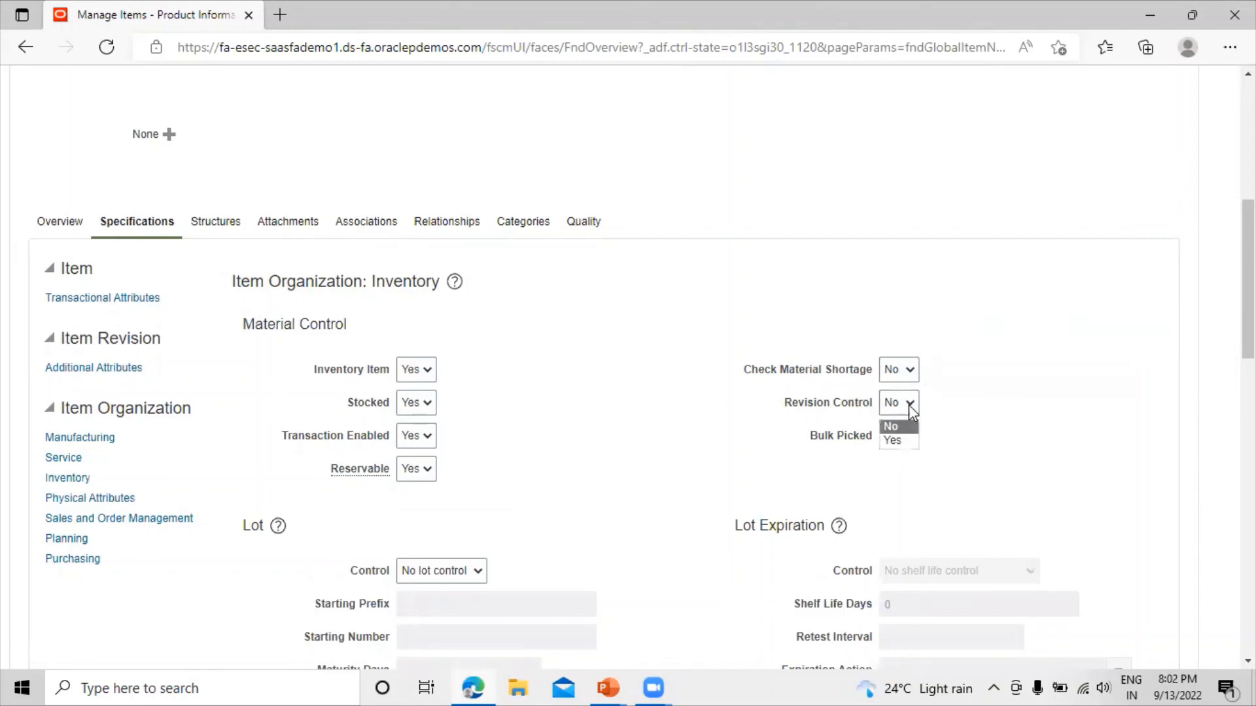
{"action": "left_click", "coordinate": [910, 403]}
{"action": "left_click", "coordinate": [909, 403]}
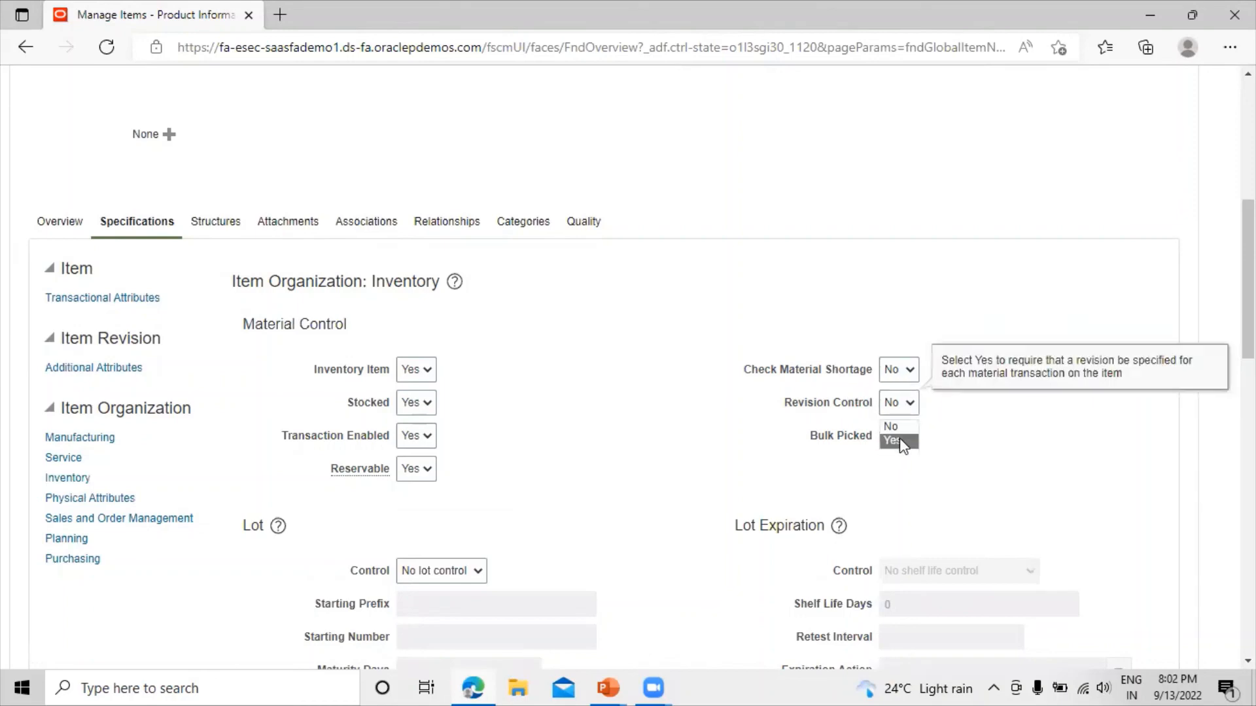
{"action": "left_click", "coordinate": [899, 440]}
{"action": "scroll", "coordinate": [988, 418], "scroll_direction": "up", "scroll_amount": 7}
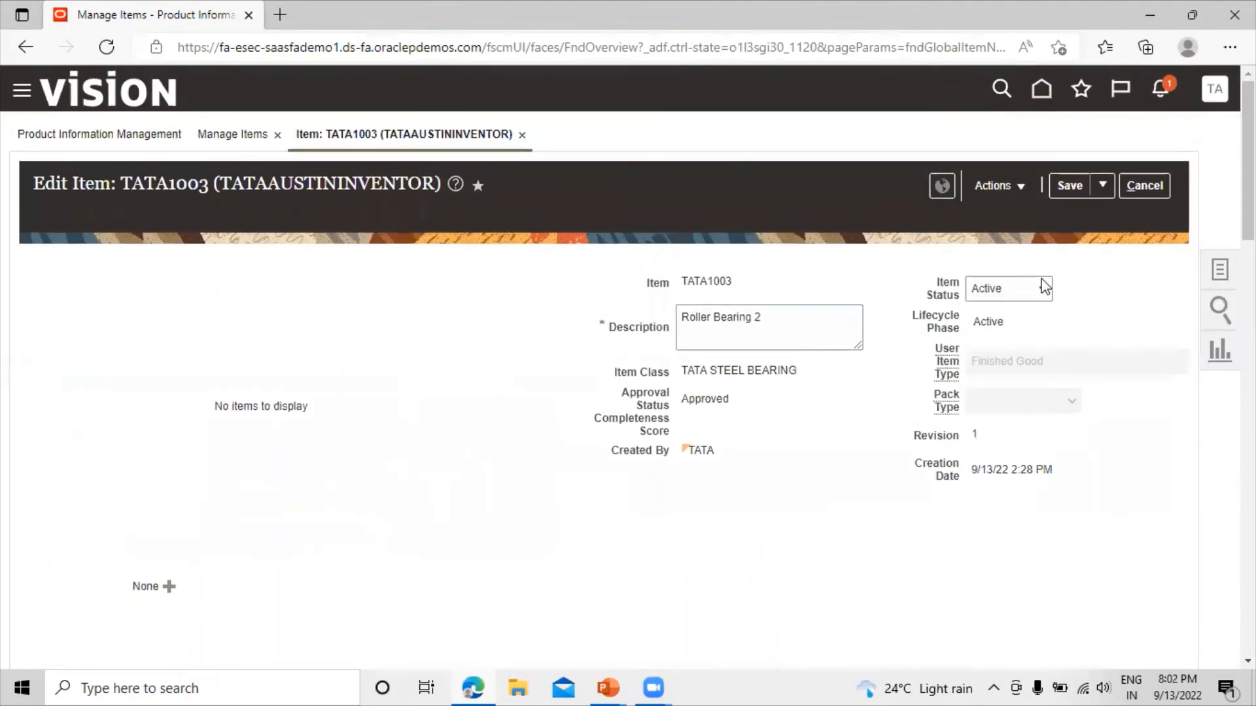
{"action": "left_click", "coordinate": [1103, 185]}
{"action": "left_click", "coordinate": [1088, 223]}
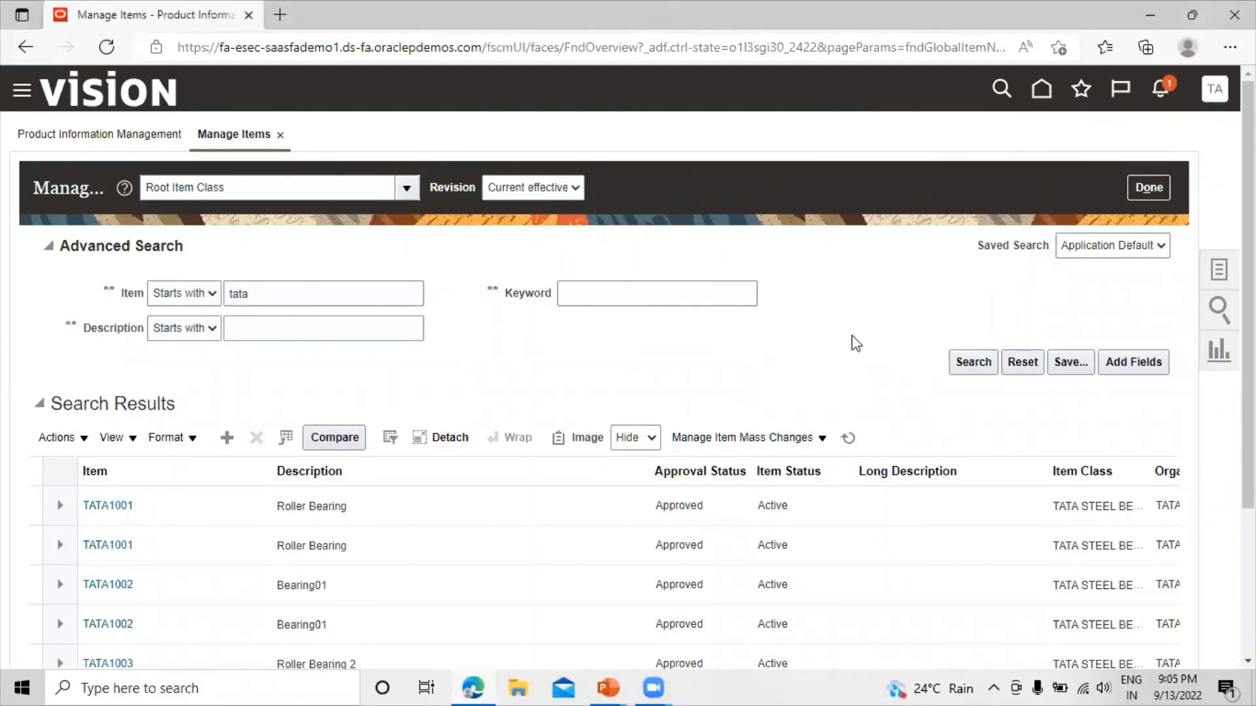
Switch to the PowerPoint slide show on revision control setup.
{"action": "key", "text": "alt+Tab"}
{"action": "key", "text": "Tab"}
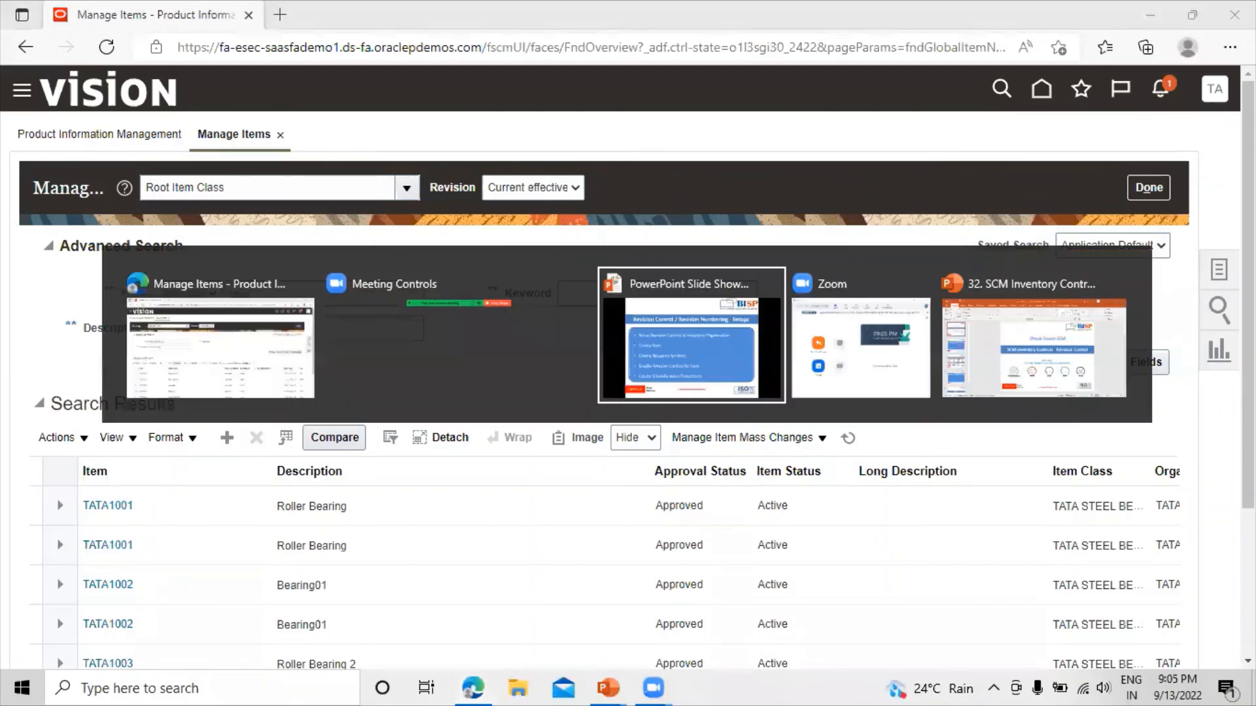